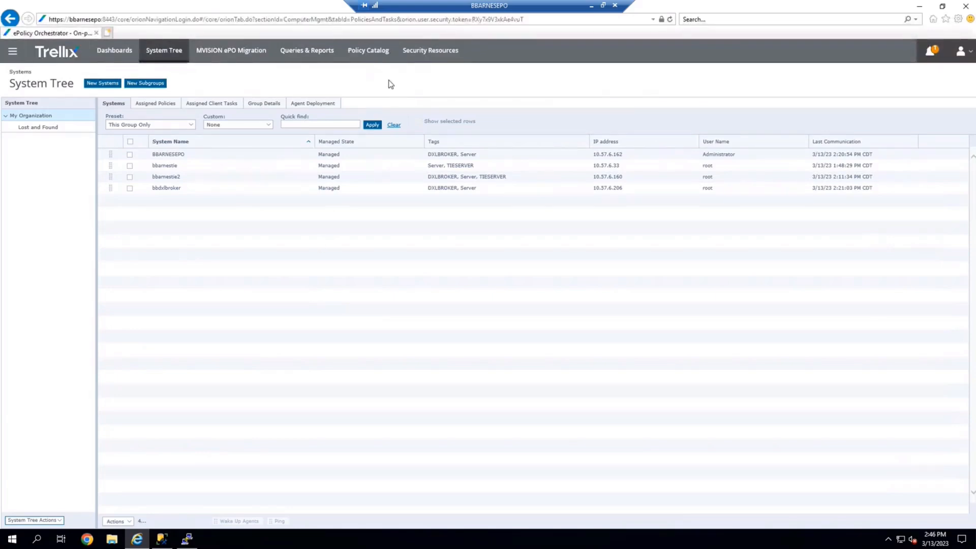
Review the DXL Topology server setting and the Data Exchange Layer Fabric broker map.
left_click(13, 52)
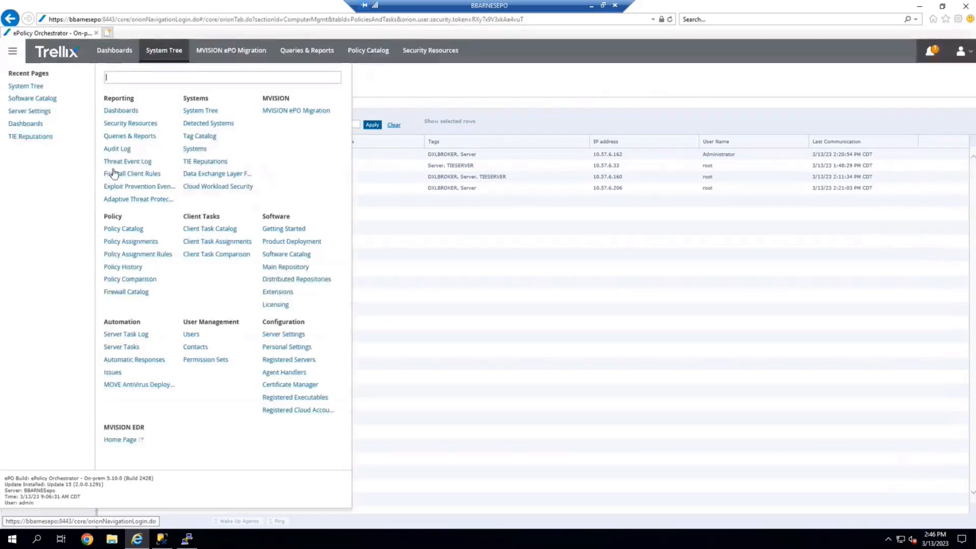
left_click(298, 340)
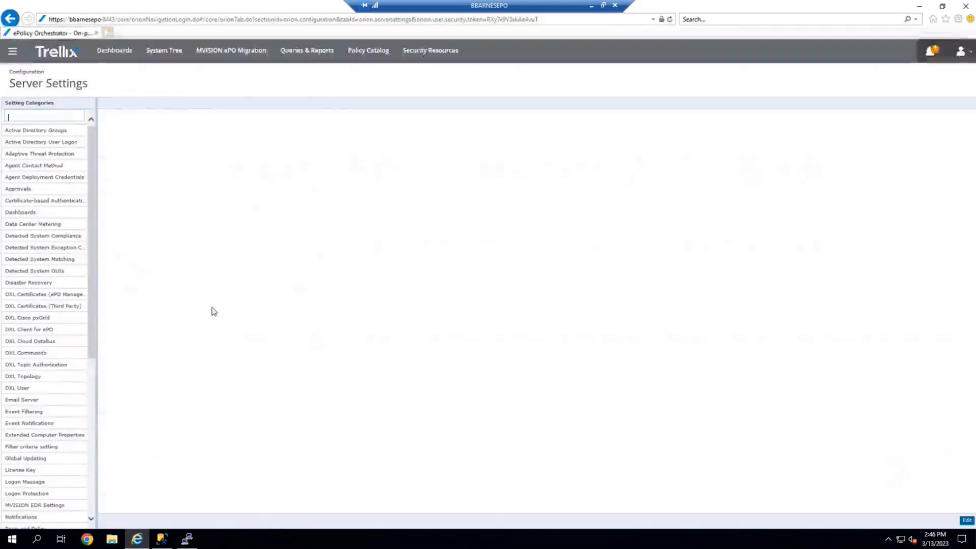
scroll(91, 367, "up", 3)
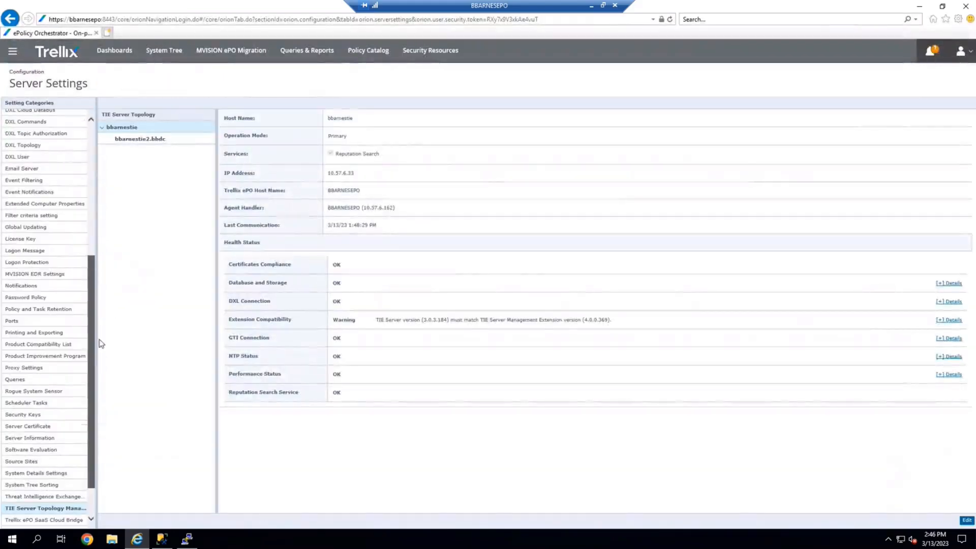
left_click(29, 148)
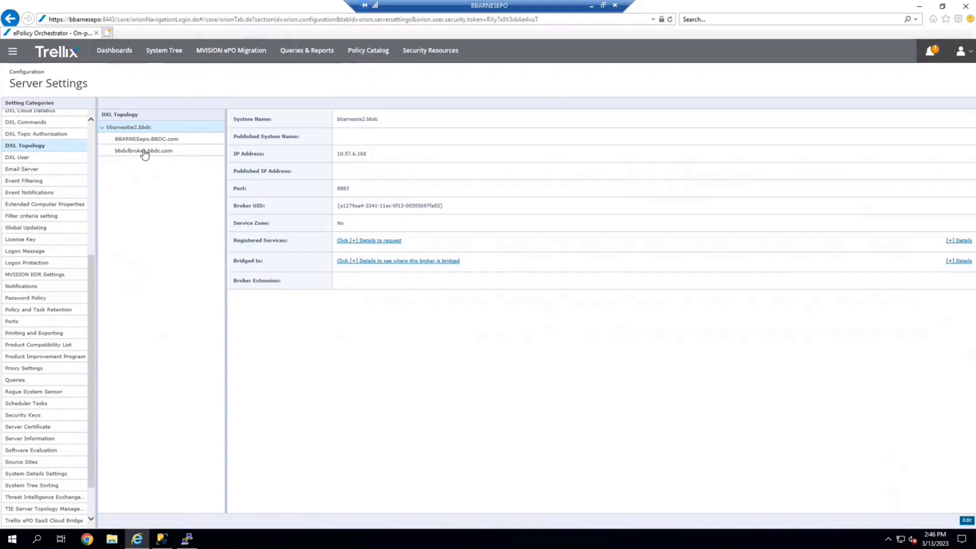
left_click(13, 51)
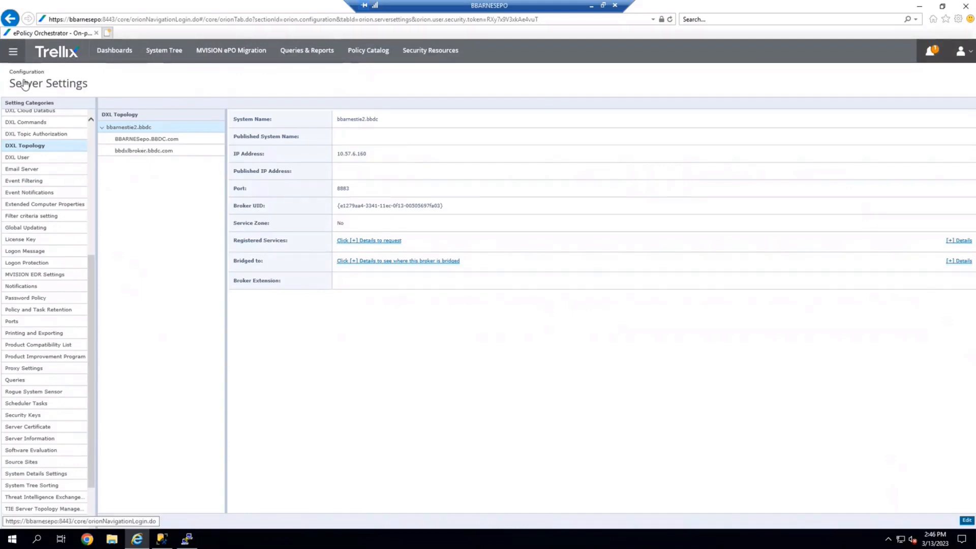
left_click(218, 174)
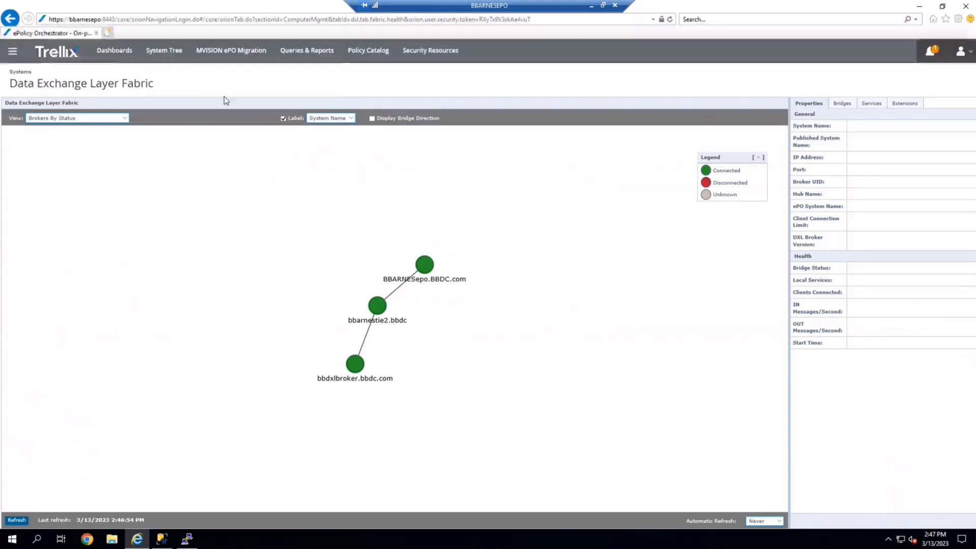
Open the TIE Reputations file list and the TIE Server Certificates dashboard.
left_click(11, 55)
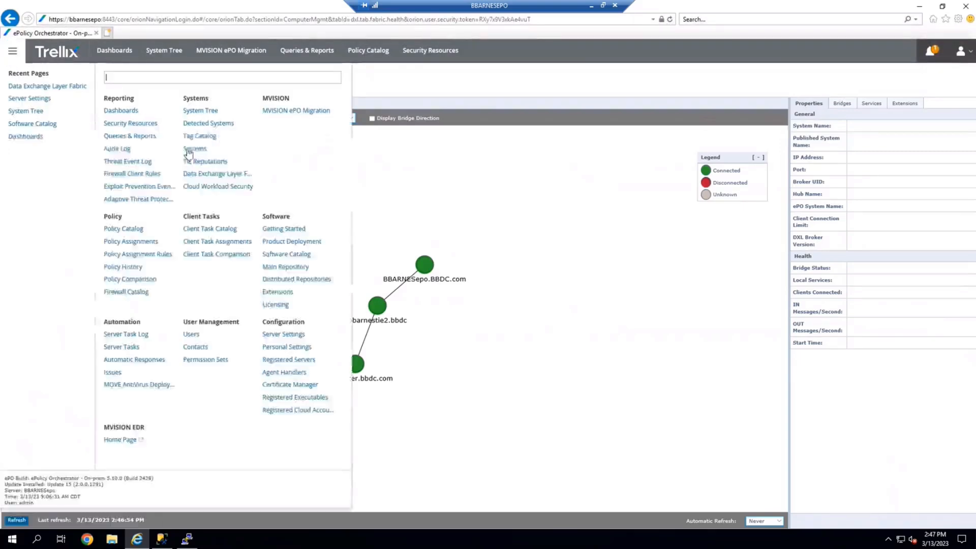
left_click(225, 163)
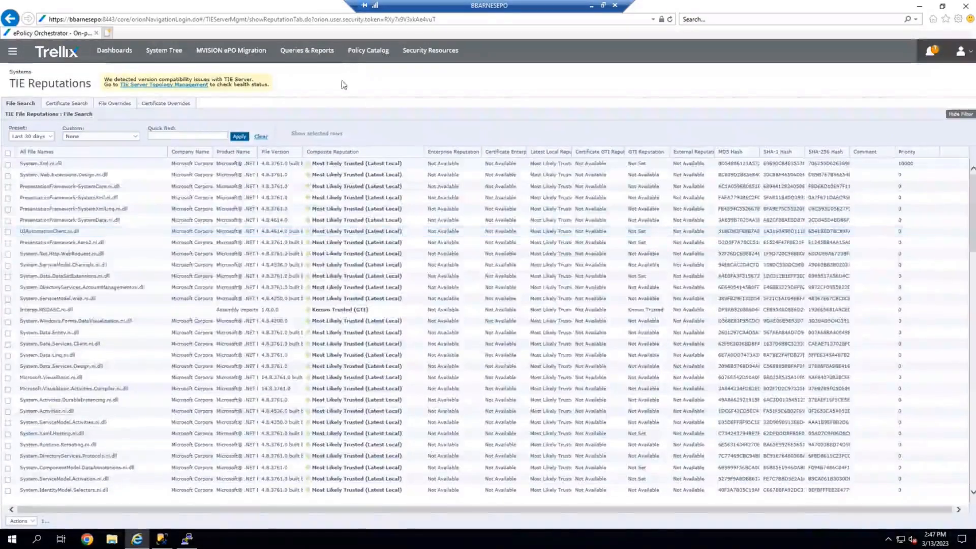
left_click(113, 54)
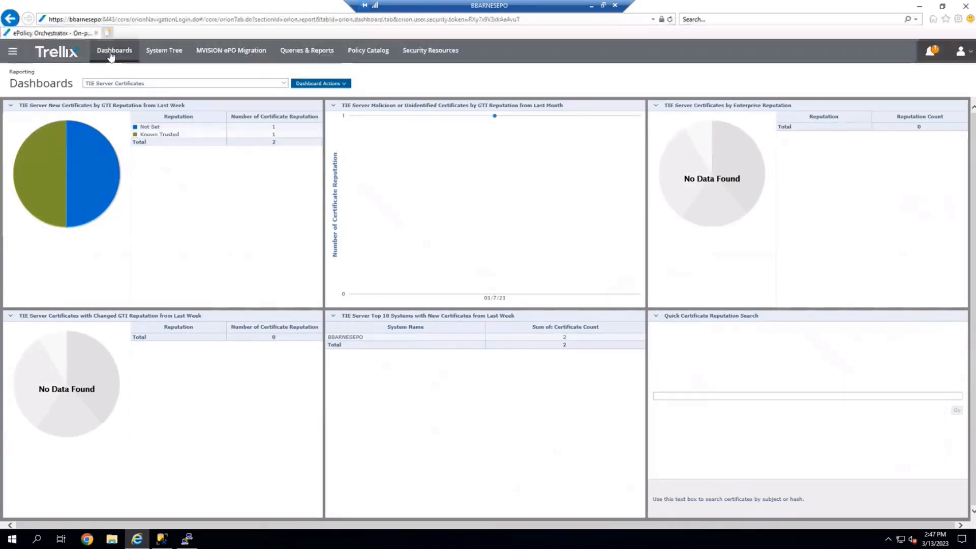
mouse_move(127, 152)
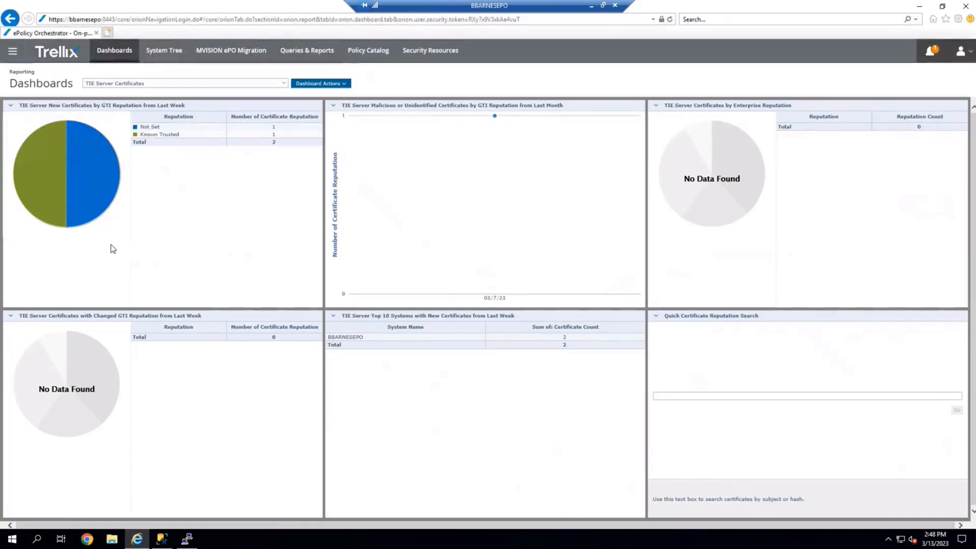
Inspect the TIE Server Topology Management health status of the secondary server bbarnestie2.bbdc.
left_click(12, 50)
left_click(283, 336)
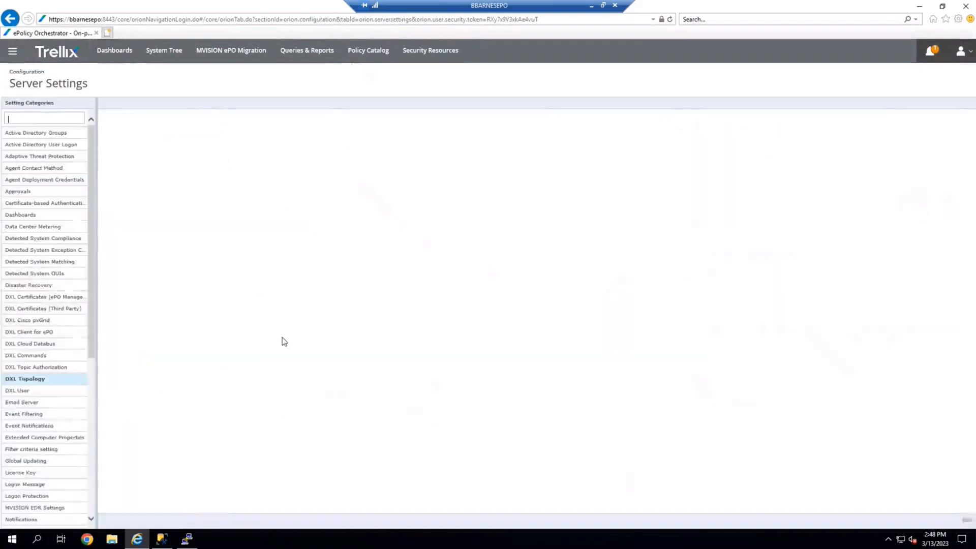
left_click_drag(91, 296, 110, 505)
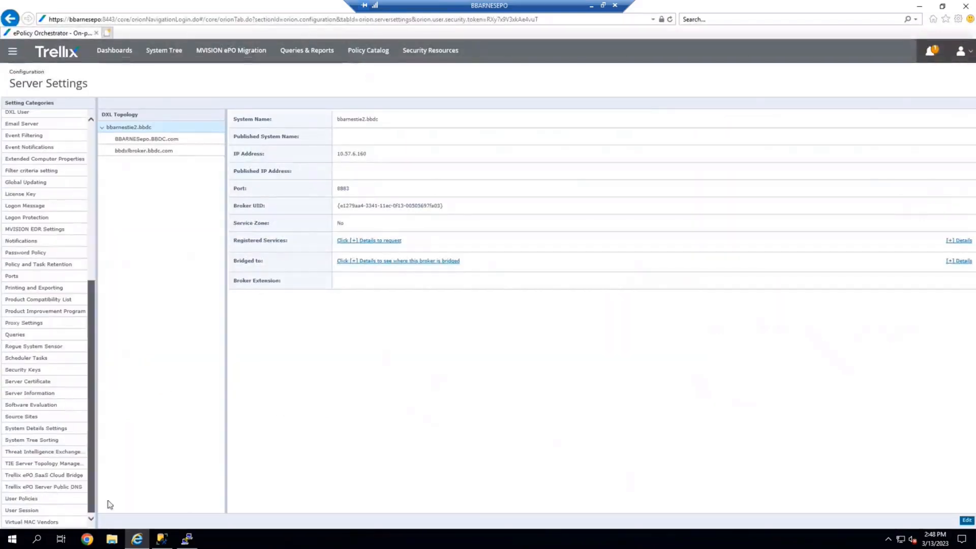
left_click(54, 463)
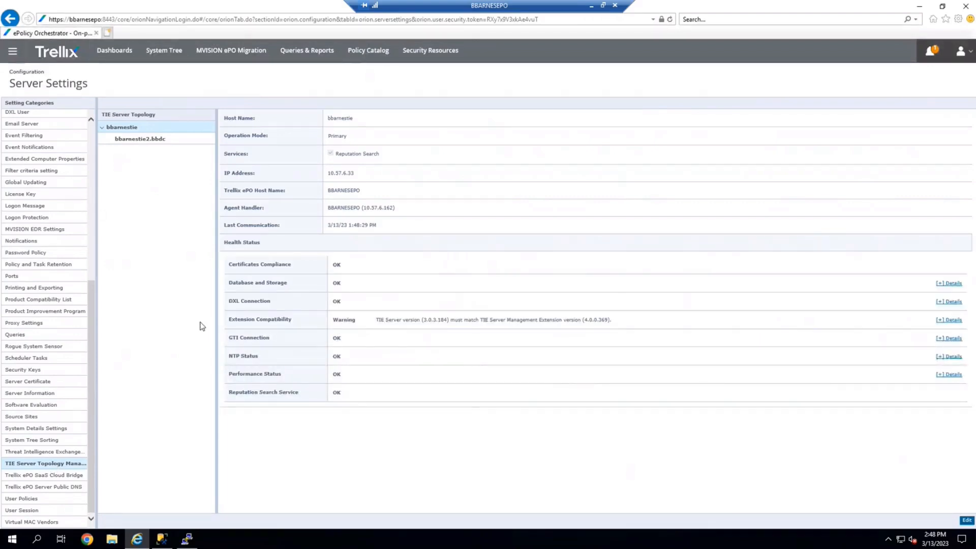
left_click(133, 141)
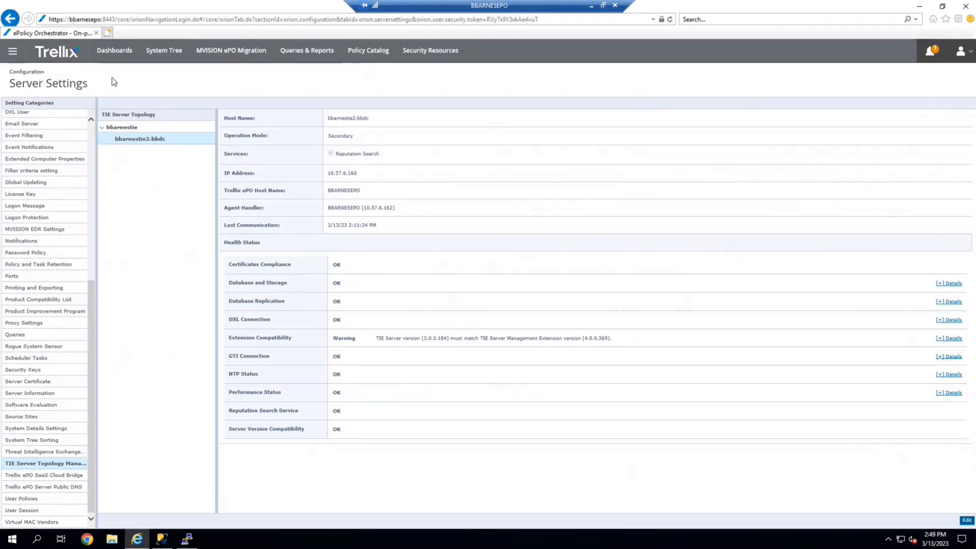
Expand Trellix Threat Intelligence Exchange 4.0 in the Software Catalog and select TIE Server Management Extension - 4.0.0.
left_click(12, 52)
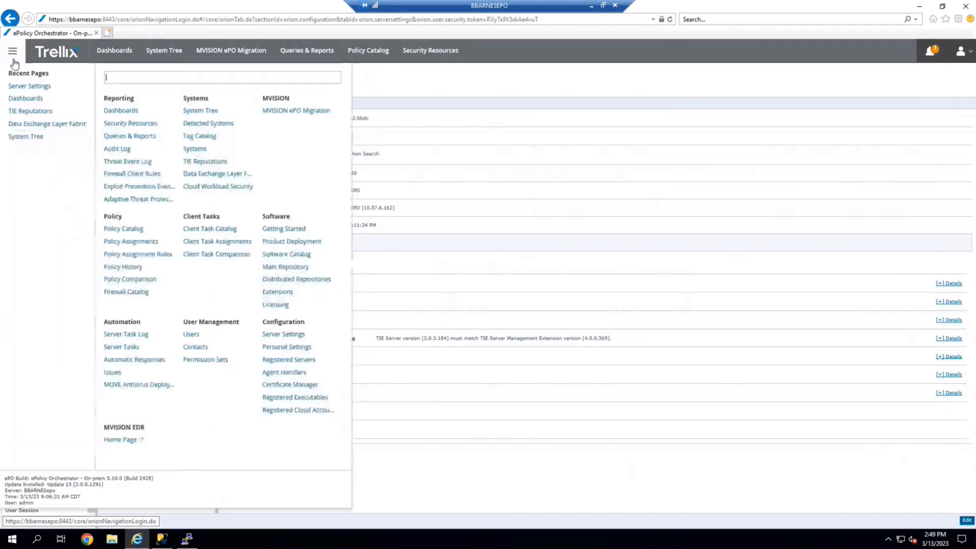
left_click(286, 255)
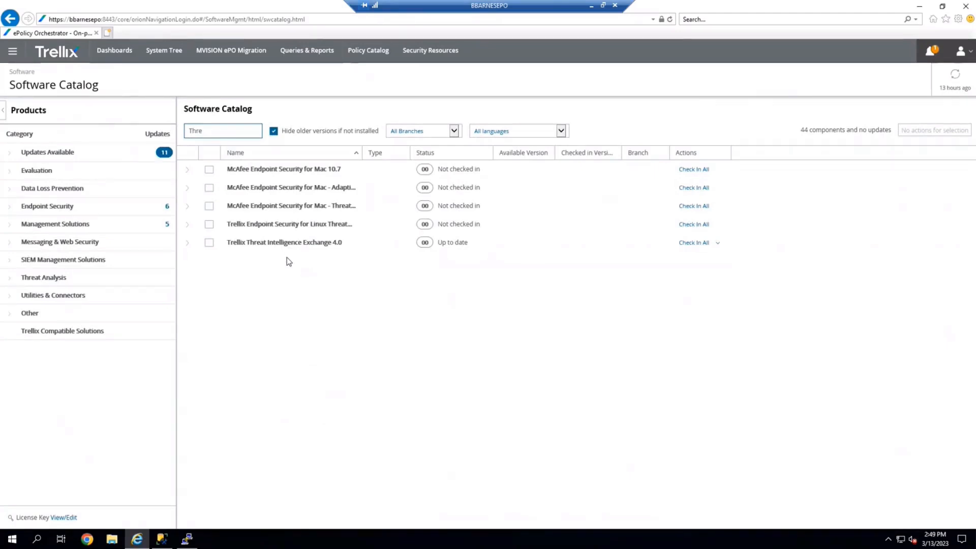
left_click(189, 246)
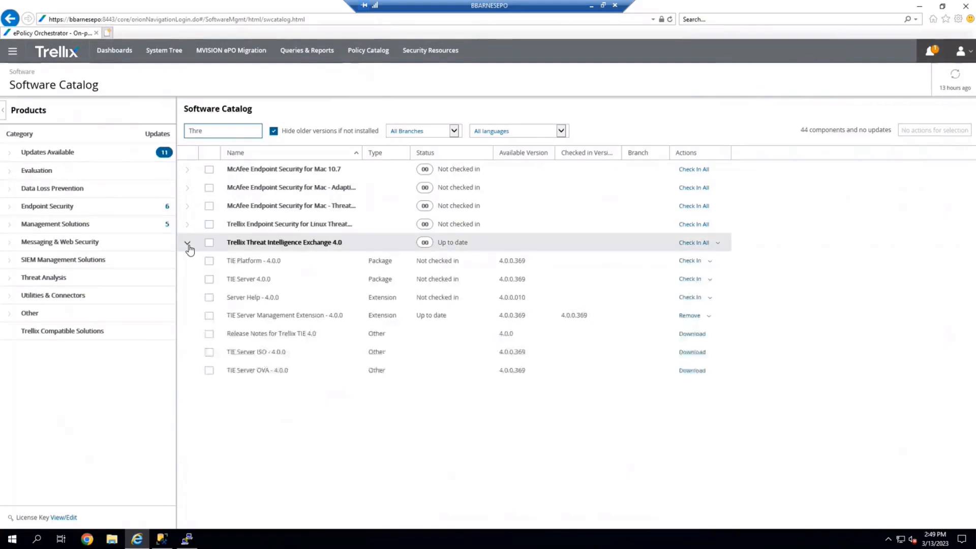
left_click(209, 315)
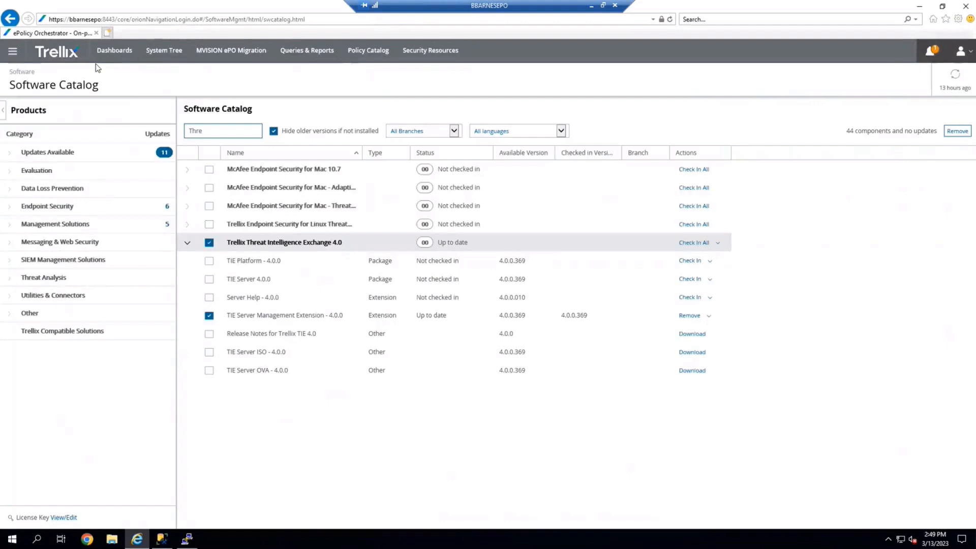
Review the TIE Server version compatibility warning and the topology health status of the primary server bbarnestie.
left_click(13, 51)
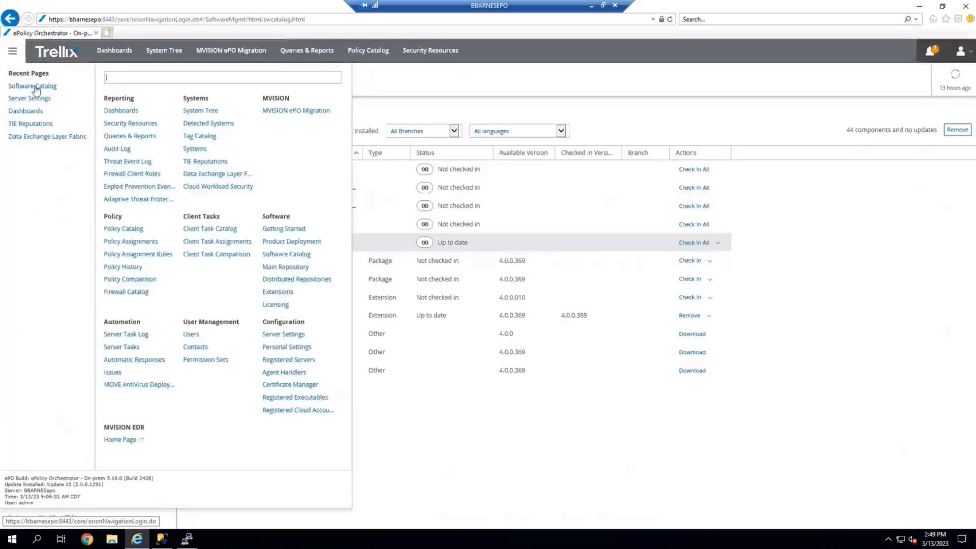
left_click(197, 162)
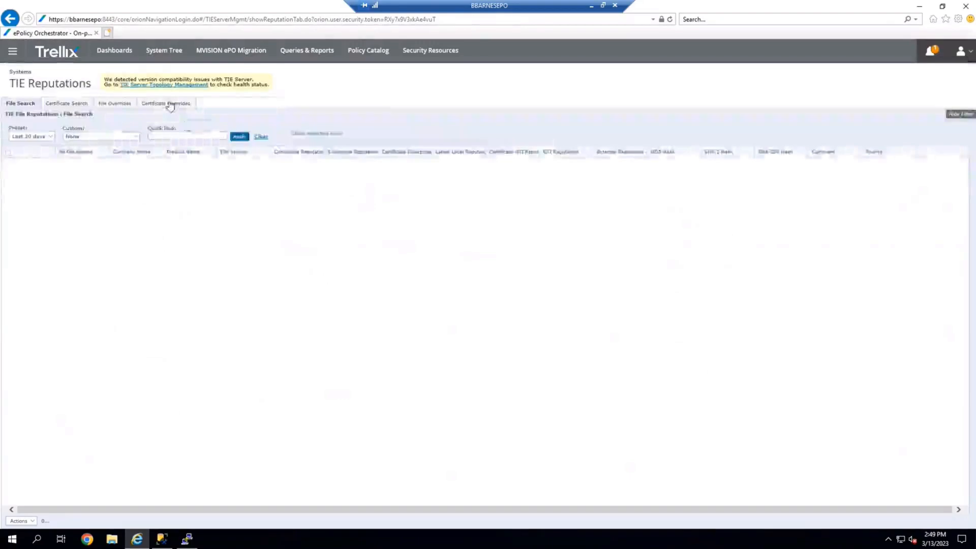
left_click_drag(105, 76, 253, 82)
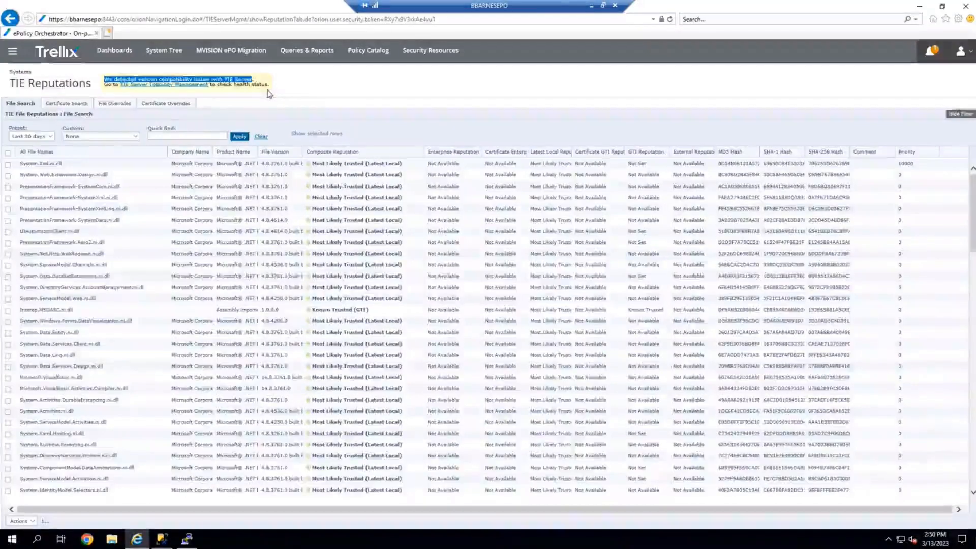
left_click(219, 99)
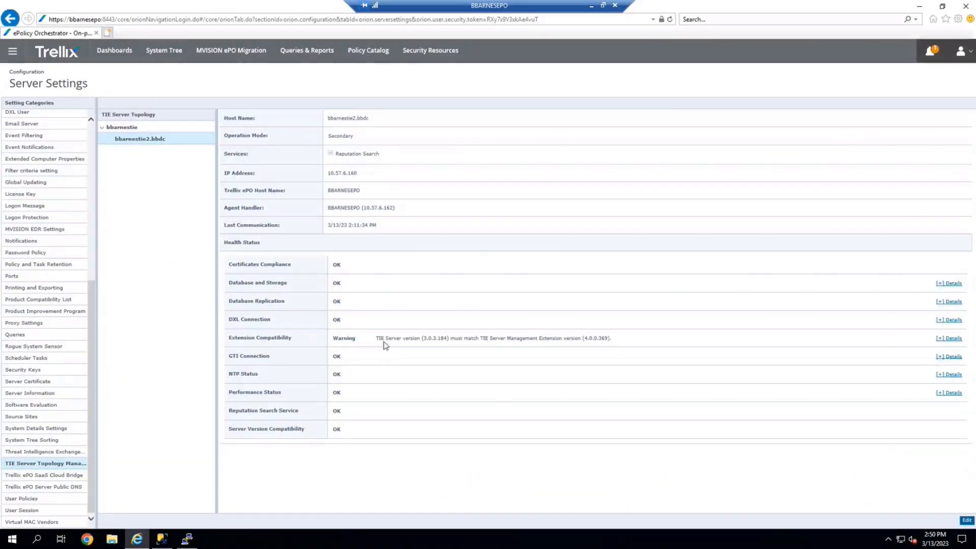
left_click_drag(376, 338, 624, 333)
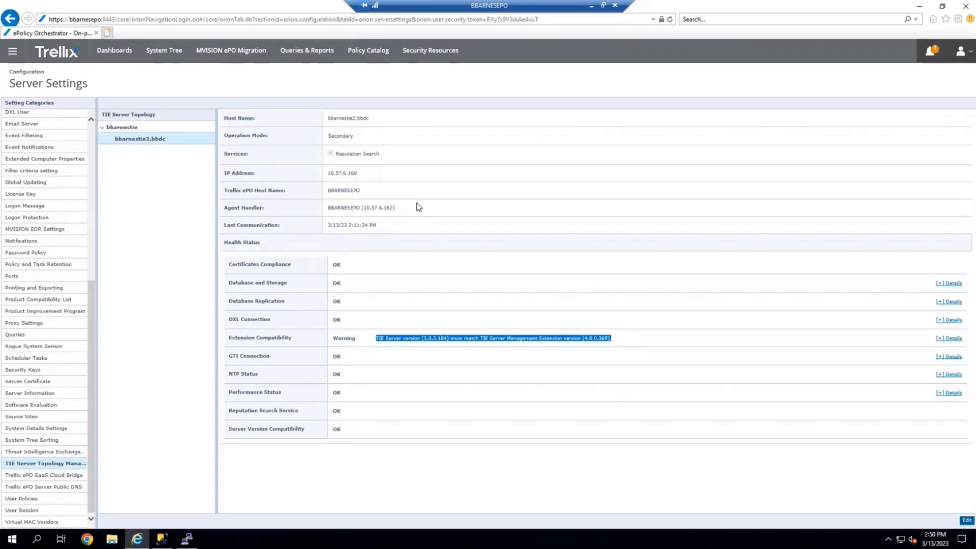
left_click(158, 127)
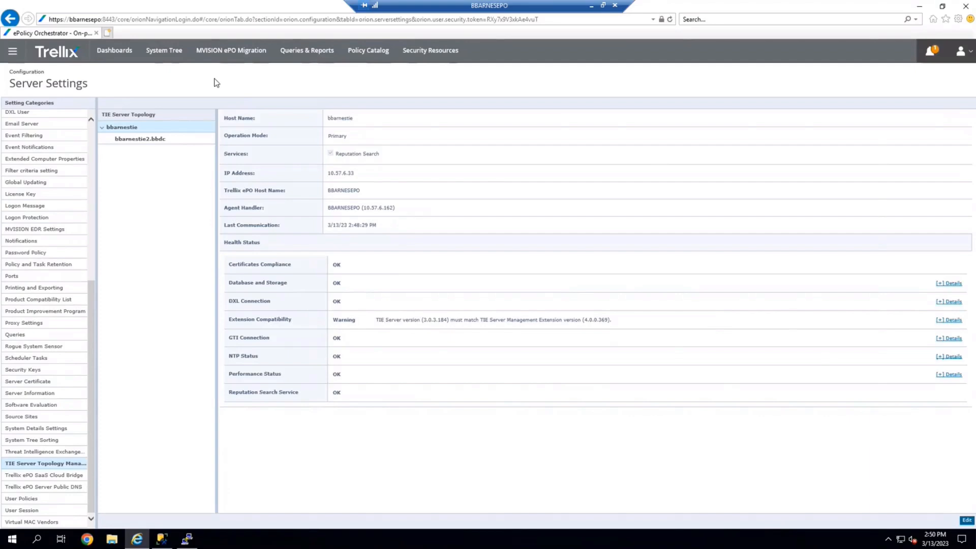
Switch to the VMware Cloud Services console and accept the TIE Server End User License Agreement.
key("alt+Tab")
key("alt+Tab")
key("alt+Tab")
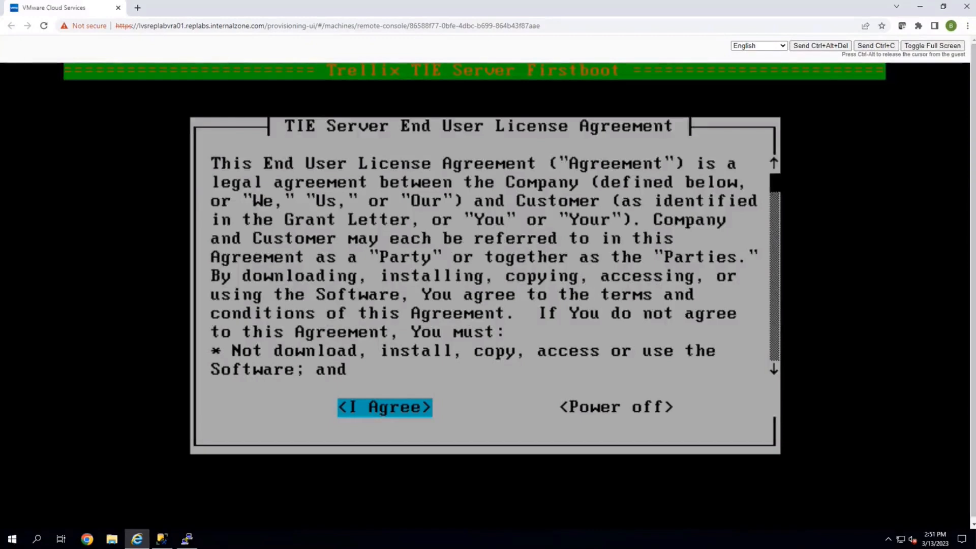
key("Return")
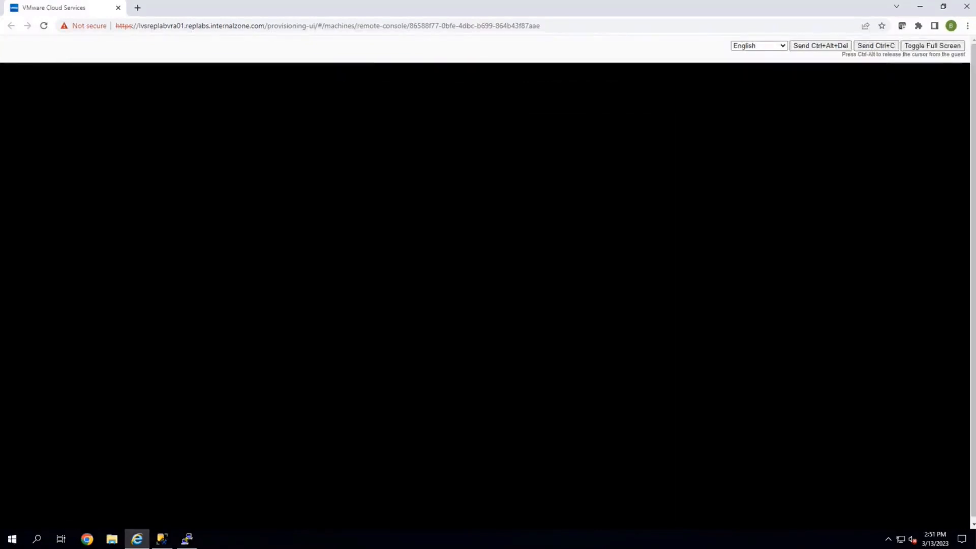
Create the root password by entering and re-entering it, then submit the form.
type("****")
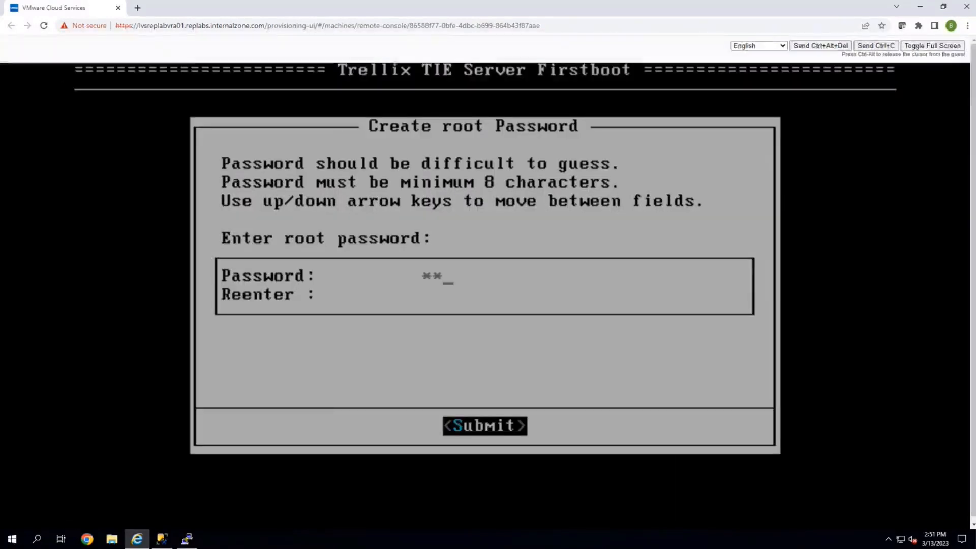
type("********")
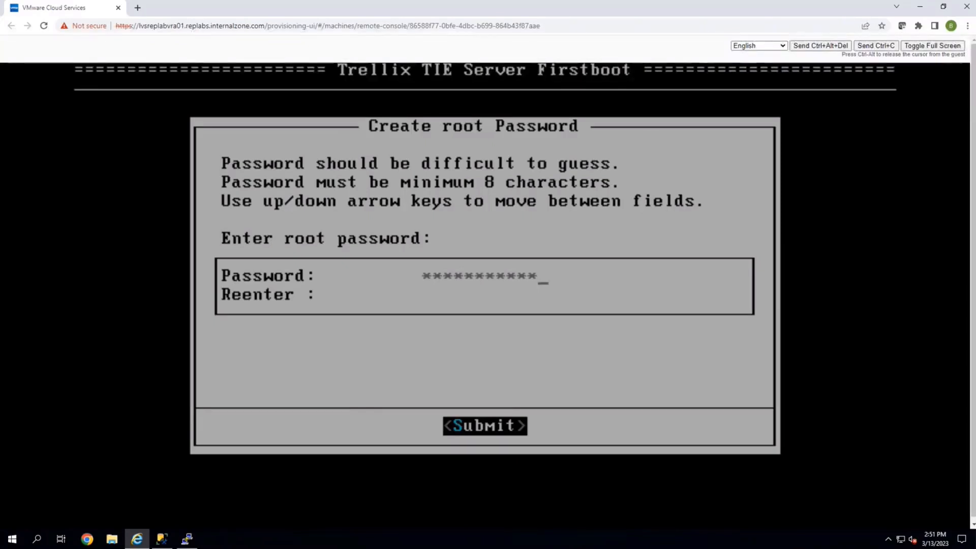
type("**")
key("Down")
type("*****")
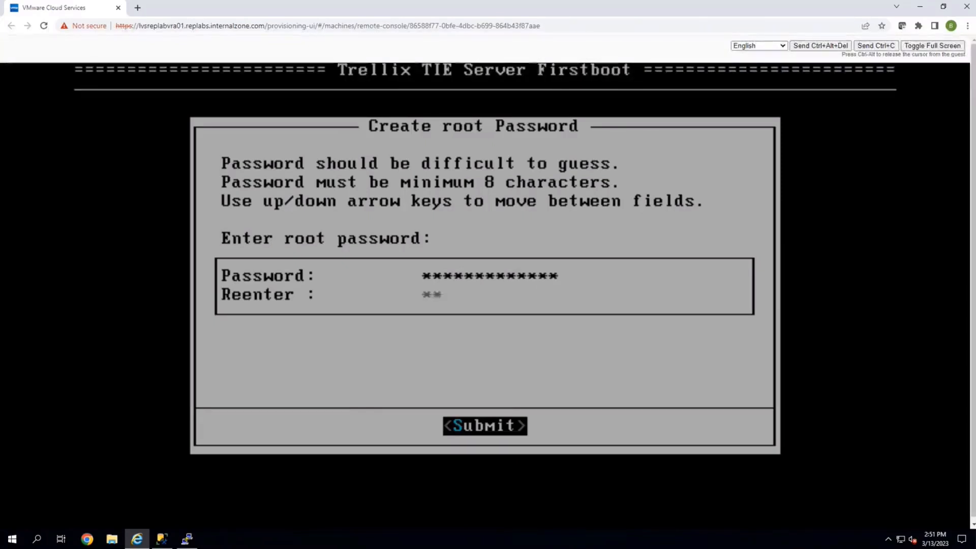
type("*********")
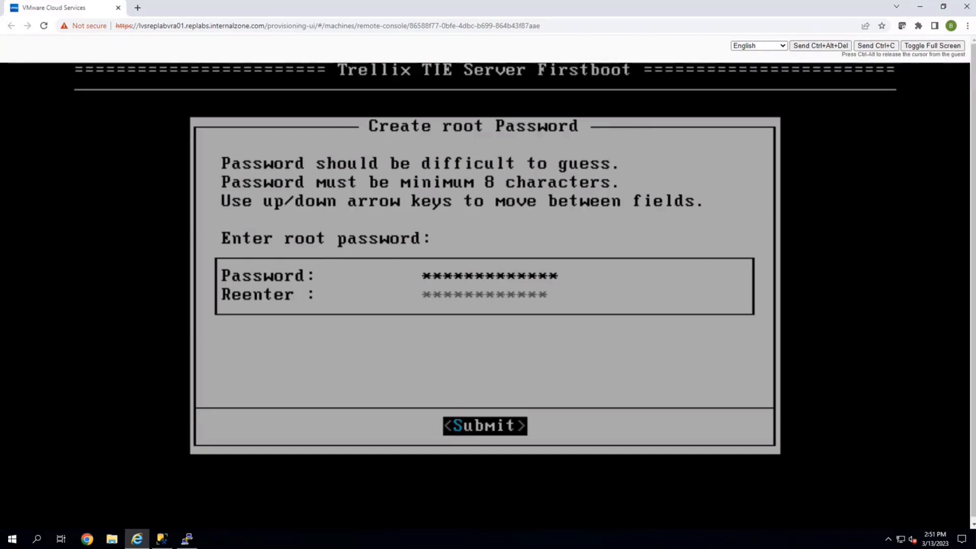
key("Up")
key("Down")
key("Up")
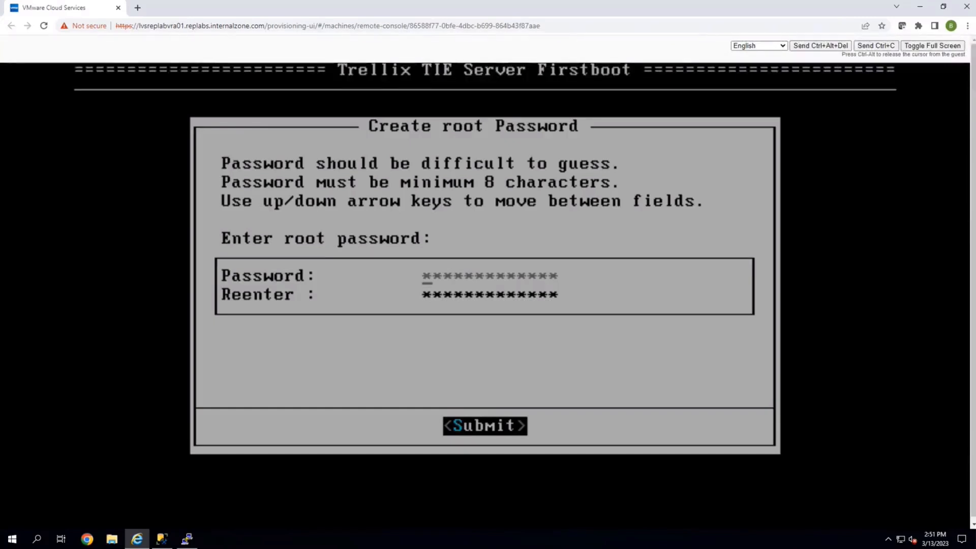
key("Down")
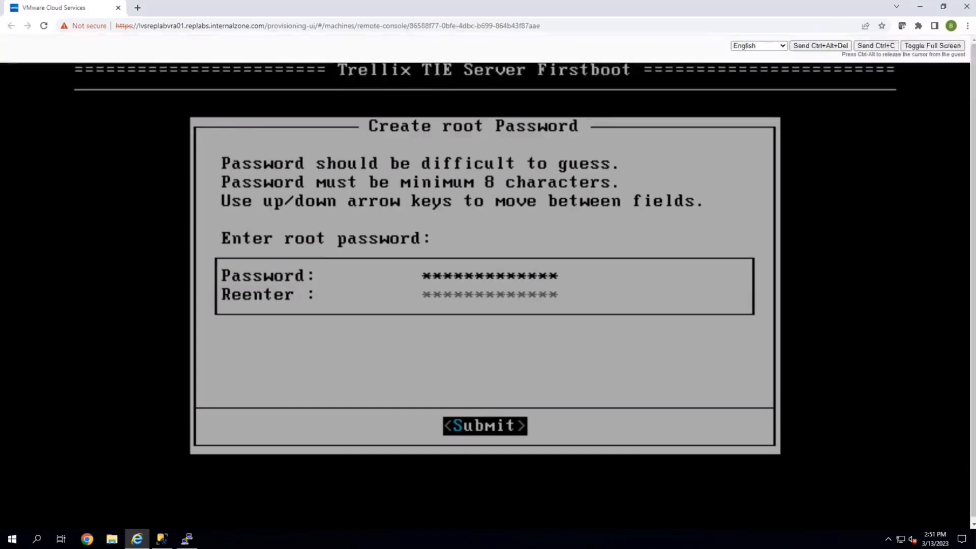
key("Up")
key("Tab")
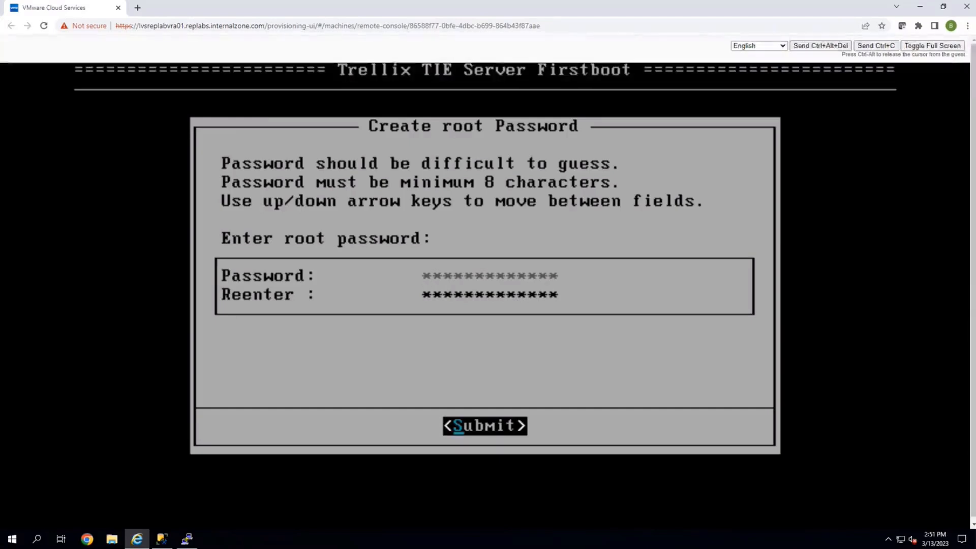
key("Return")
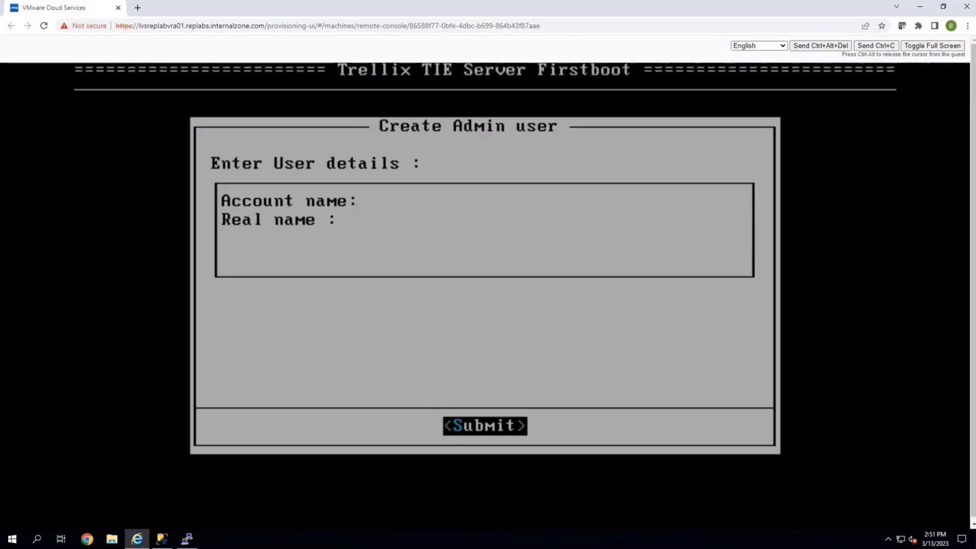
Create the admin user with account name admin and real name admin, then submit.
type("admin")
key("Tab")
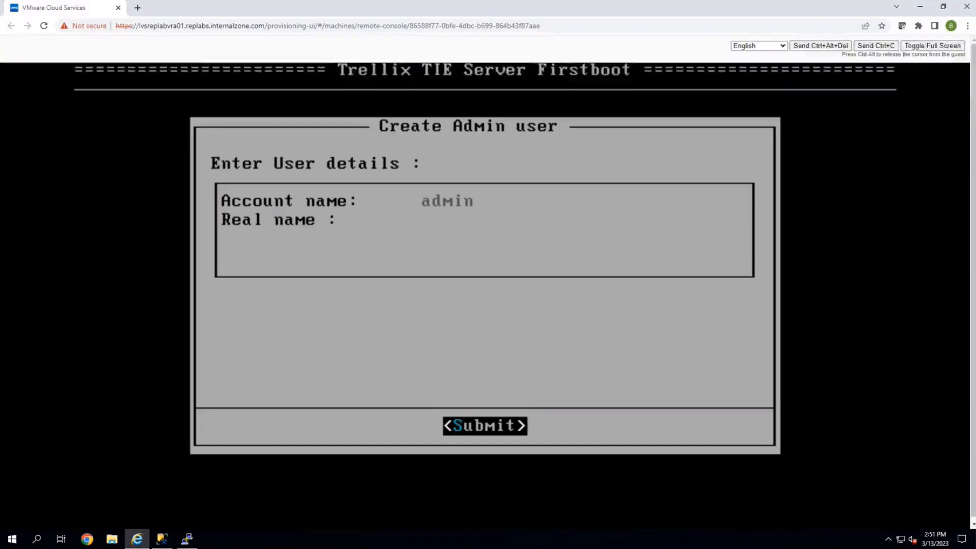
key("Tab")
key("Tab")
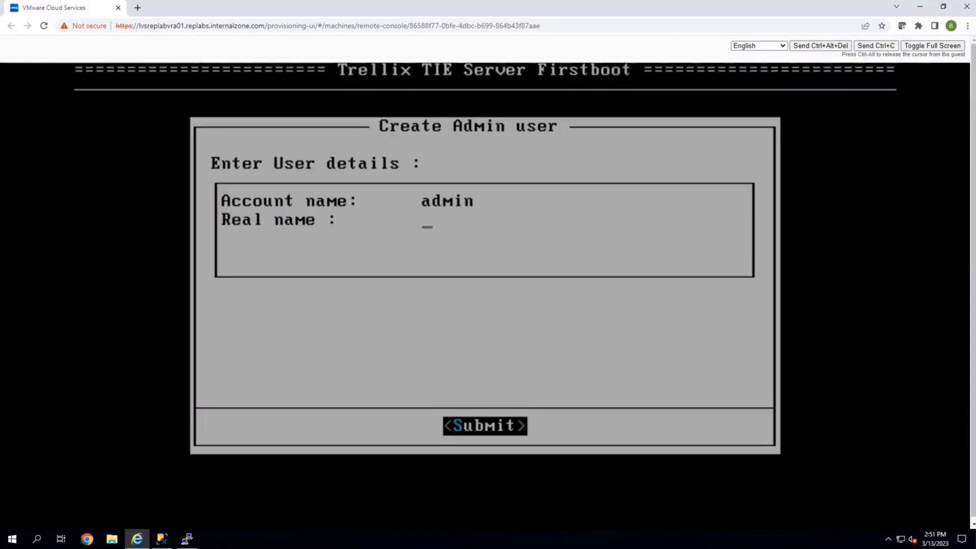
type("admin")
key("Tab")
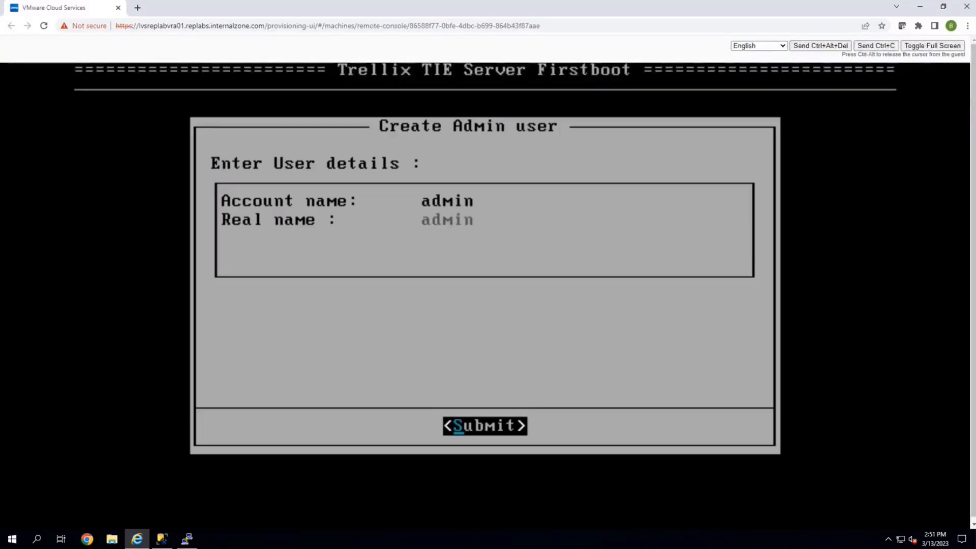
key("Return")
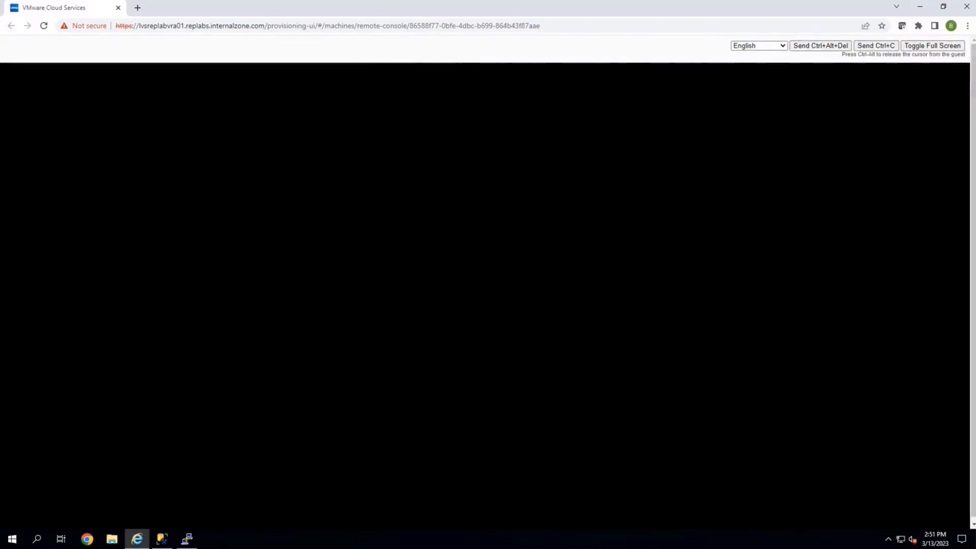
Enter the admin password and re-enter it to confirm, then submit the form.
type("********")
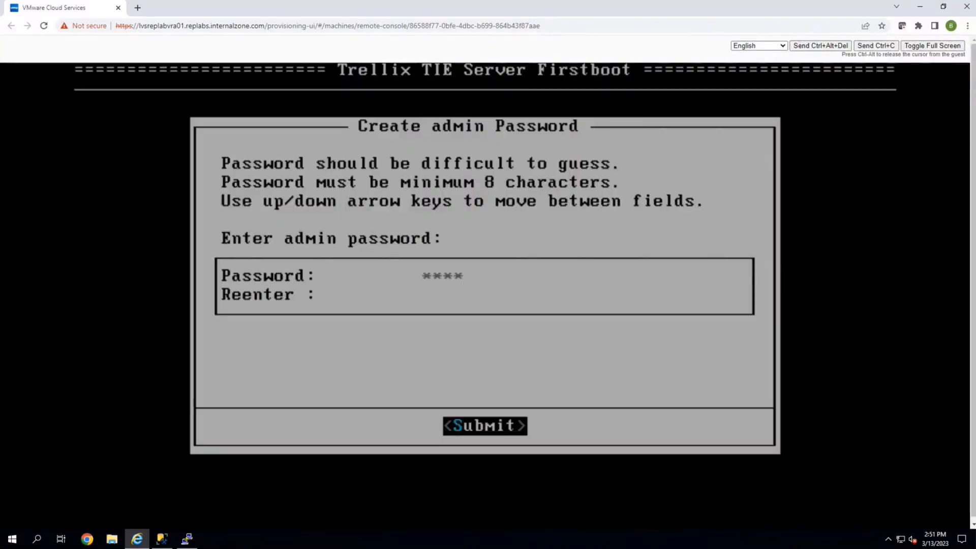
type("*****")
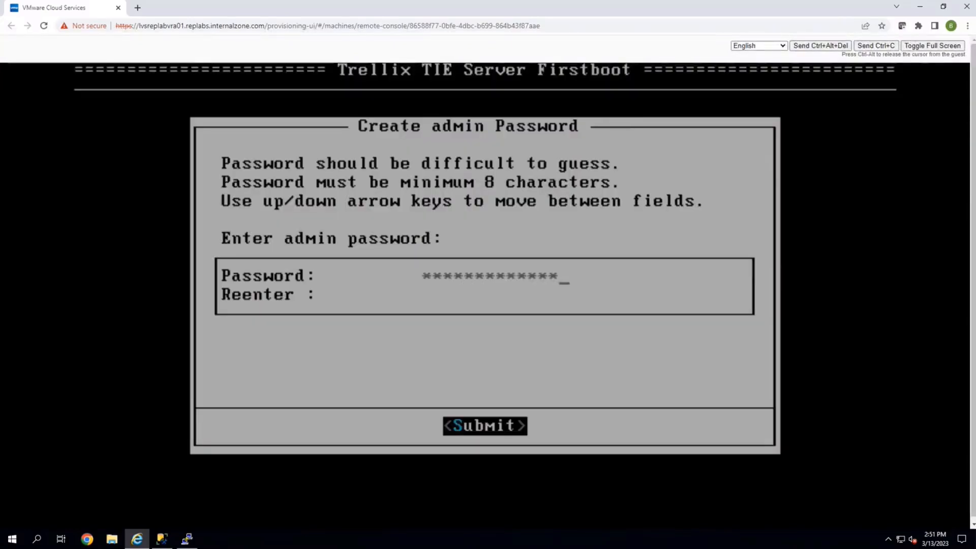
key("Down")
type("******")
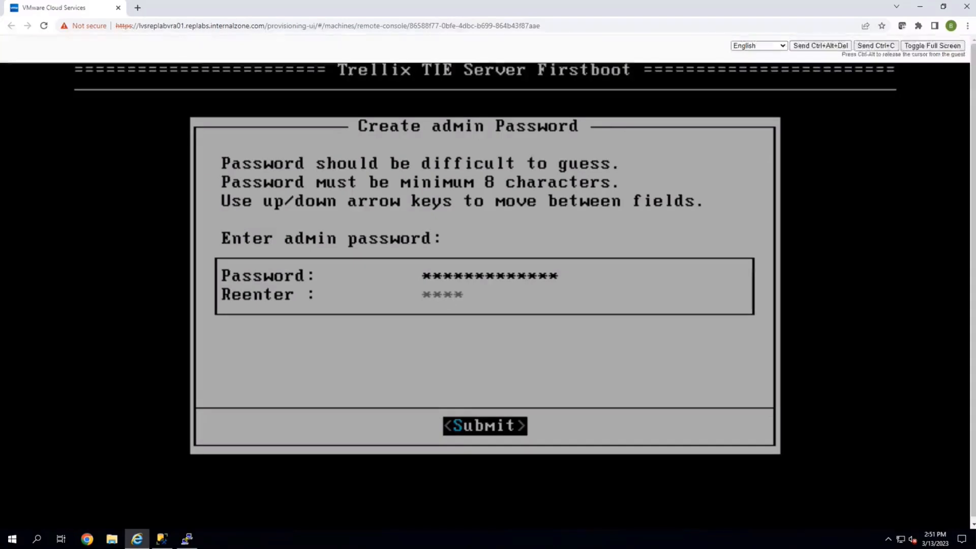
type("********")
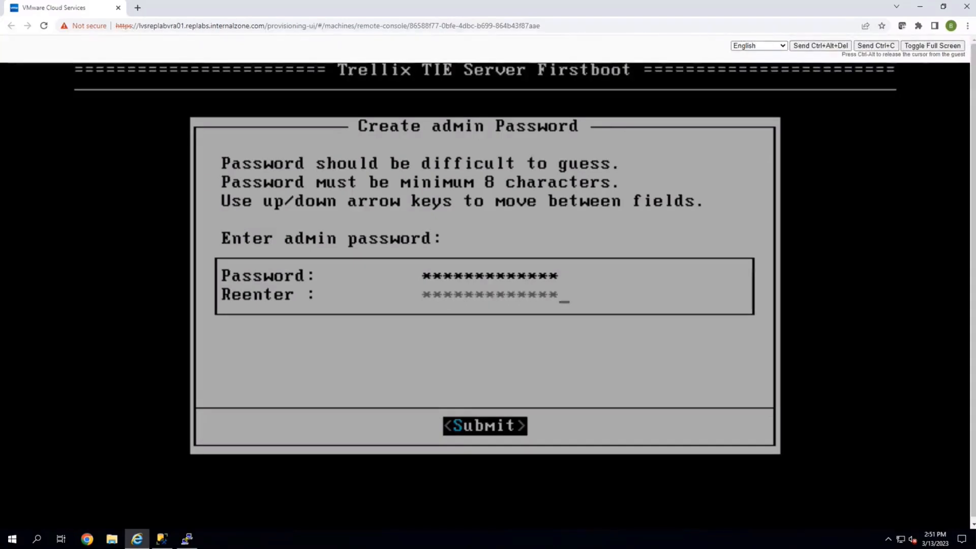
key("Return")
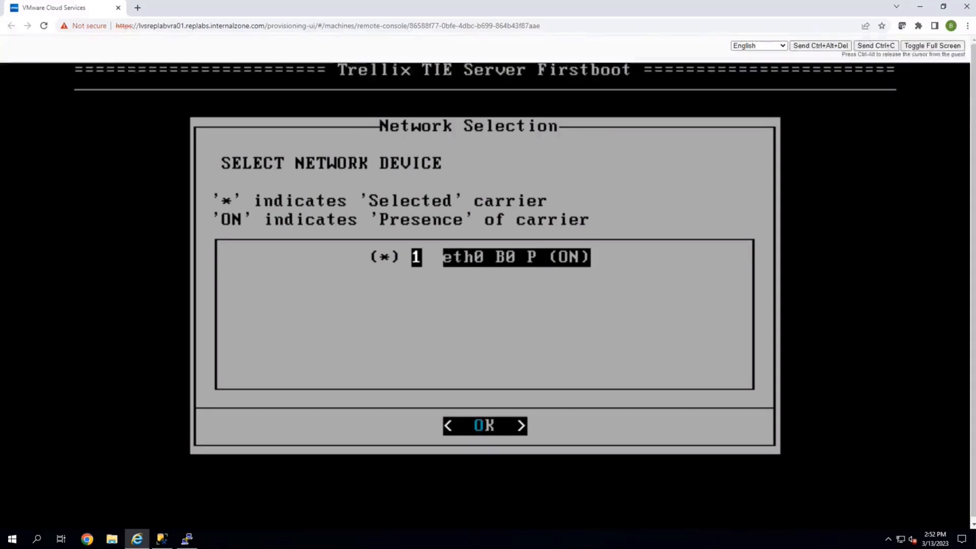
Accept network device eth0 and switch the IPv4 configuration from DHCP to Manual, then submit.
key("Return")
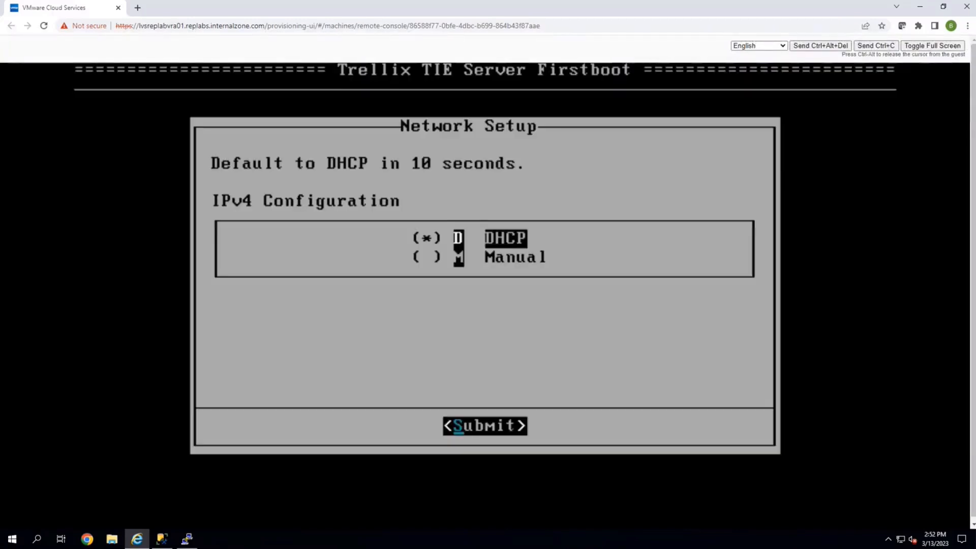
key("Down")
key("Up")
key("Down")
key("Up")
key("Down")
key("Up")
key("Down")
key("Up")
key("Down")
key("Up")
key("Down")
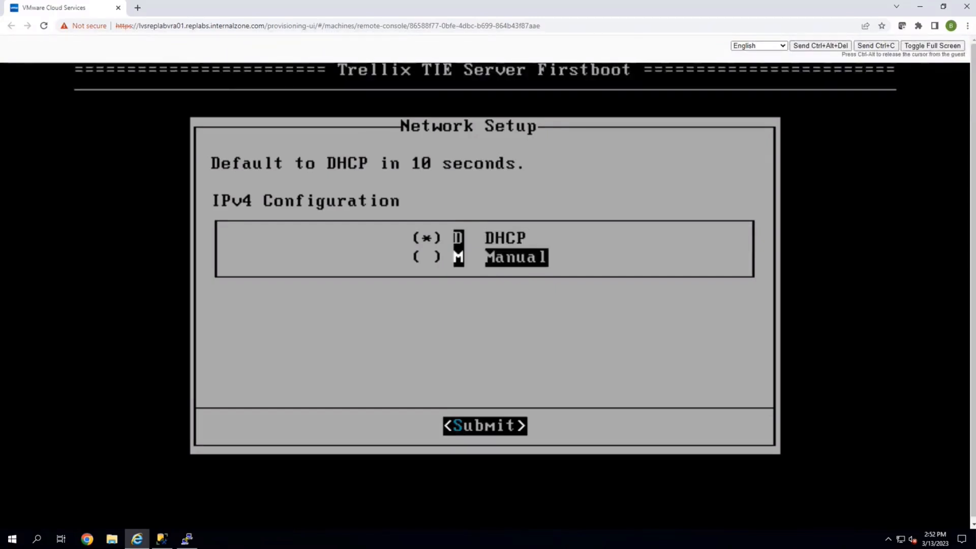
key("Up")
key("Down")
key("Up")
key("Down")
key("Up")
key("Down")
key("Up")
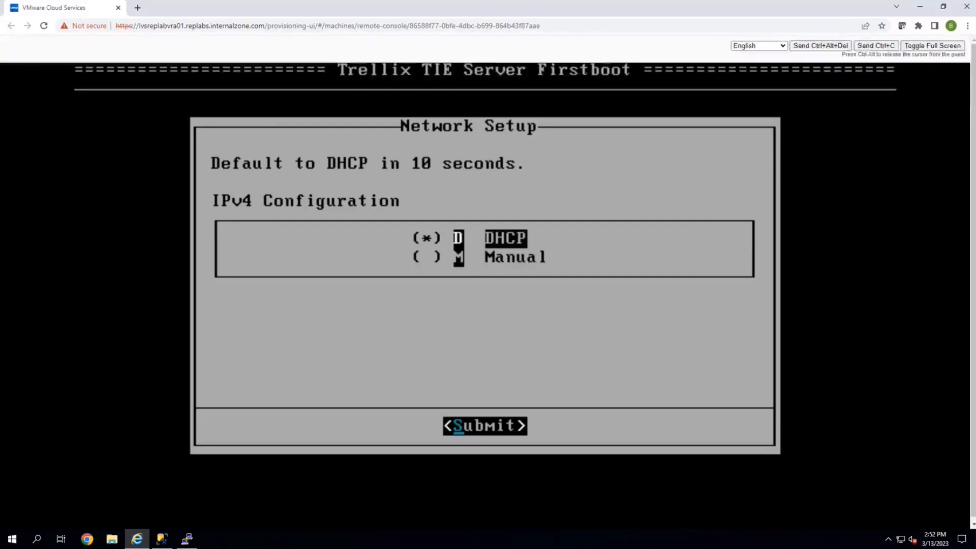
key("Down")
key("Up")
key("Down")
key("space")
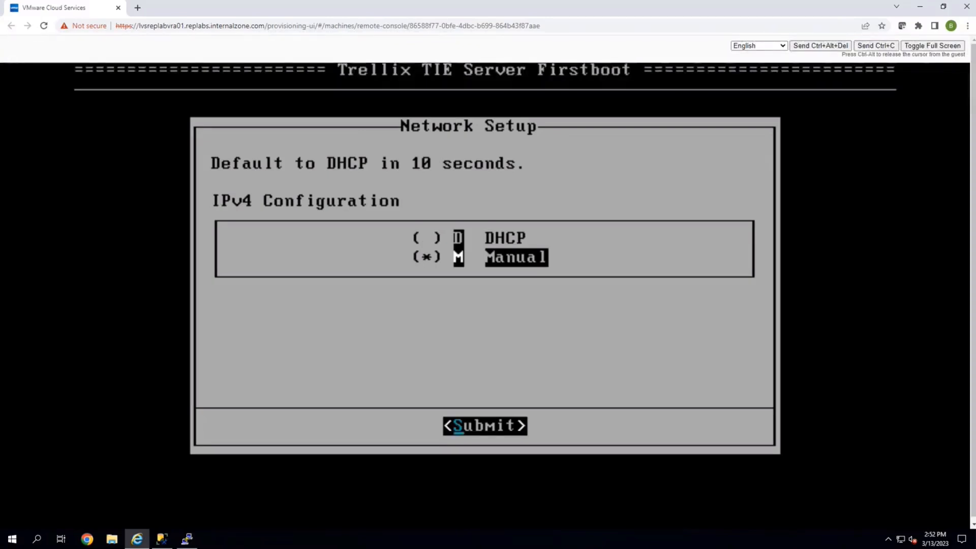
key("Return")
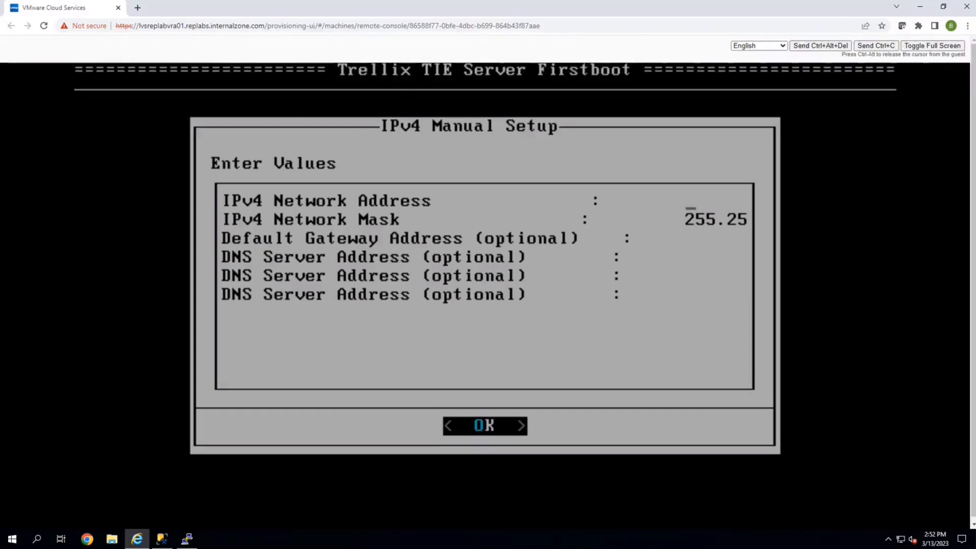
Enter the IPv4 network address 10.57.6.211 and replace the network mask value.
type("10.")
type("57.6")
type(".")
type("211")
key("Tab")
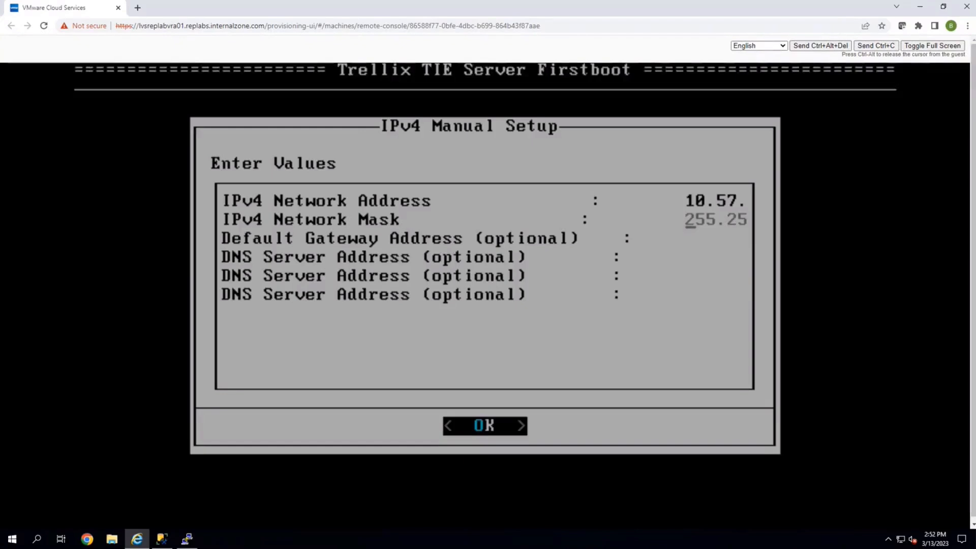
key("Delete")
key("Delete")
key("Delete")
key("Delete")
key("Delete")
key("Delete")
key("Delete")
key("Delete")
key("Delete")
key("Delete")
key("Delete")
key("Delete")
key("Delete")
type("2")
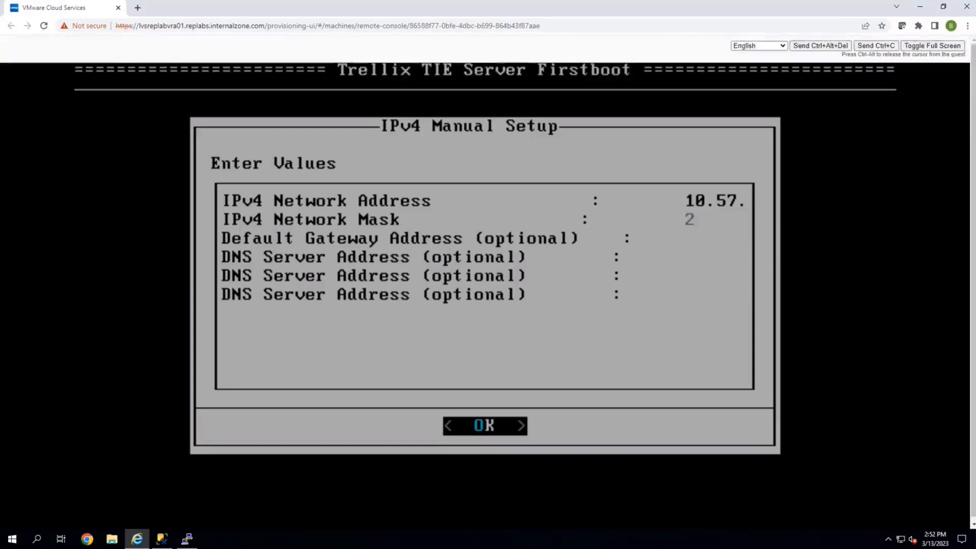
type("55.254.0")
key("Tab")
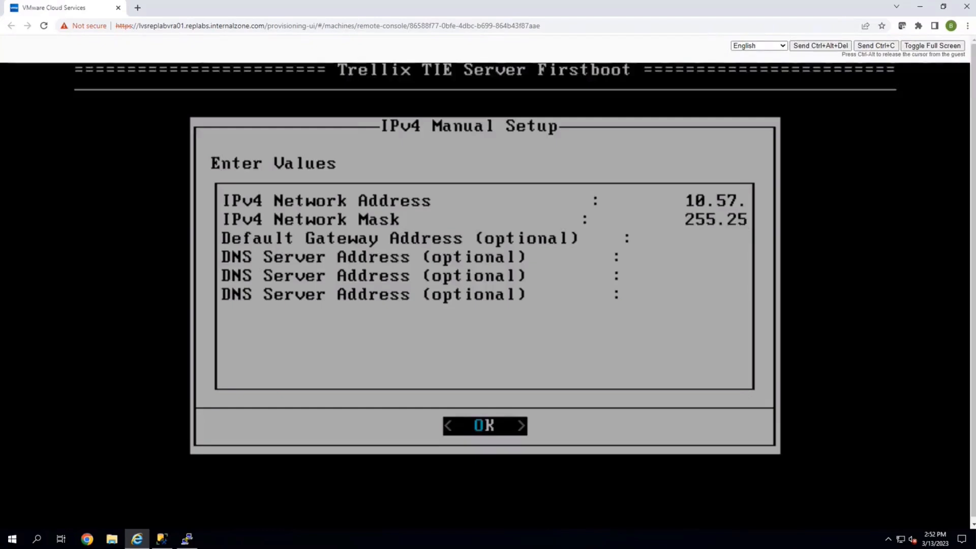
Set default gateway 10.57.6.1 and DNS server 10.57.6.42, then confirm proceeding with the manual network setup.
type("10.57.6.1")
key("Tab")
type("10.57.6.42")
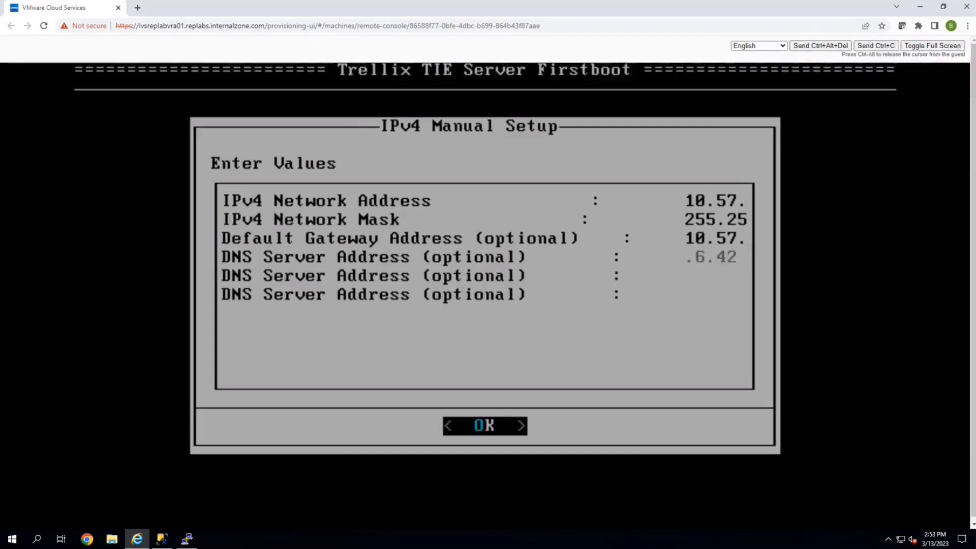
key("Down")
key("Up")
key("Up")
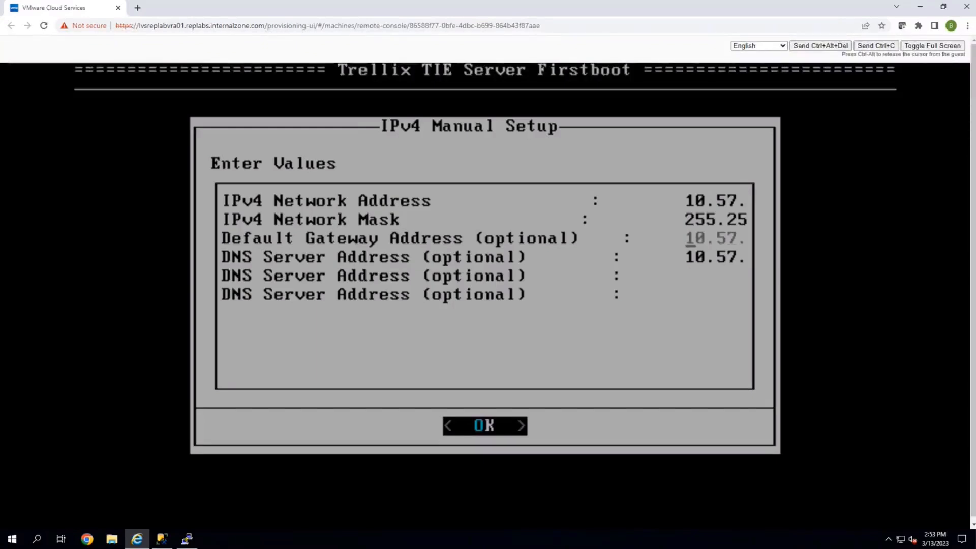
key("Right")
key("Right")
key("Right")
key("Right")
key("Right")
key("Right")
key("Right")
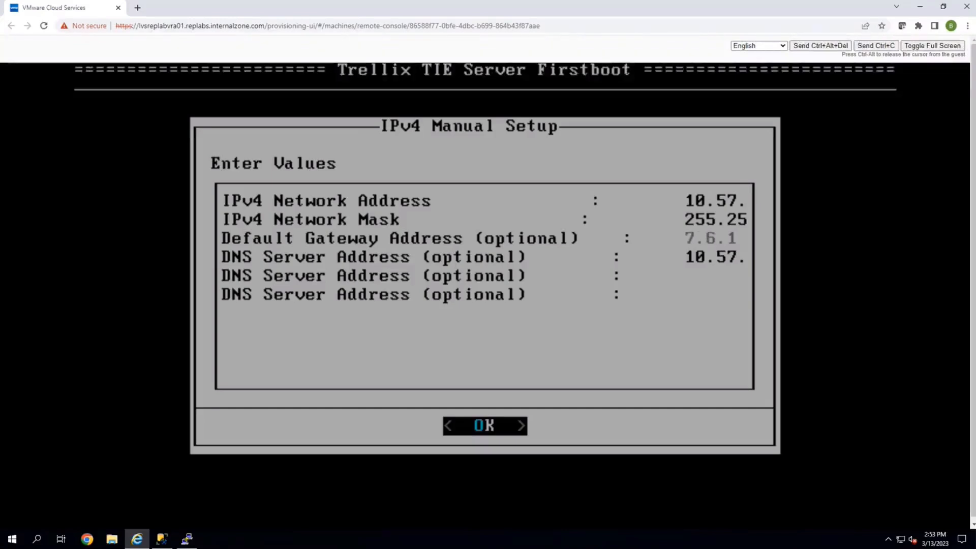
key("Left")
key("Left")
key("Left")
key("Left")
key("Left")
key("Left")
key("Left")
key("Left")
key("Down")
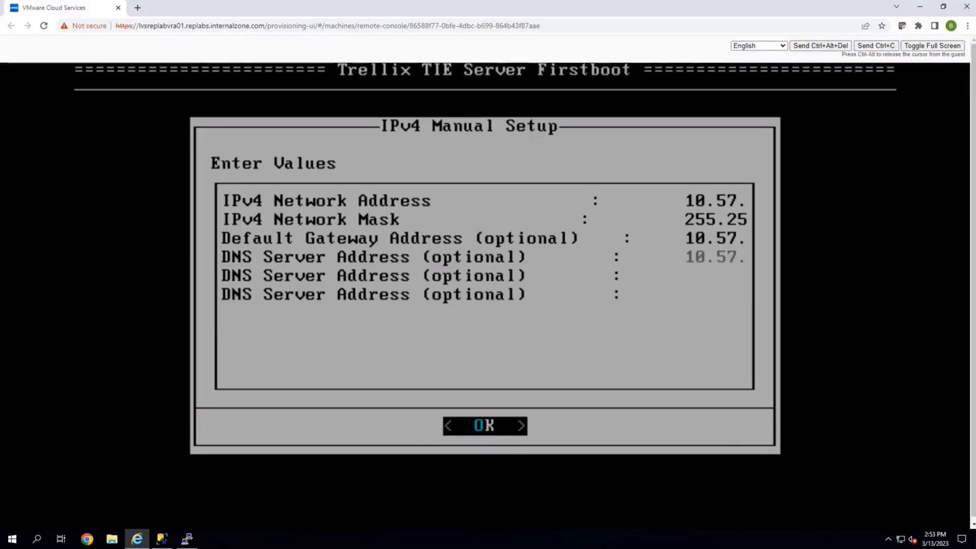
key("Return")
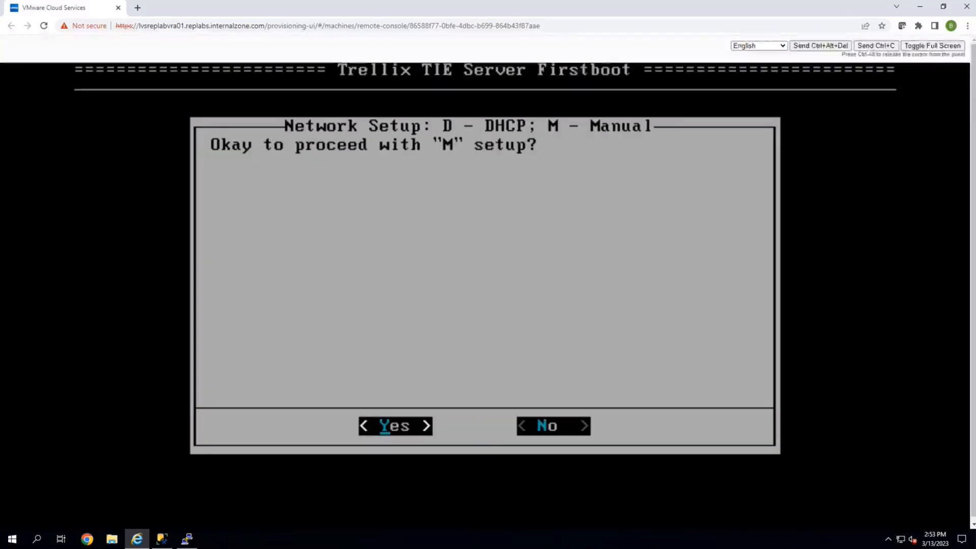
key("Return")
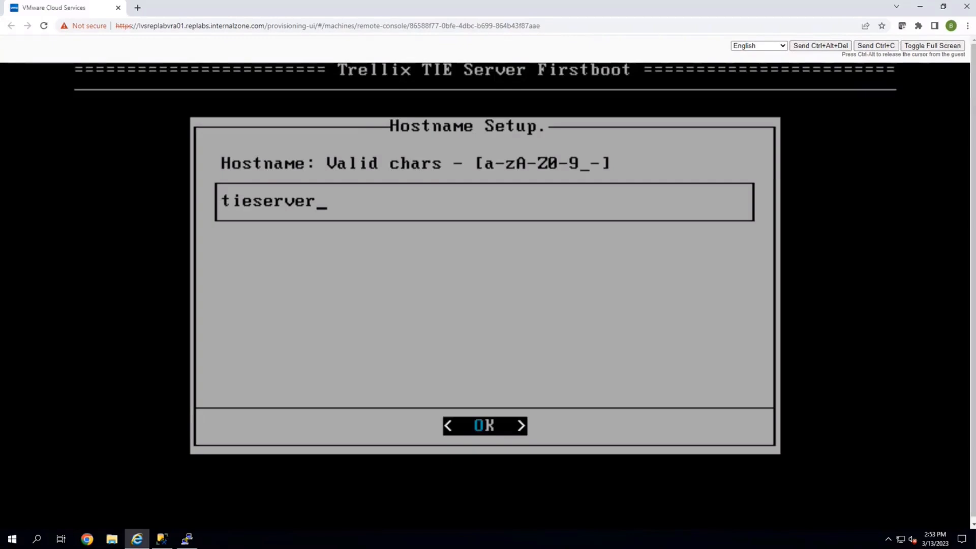
Keep the hostname tieserver and confirm the hostname setup.
key("Left")
key("Right")
key("Left")
key("Right")
key("Left")
key("Left")
key("Left")
key("Left")
key("Left")
key("Left")
key("Left")
key("Left")
key("Left")
key("Right")
key("Right")
key("Right")
key("Right")
key("Right")
key("Right")
key("Right")
key("Right")
key("Right")
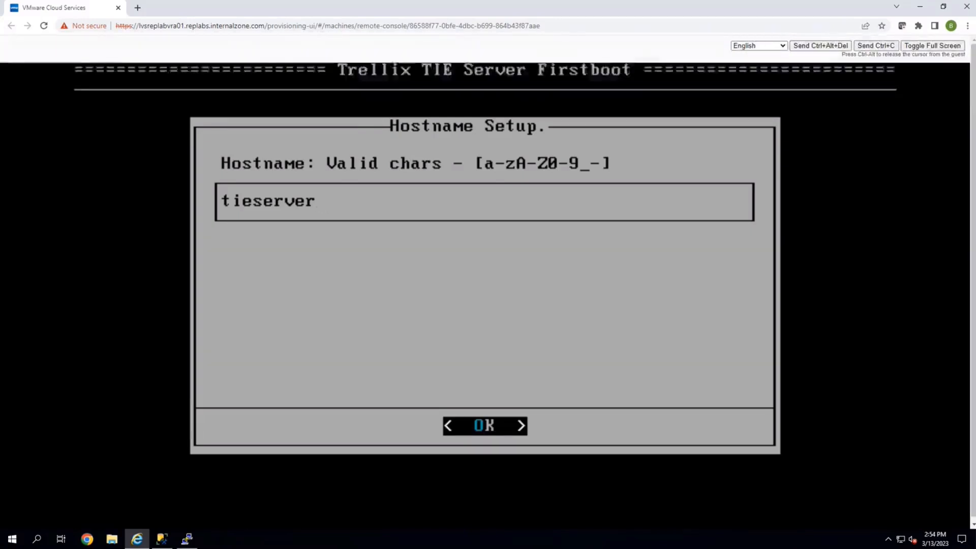
key("Return")
Clear all three default pool.ntp.org time server entries.
key("Down")
key("Down")
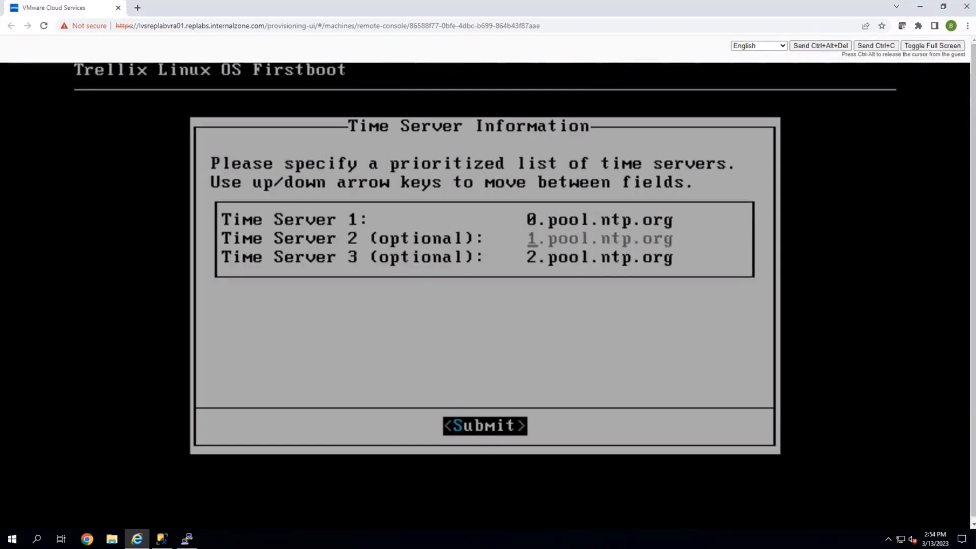
key("Delete")
key("Delete")
key("Delete")
key("Delete")
key("Delete")
key("Delete")
key("Delete")
key("Delete")
key("Delete")
key("Delete")
key("Delete")
key("Delete")
key("Delete")
key("Delete")
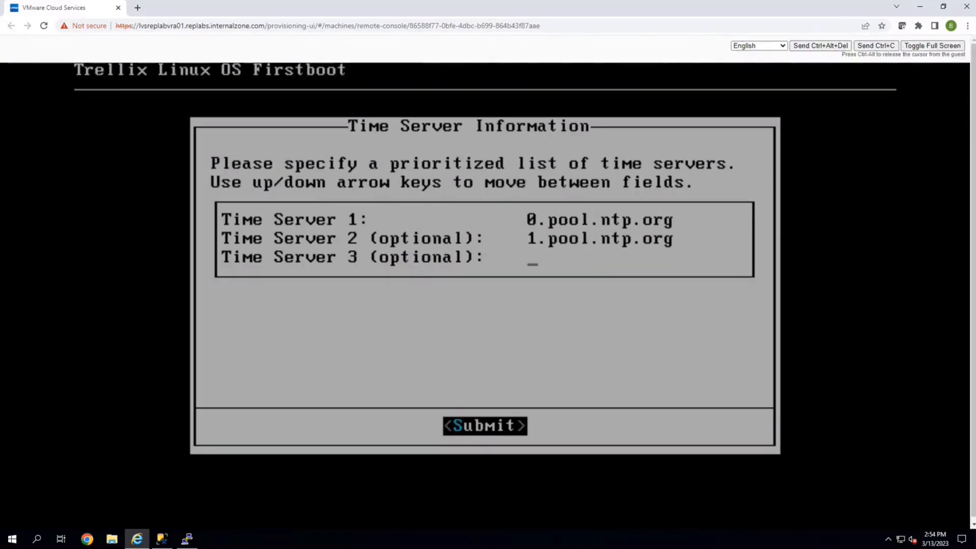
key("Up")
key("Delete")
key("Delete")
key("Delete")
key("Delete")
key("Delete")
key("Delete")
key("Delete")
key("Delete")
key("Delete")
key("Delete")
key("Delete")
key("Delete")
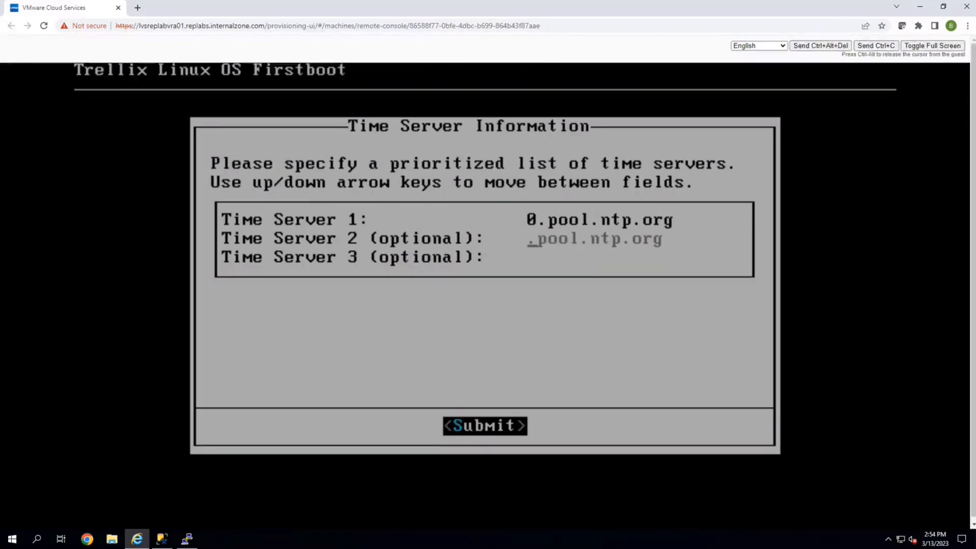
key("Delete")
key("Delete")
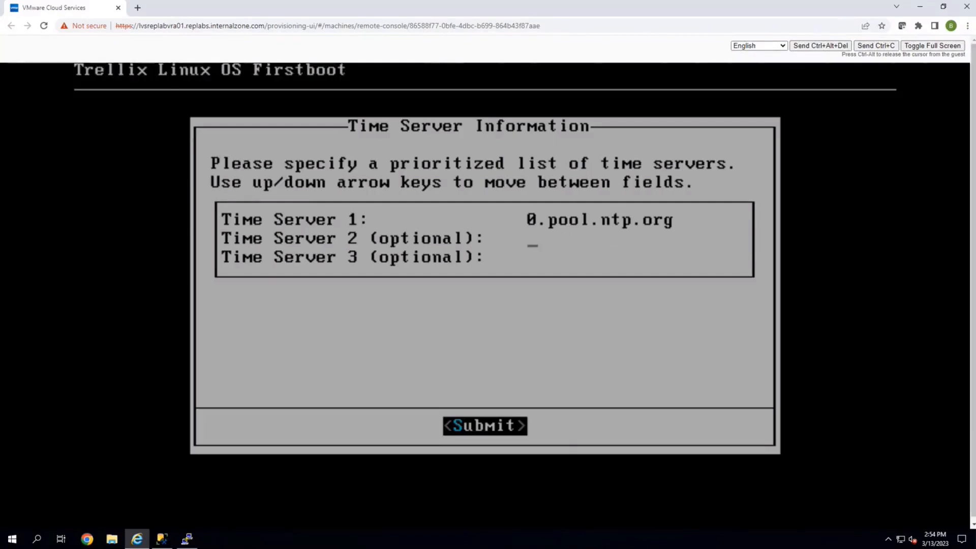
key("Up")
key("Delete")
key("Delete")
key("Delete")
key("Delete")
key("Delete")
key("Delete")
key("Delete")
key("Delete")
key("Delete")
key("Delete")
key("Delete")
key("Delete")
key("Delete")
key("Delete")
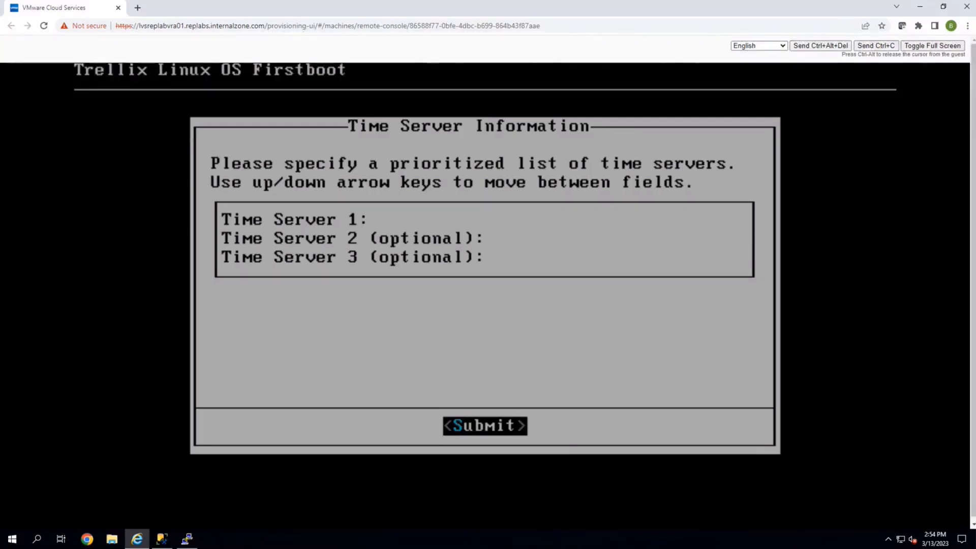
Set Time Server 1 to 10.57.6.42 and submit the time server list.
type("10.57.6.42")
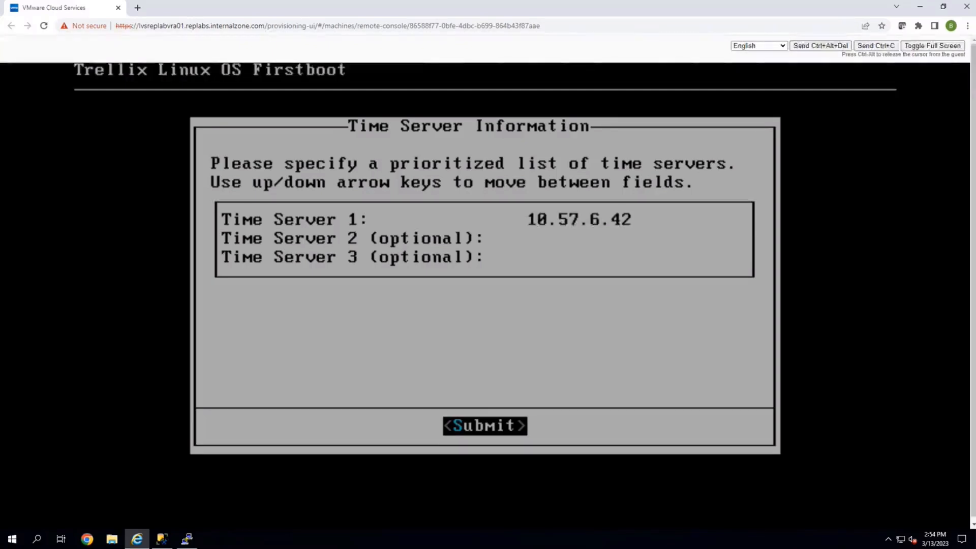
key("Down")
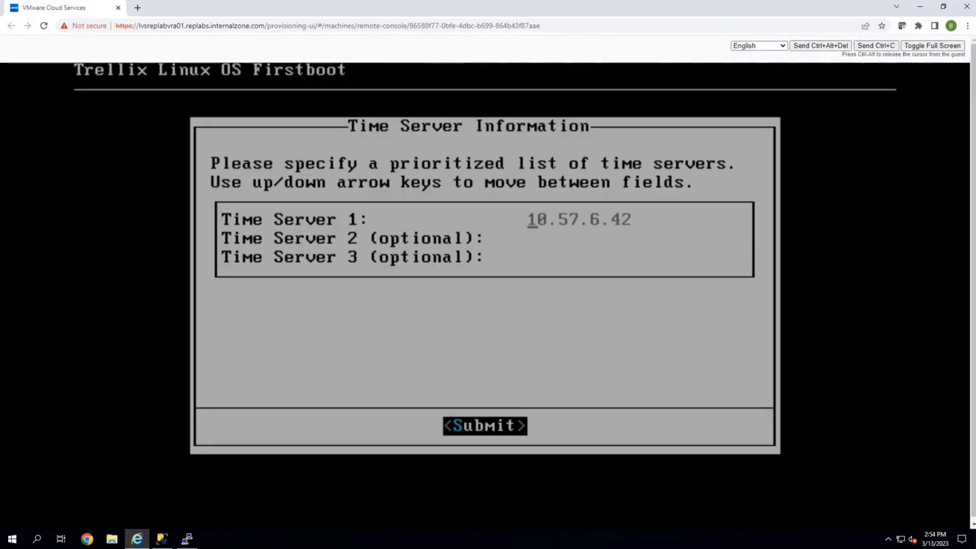
key("Down")
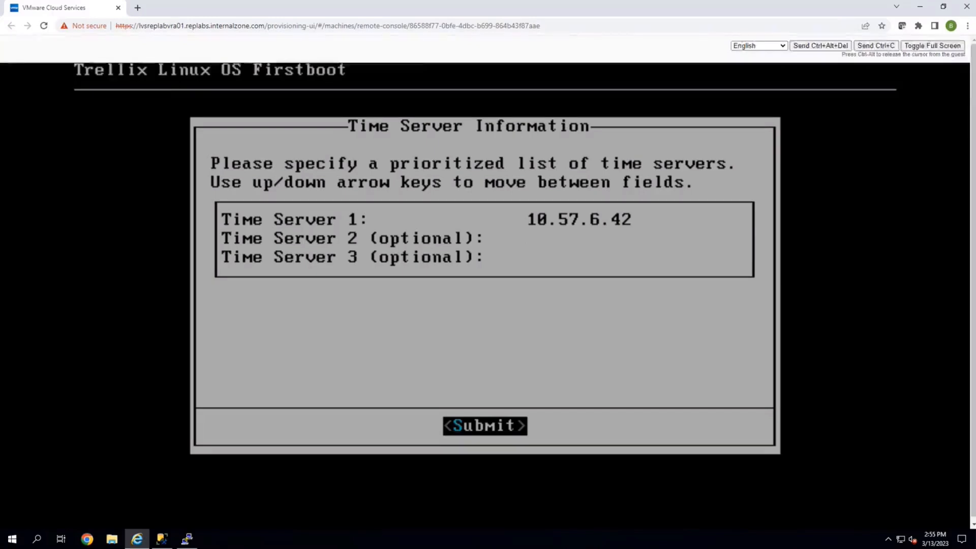
key("Up")
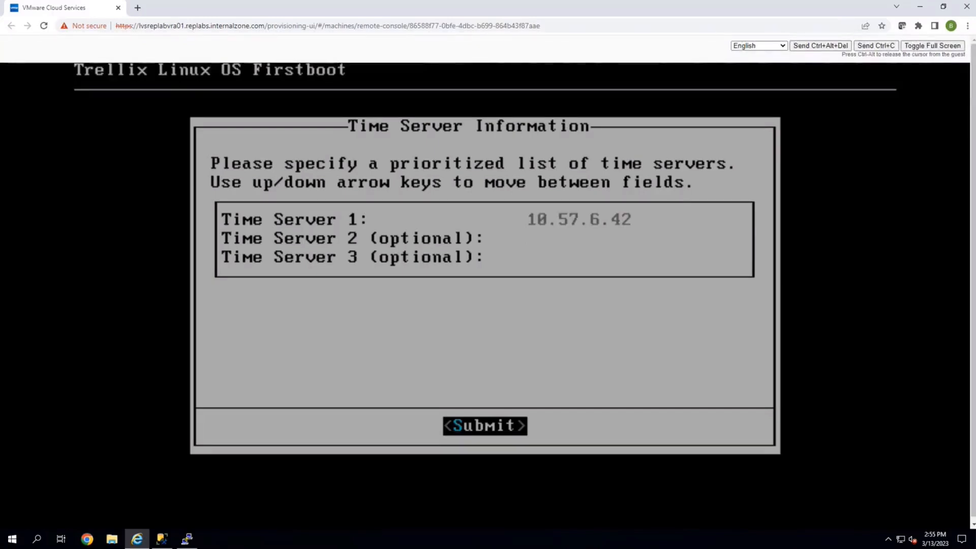
key("Return")
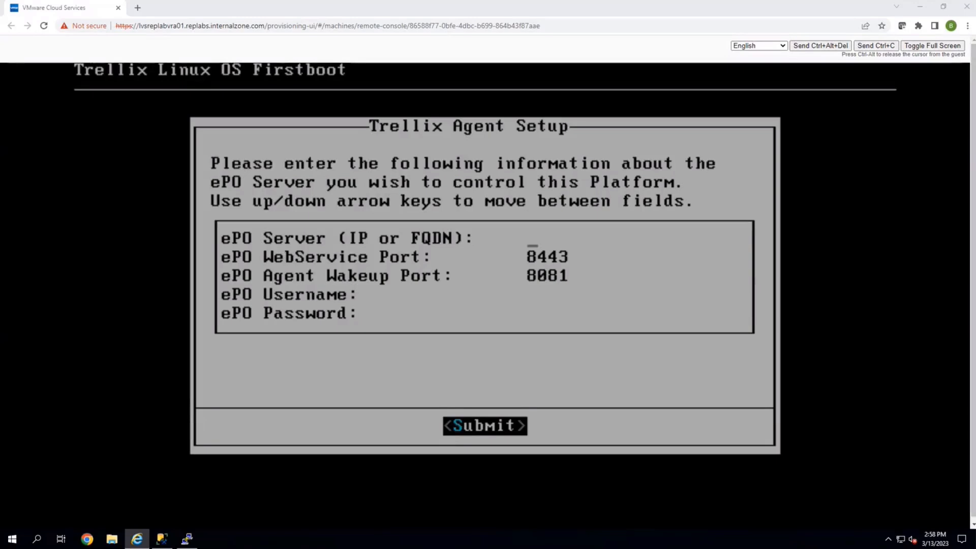
Enter the ePO server address 10.57.6.162 and the ePO username admin in the agent setup.
type("10.57.")
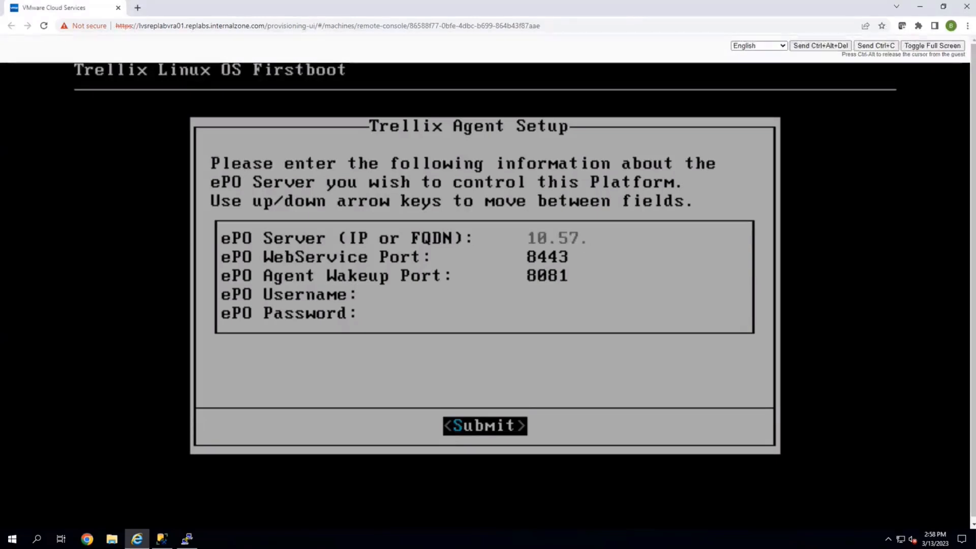
type("6.162")
key("Down")
key("Down")
key("Down")
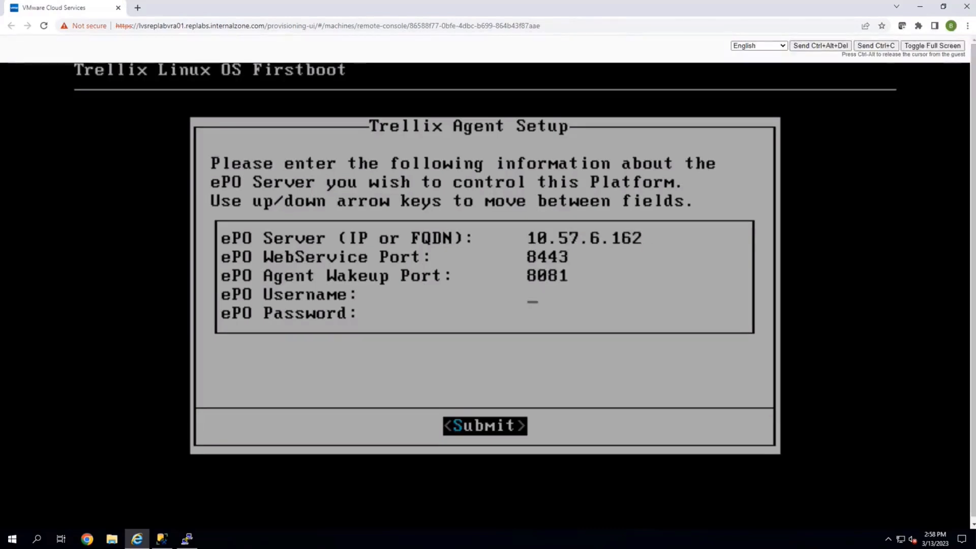
type("admin")
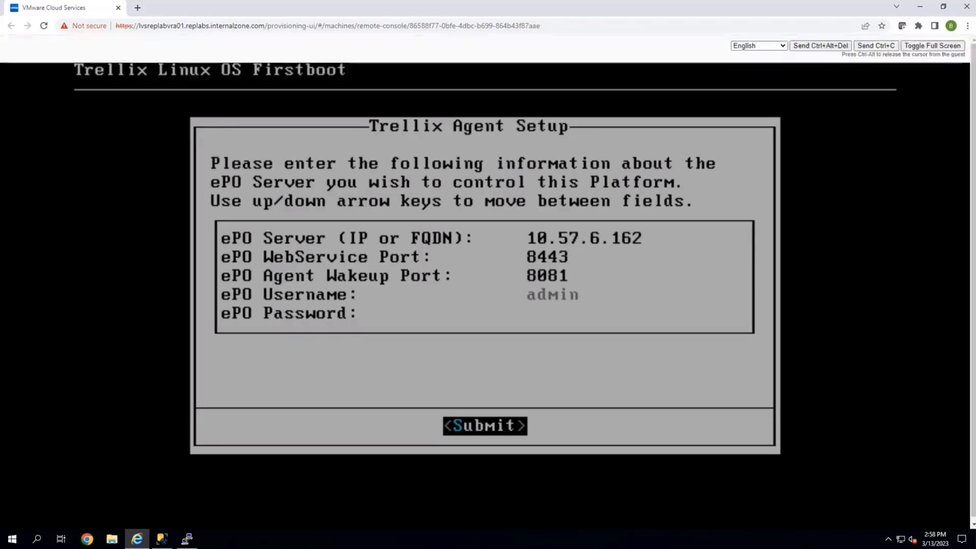
key("Down")
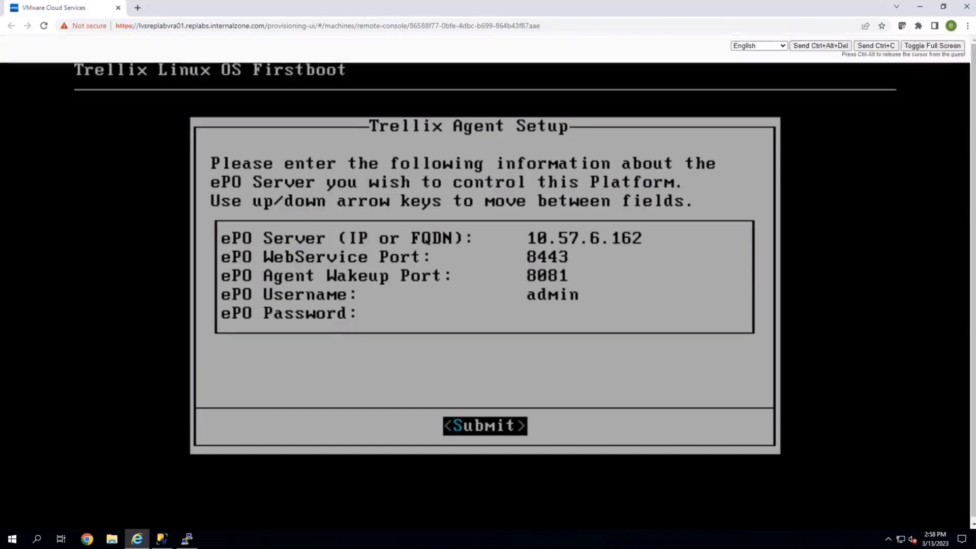
Enter the ePO account password, submit the agent setup, and accept the ePO server certificate fingerprint.
type("**********")
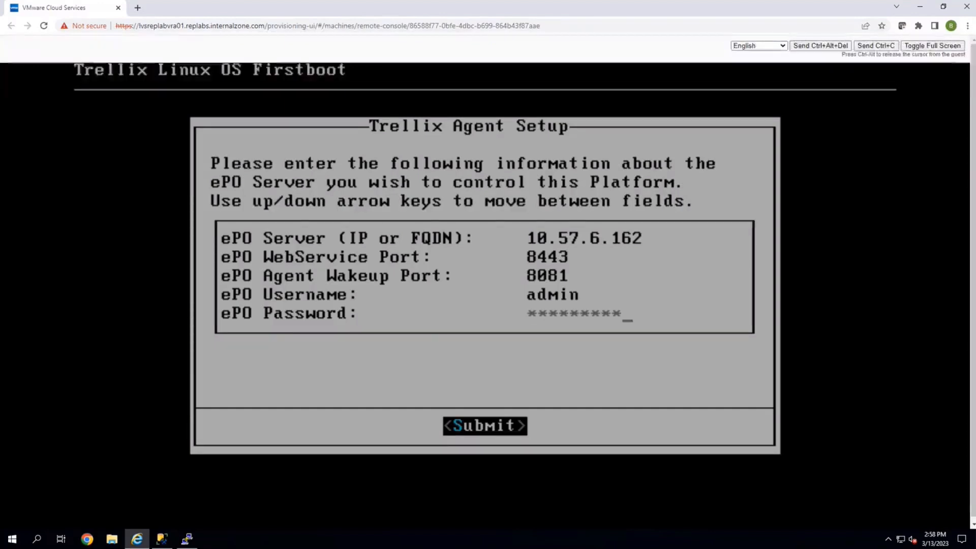
key("Return")
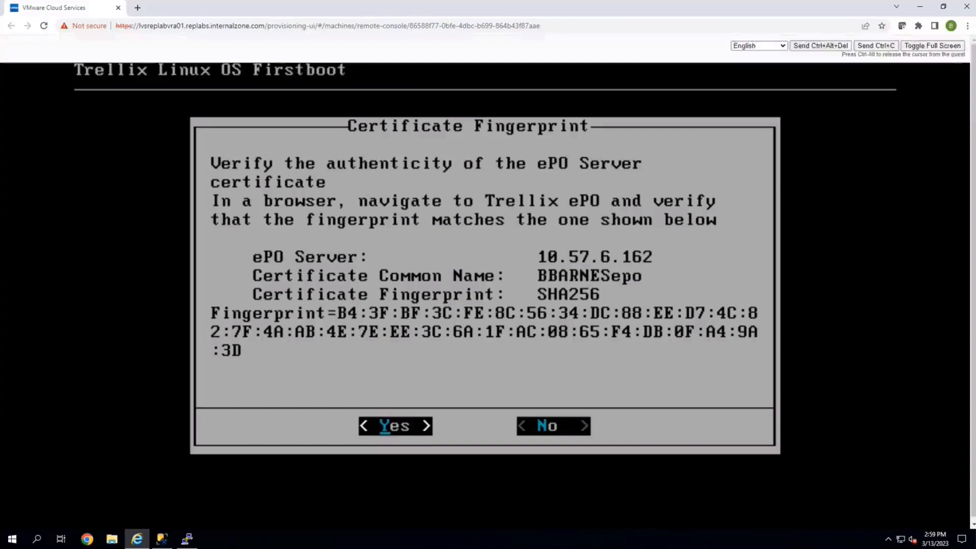
key("Return")
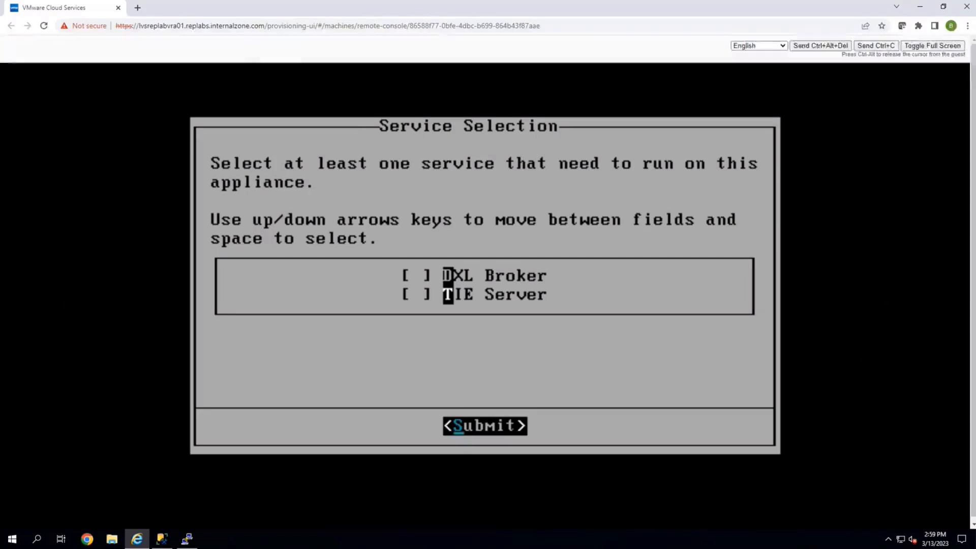
Select the TIE Server service to run on the appliance and submit the service selection.
key("space")
key("space")
key("space")
key("Return")
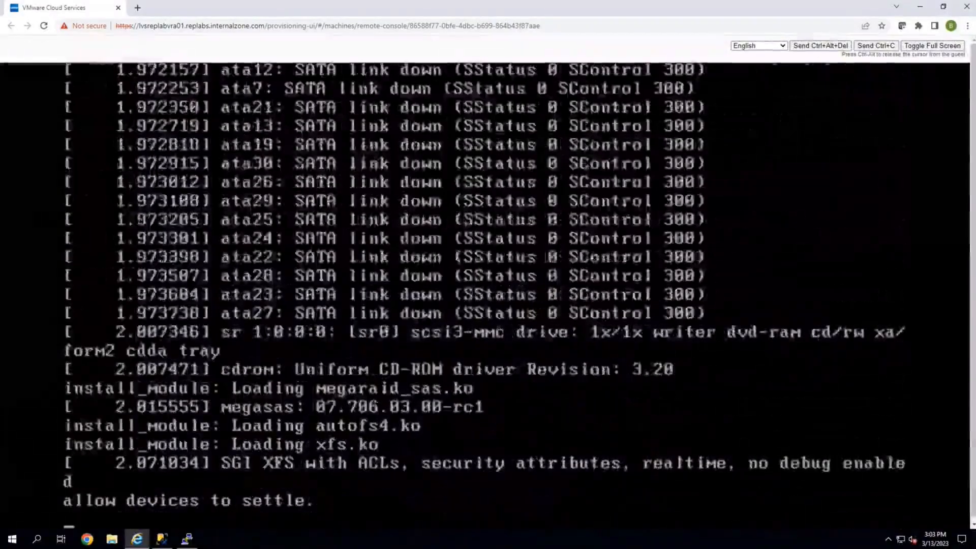
Switch to the ePolicy Orchestrator browser and open the (none) subgroup under Lost and Found in the System Tree.
key("alt+Tab")
key("alt+Tab")
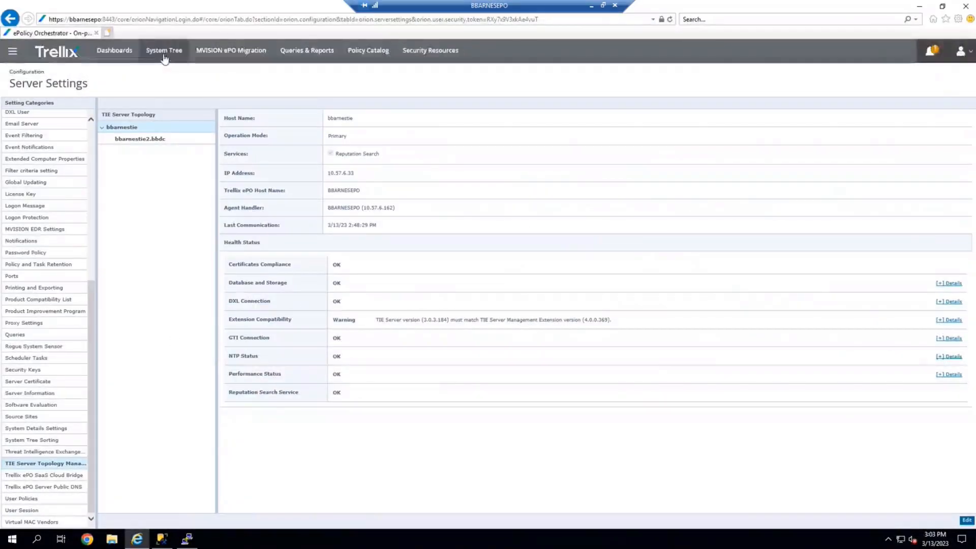
left_click(164, 54)
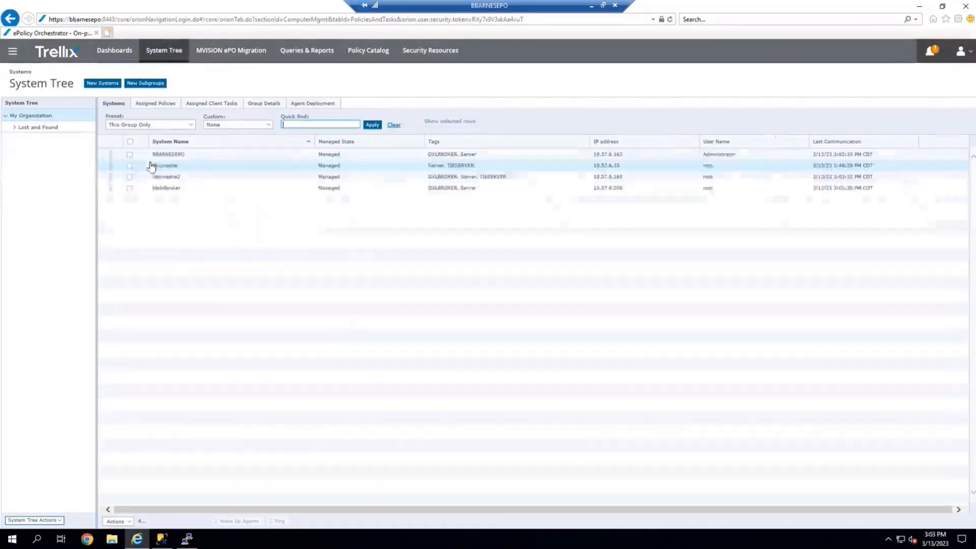
left_click(16, 130)
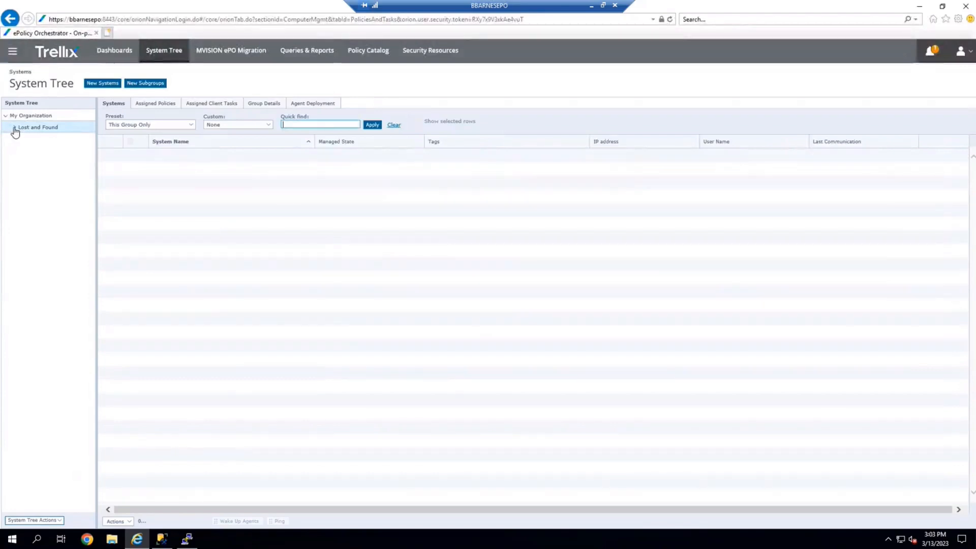
left_click(15, 128)
left_click(28, 144)
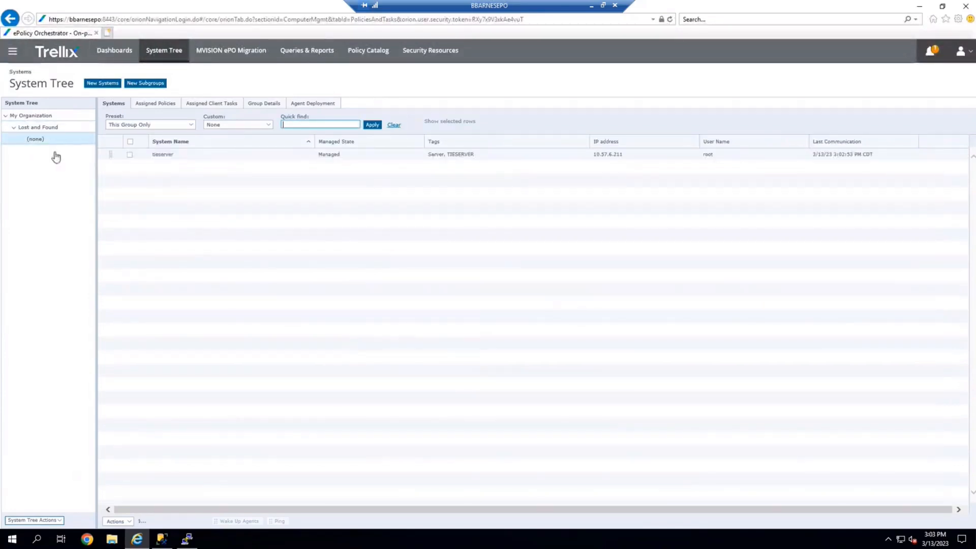
Move the tieserver system from Lost and Found into My Organization and confirm the move.
left_click(130, 155)
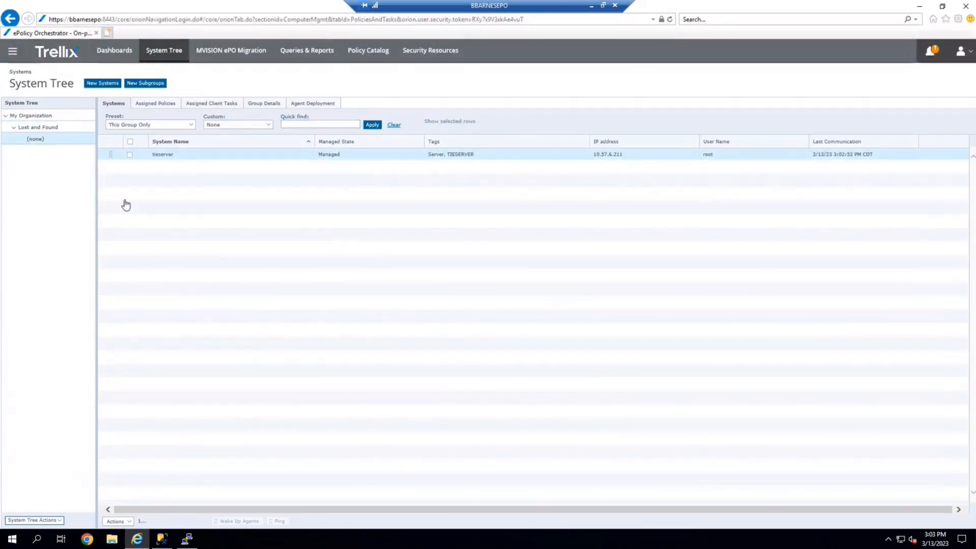
left_click(129, 521)
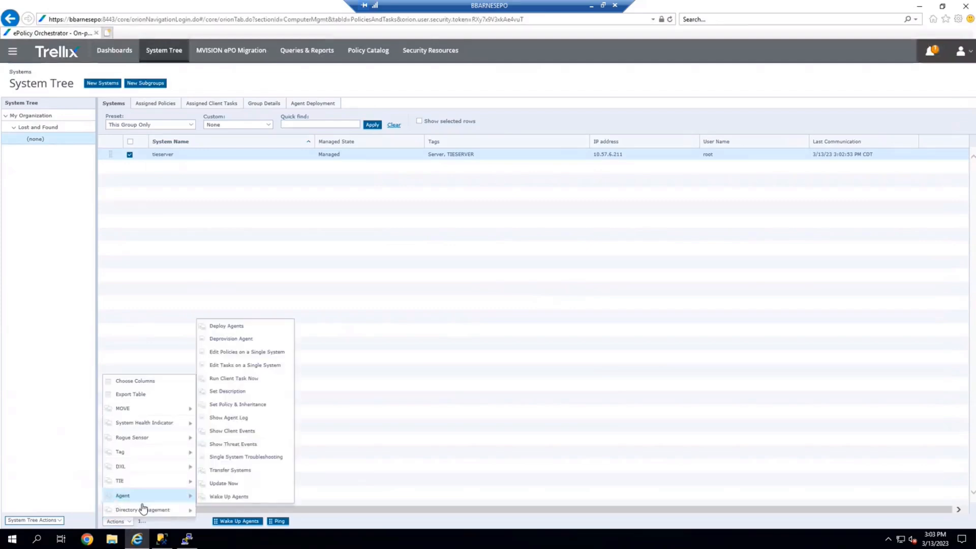
mouse_move(142, 508)
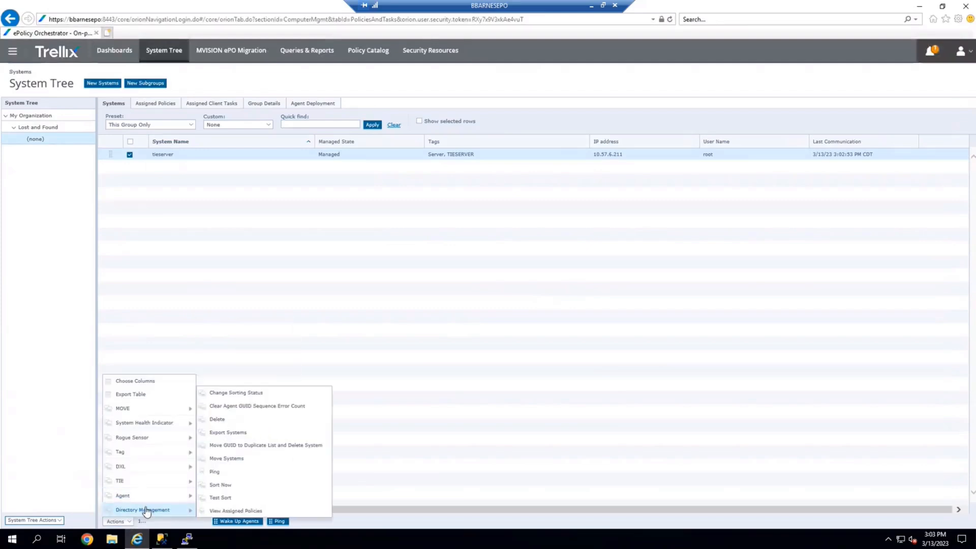
left_click(261, 460)
left_click(56, 176)
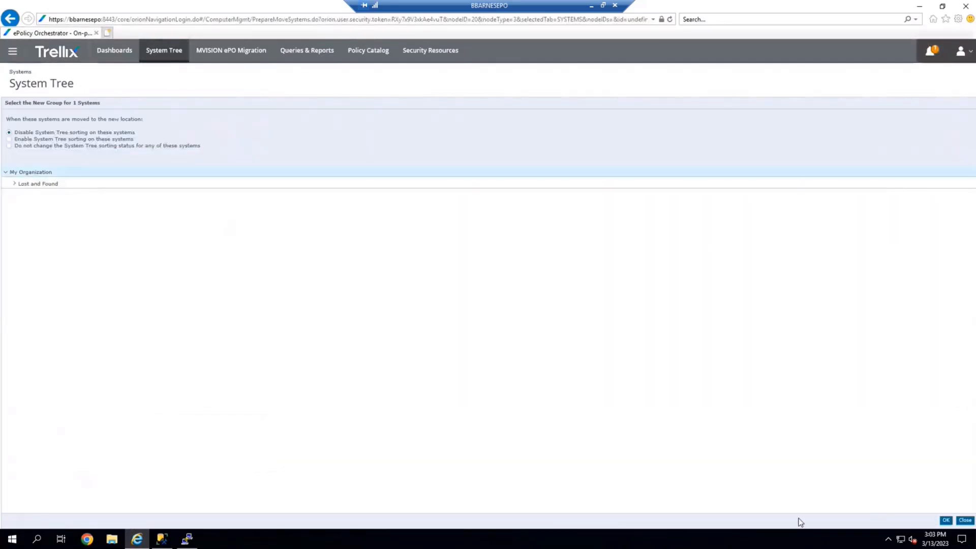
left_click(946, 521)
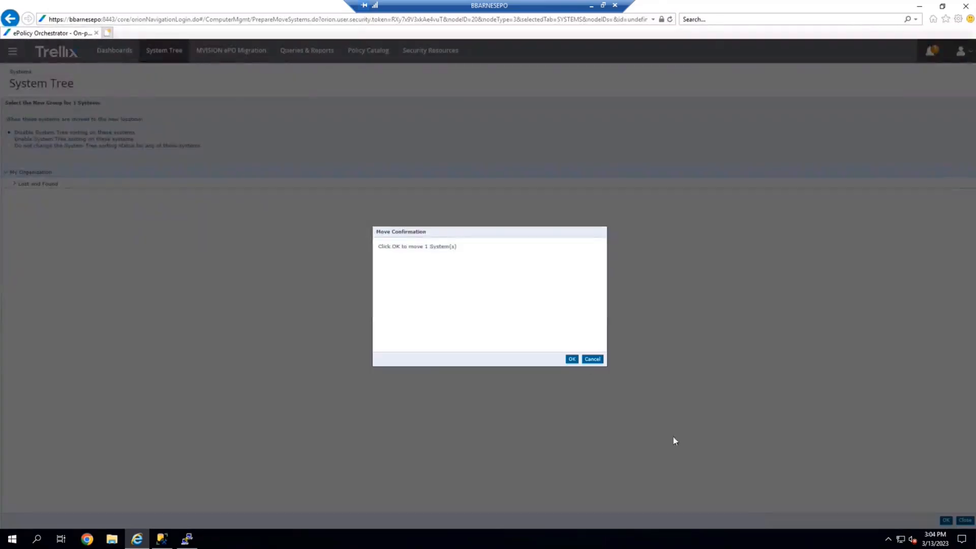
left_click(572, 360)
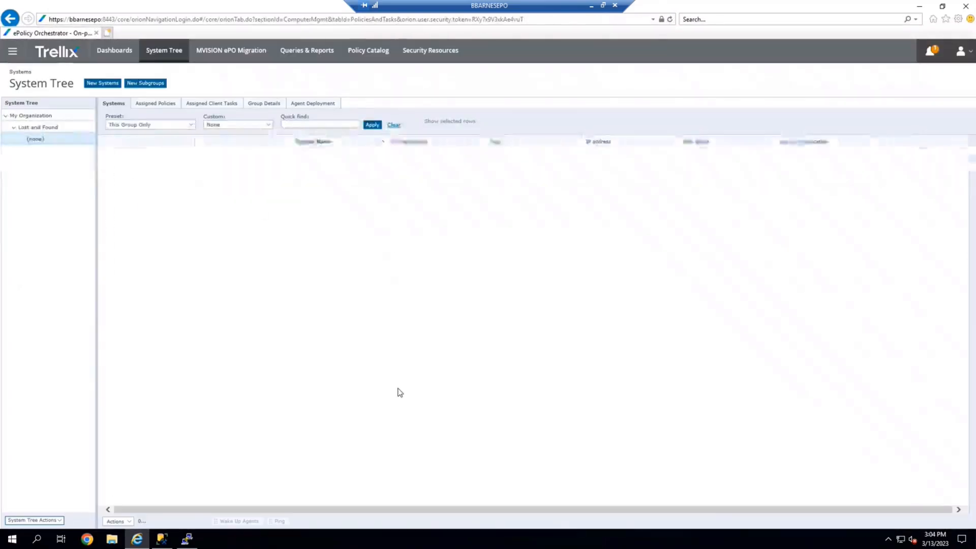
Open the tieserver system's details under My Organization and review its installed products.
left_click(37, 120)
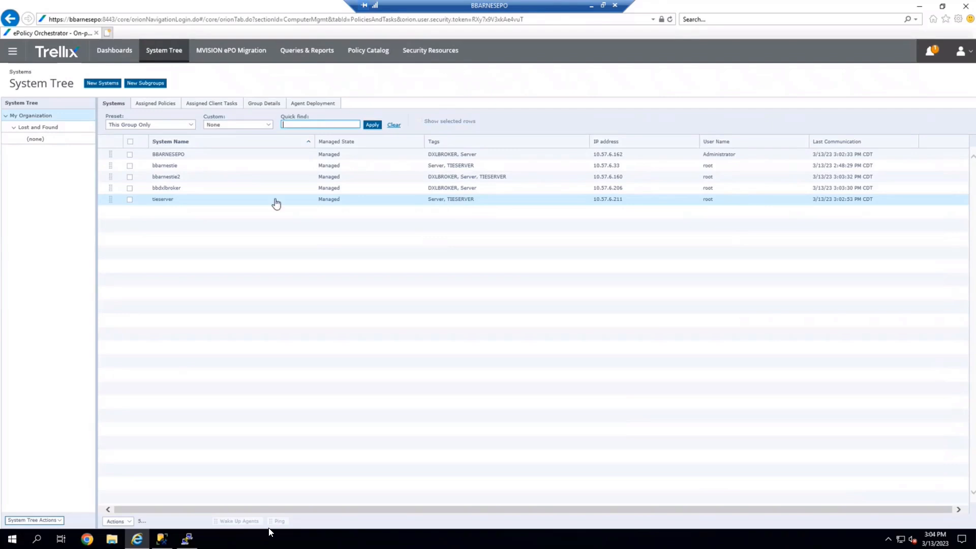
left_click(199, 202)
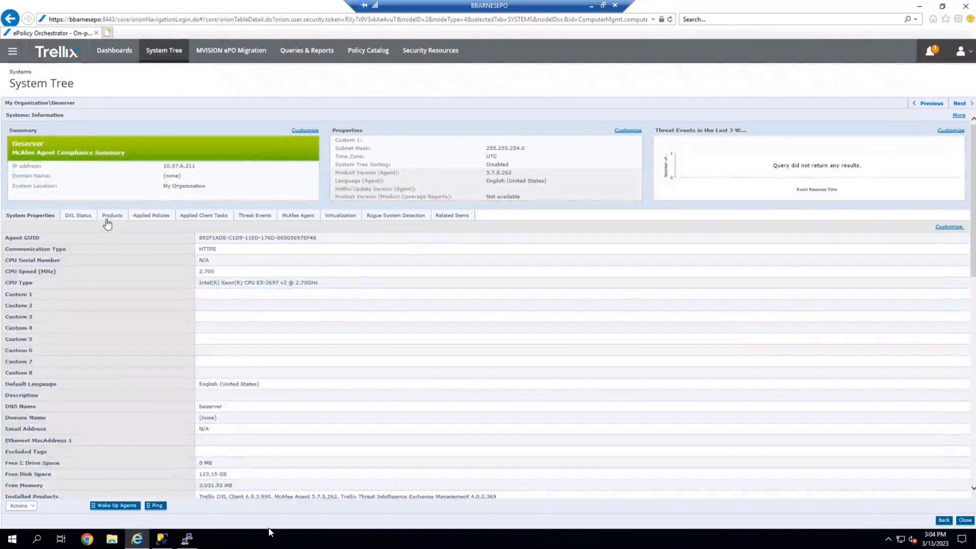
left_click(107, 220)
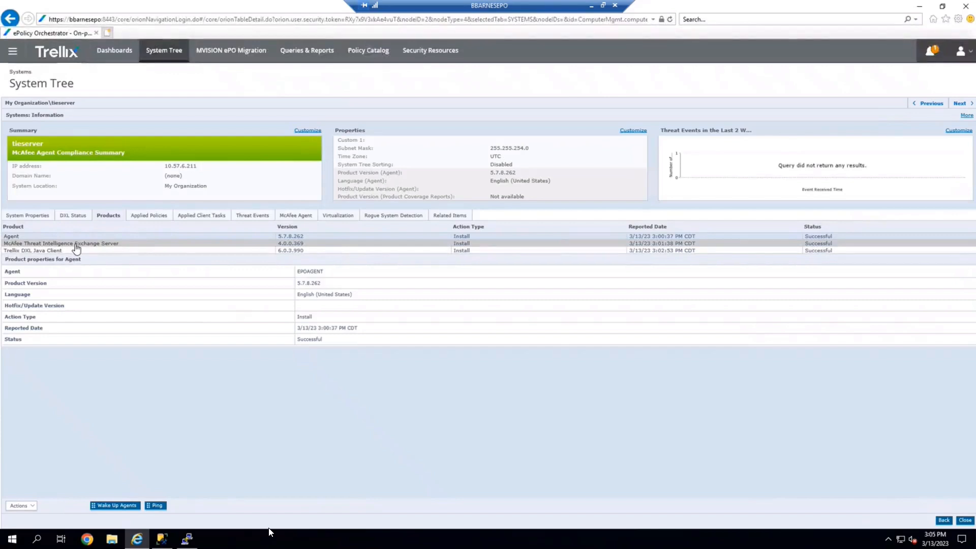
Open Server Tasks and filter the task list for tie, then for manage, selecting the Manage DXL Brokers task.
left_click(12, 59)
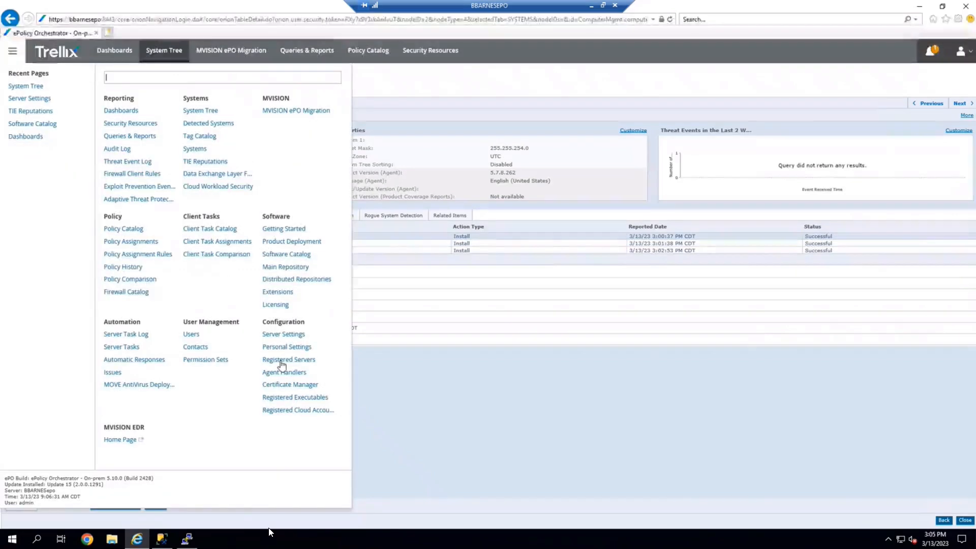
left_click(123, 346)
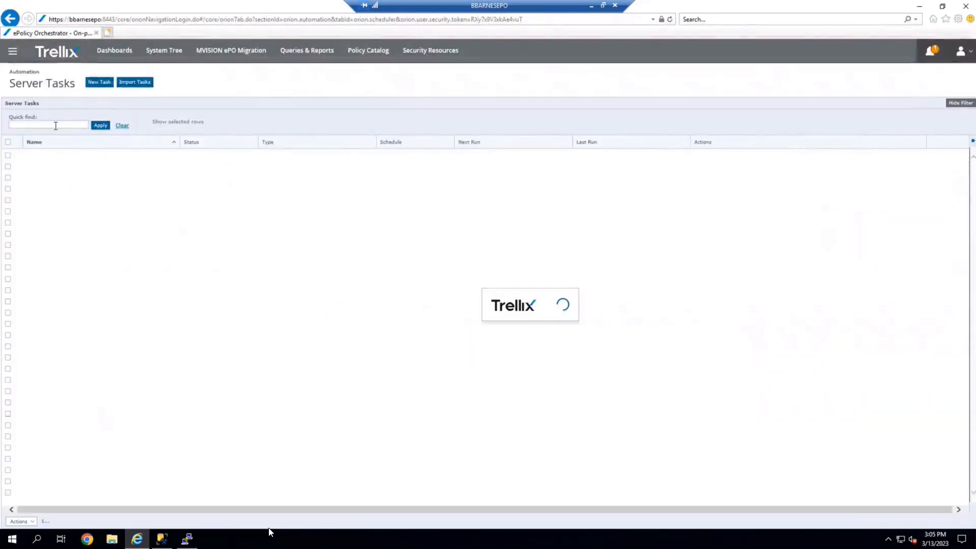
type("tie")
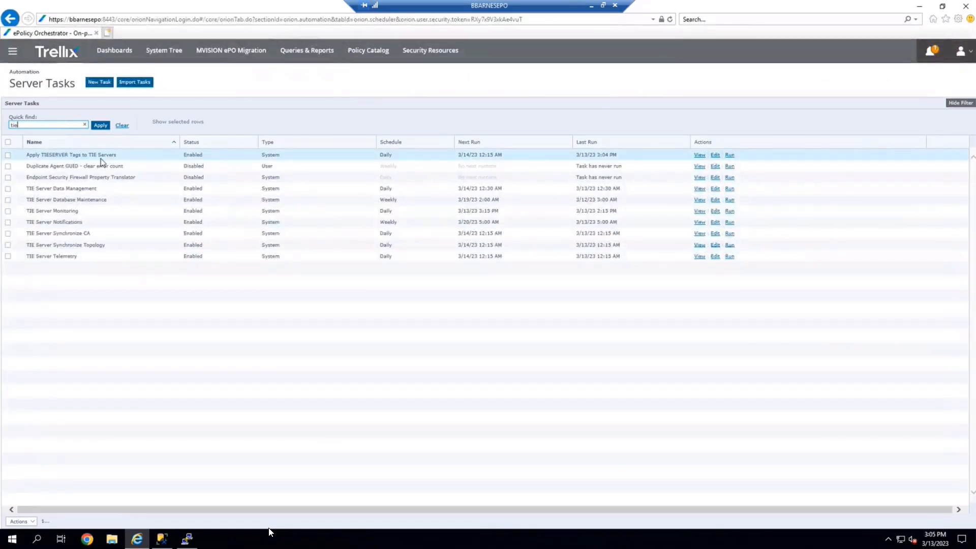
left_click_drag(33, 125, 10, 125)
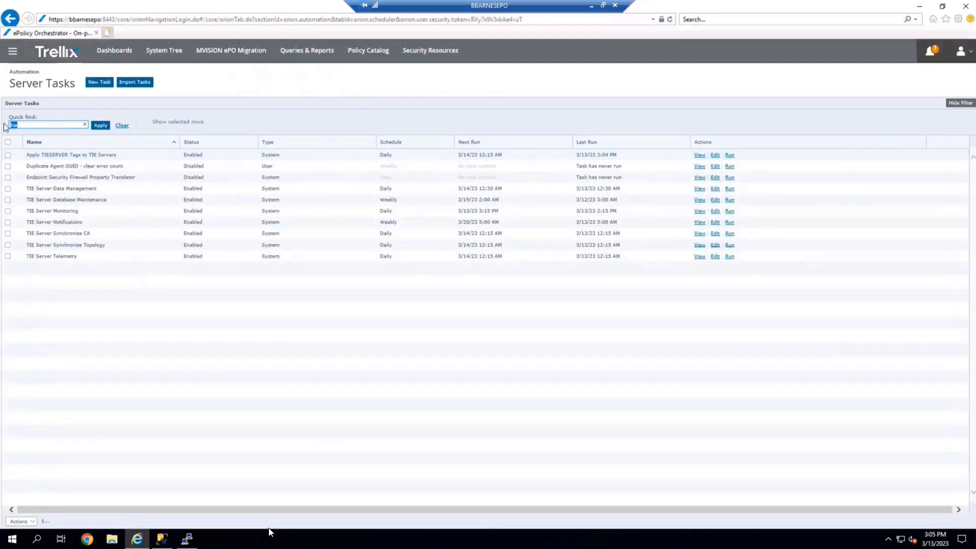
type("manage")
key("Return")
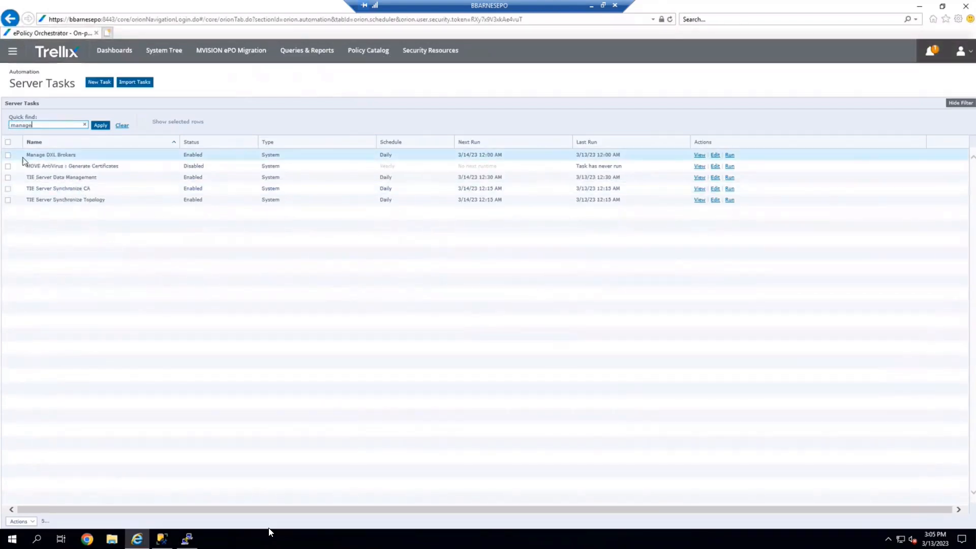
left_click(8, 155)
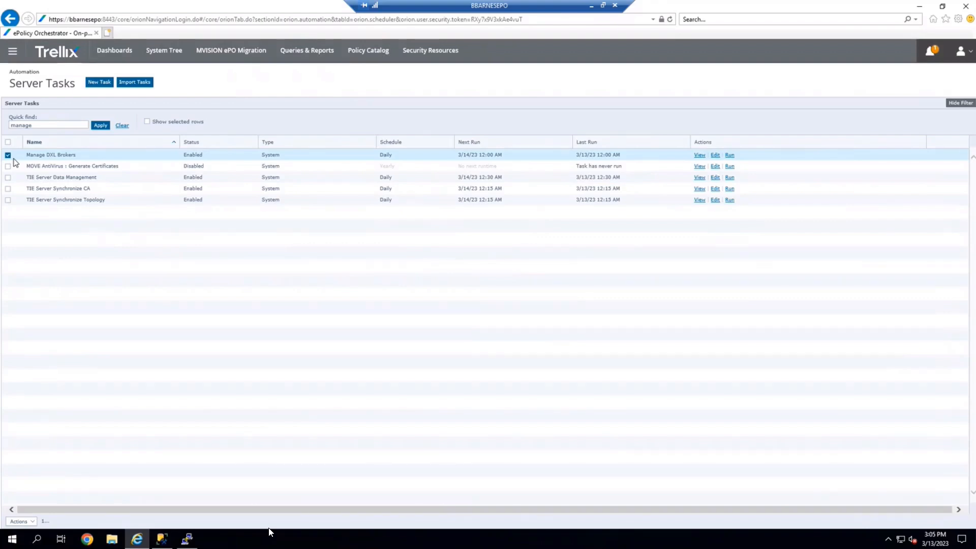
Open TIE Server Topology Management in Server Settings and select the tieserver node.
left_click(168, 55)
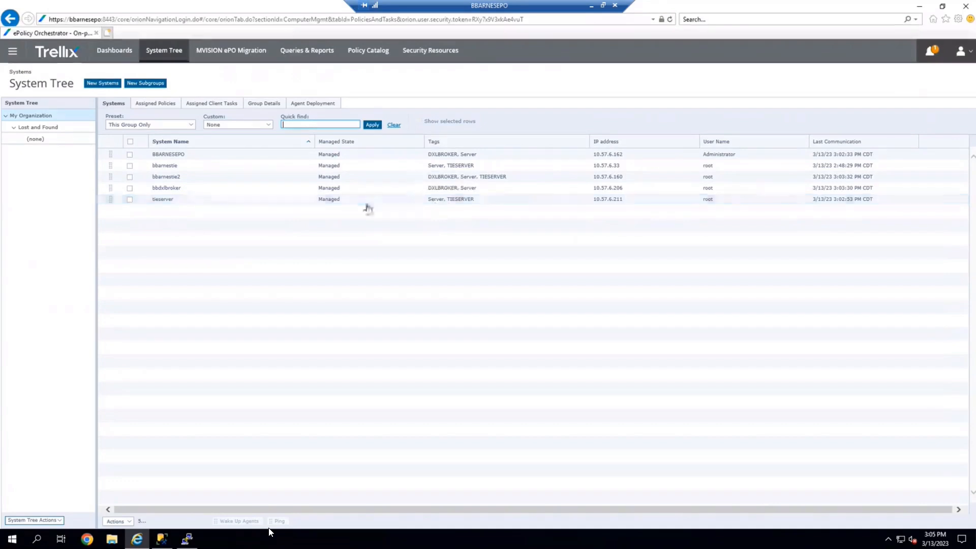
left_click(11, 58)
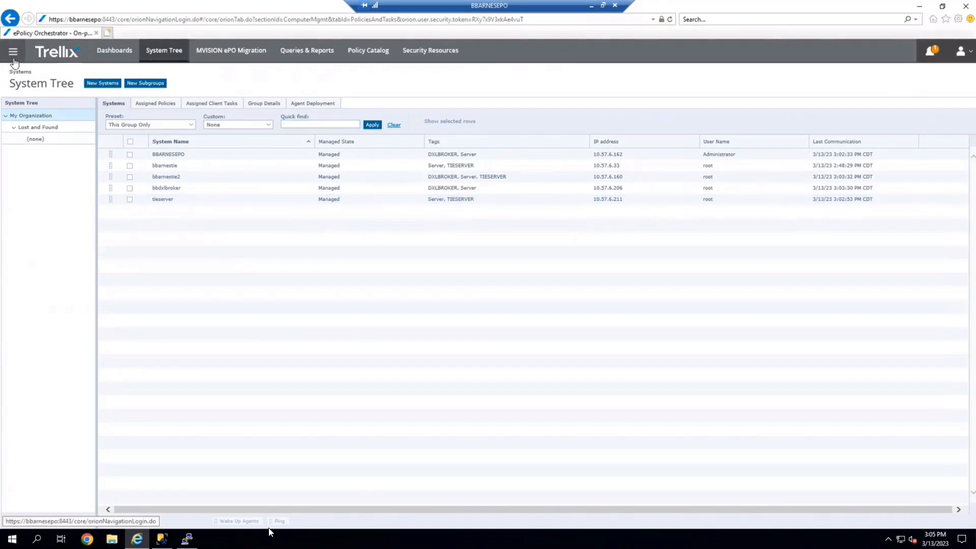
left_click(270, 335)
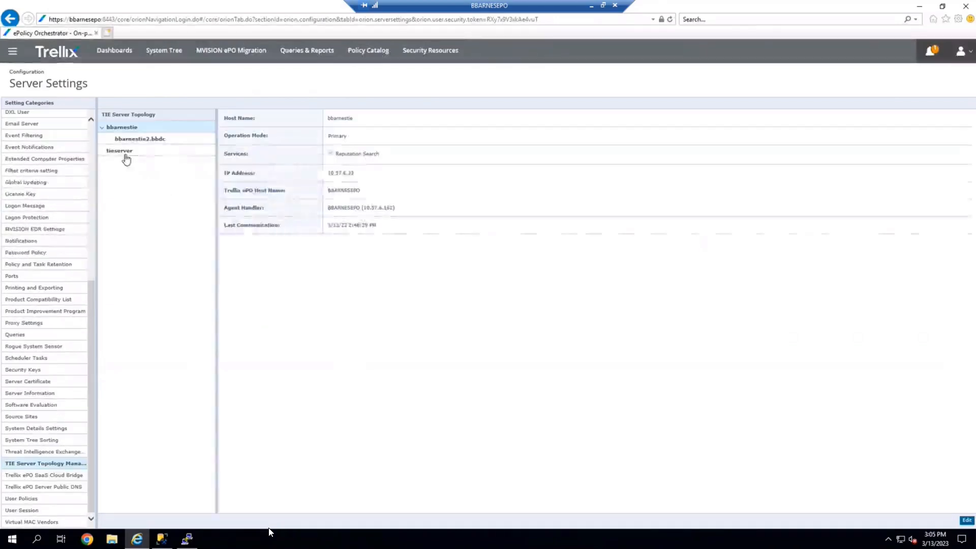
left_click(124, 153)
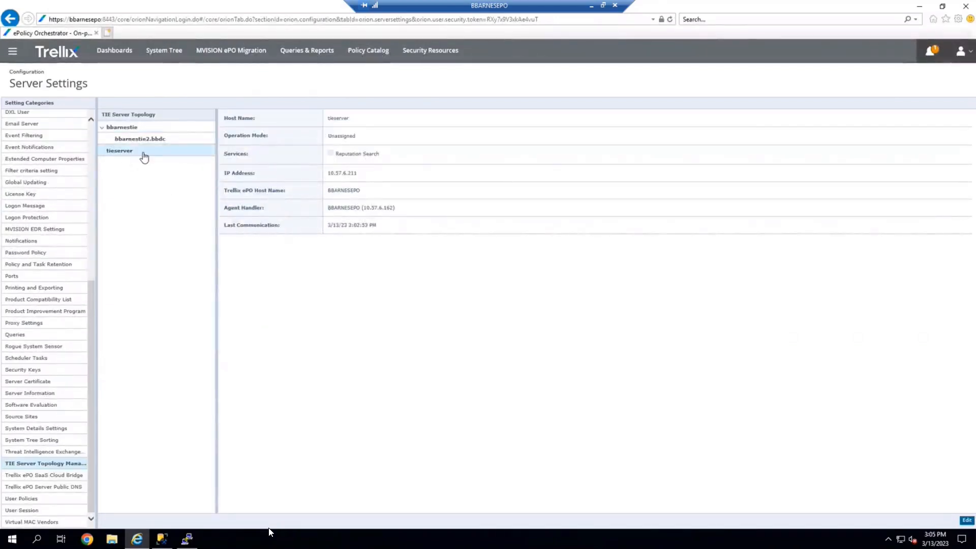
left_click_drag(332, 136, 358, 134)
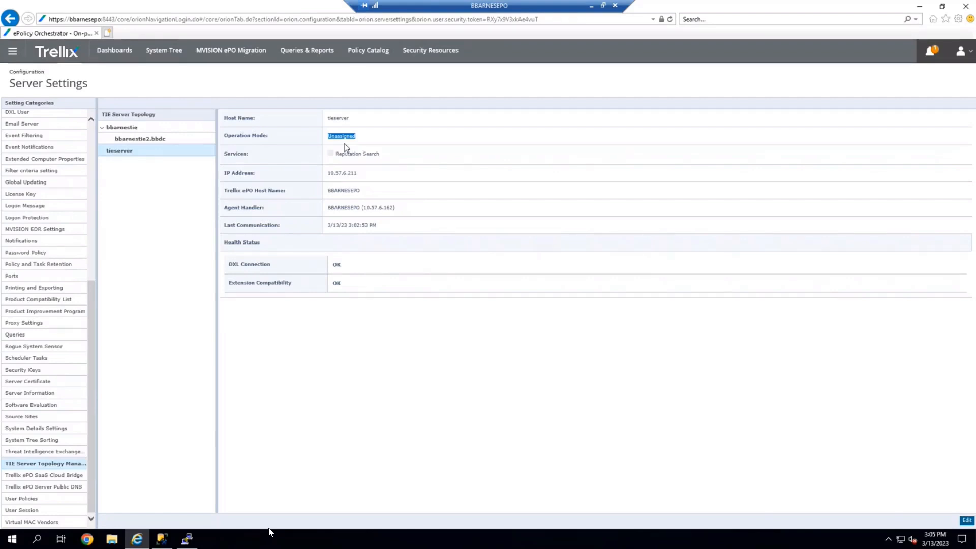
Edit the tieserver topology entry, set its operation mode to Secondary, save, and acknowledge the topology change notice.
left_click(967, 521)
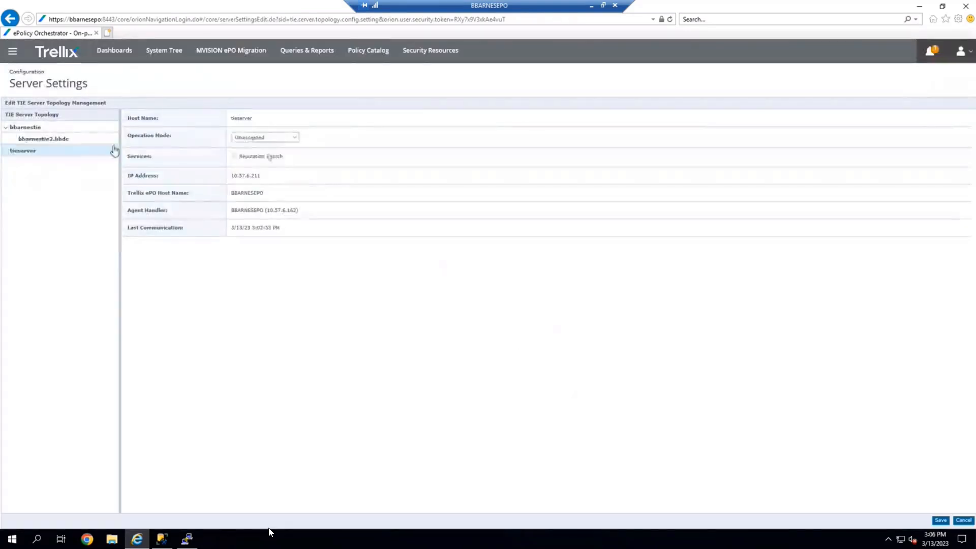
left_click(264, 142)
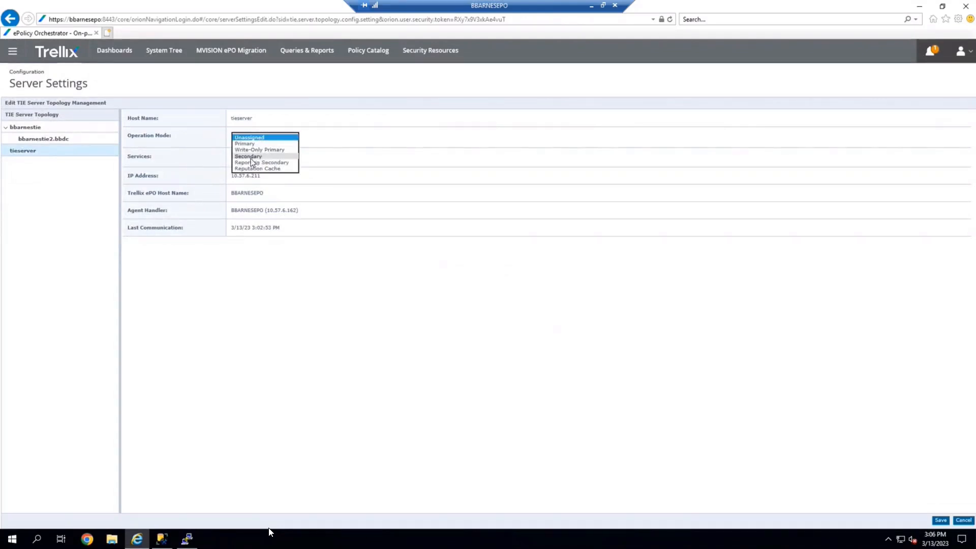
left_click(252, 161)
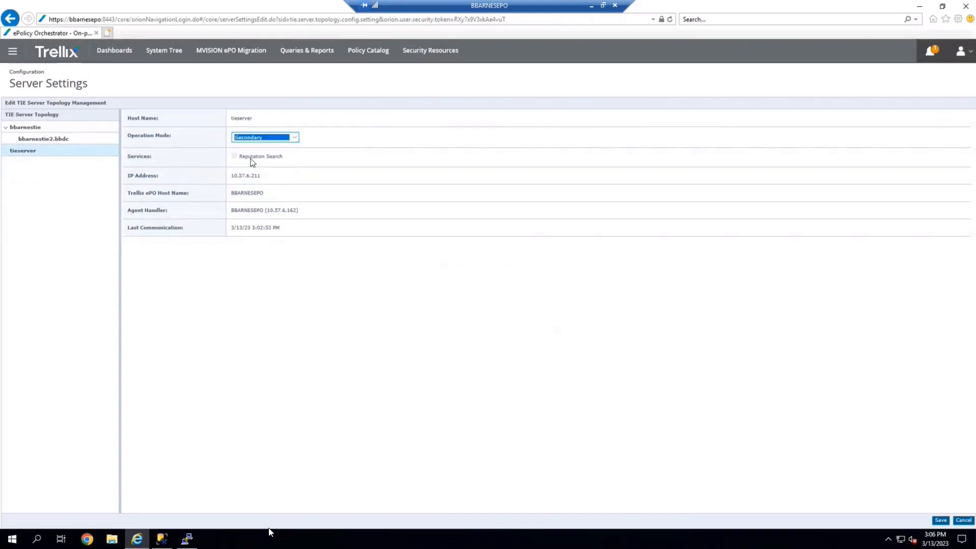
left_click(943, 524)
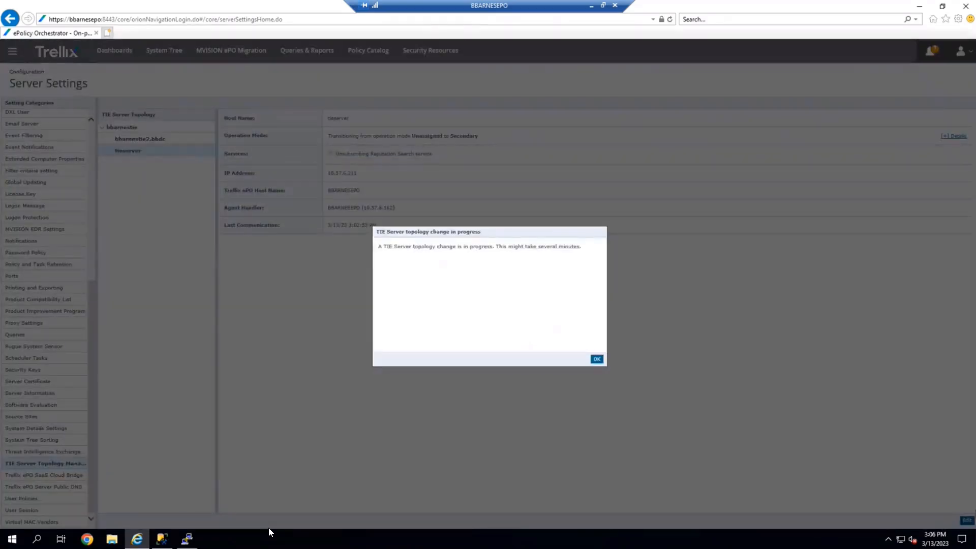
left_click(597, 360)
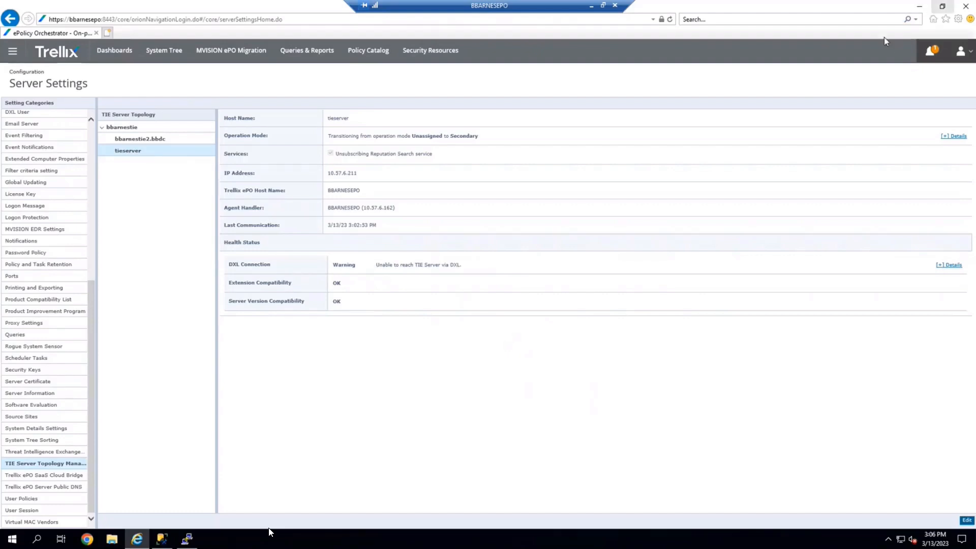
Start a new PuTTY session from the saved tieserver connection.
left_click(197, 537)
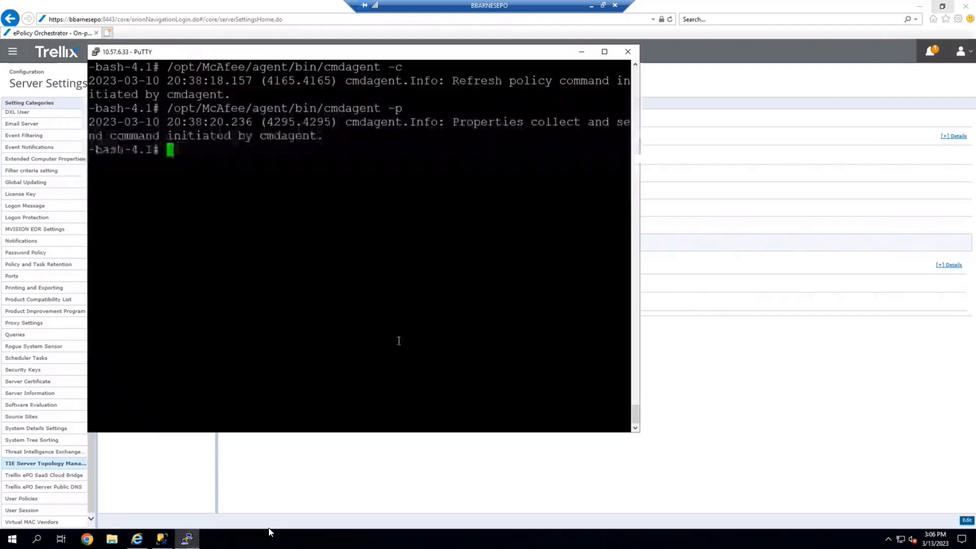
left_click(95, 54)
left_click(130, 165)
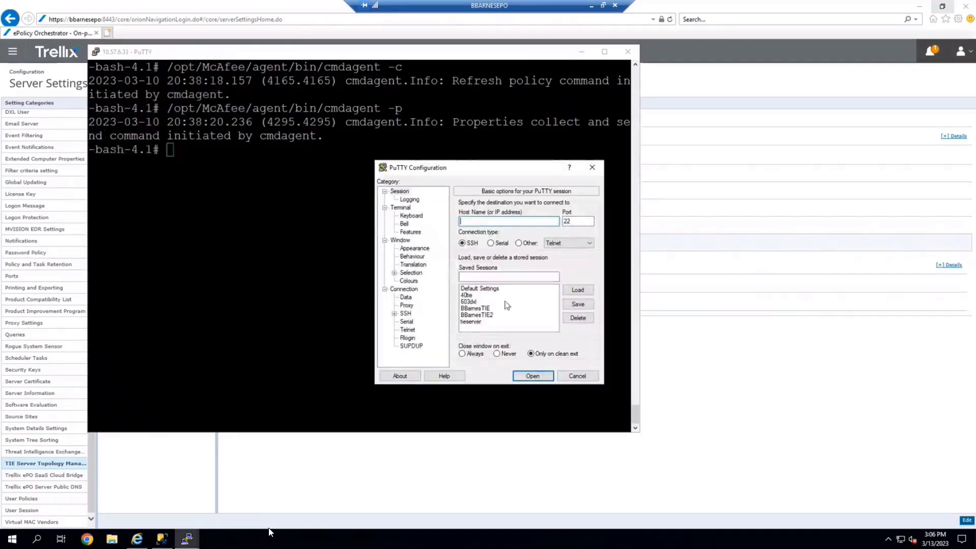
double_click(473, 321)
left_click(258, 282)
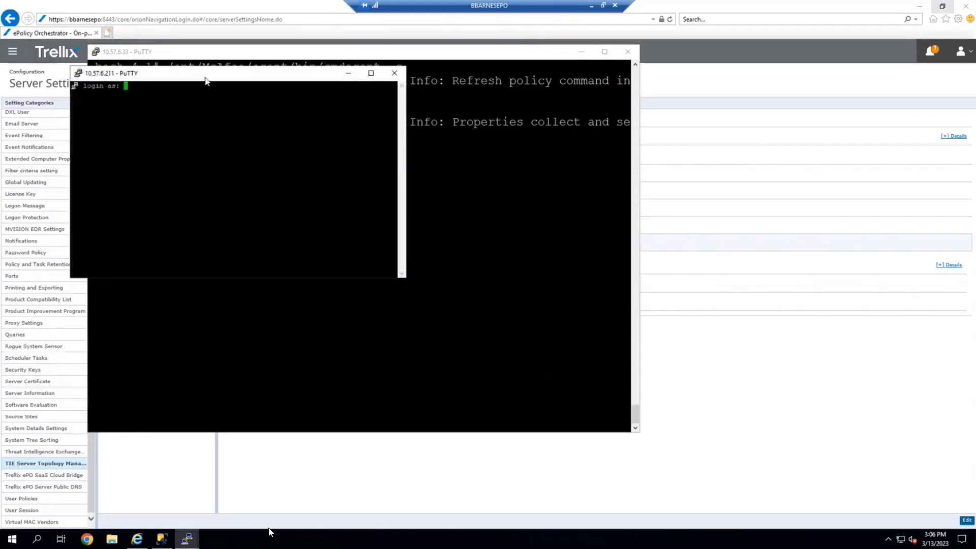
mouse_move(205, 78)
left_mouse_down()
mouse_move(227, 71)
mouse_move(209, 67)
mouse_move(212, 75)
left_mouse_up()
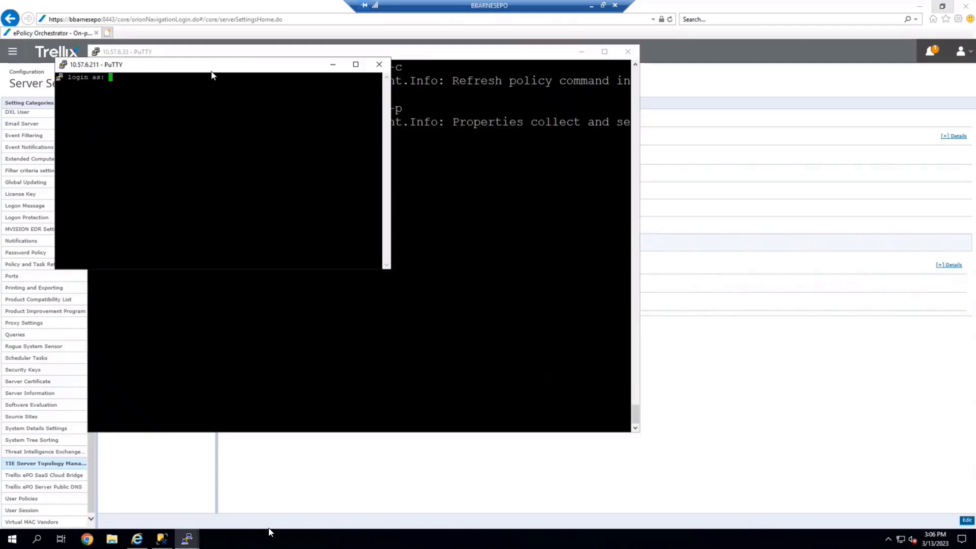
Log in to tieserver as admin with the account password, then switch to root with su and the root password.
type("admin")
key("Return")
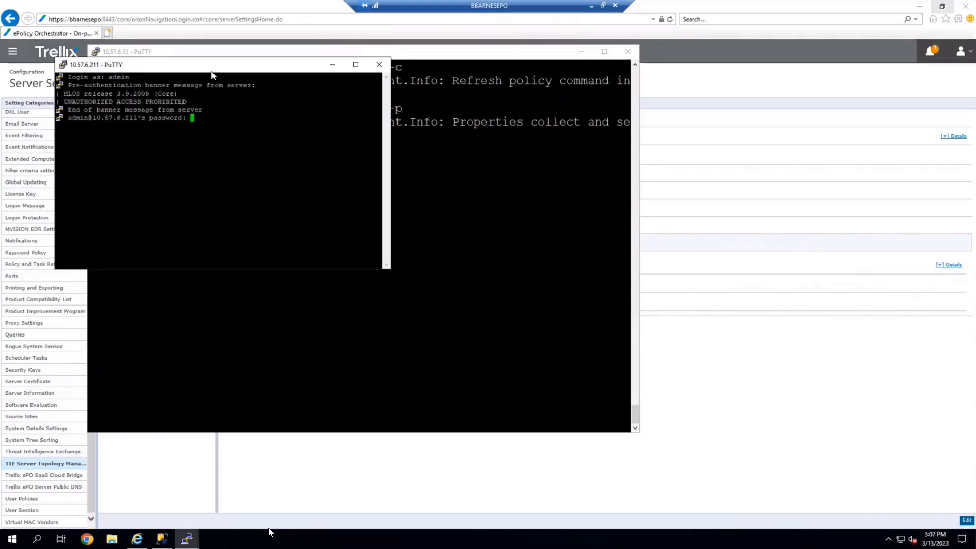
key("Return")
type("su")
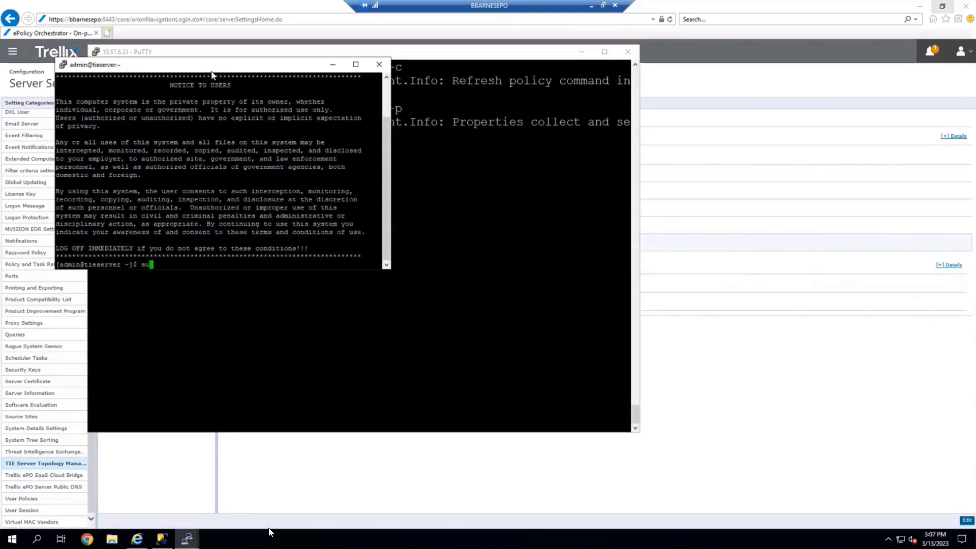
key("Return")
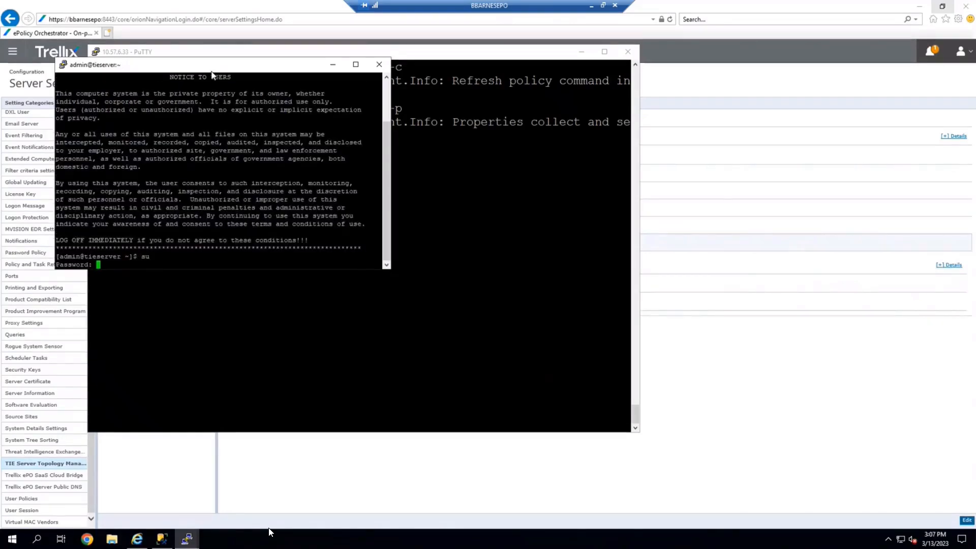
key("Return")
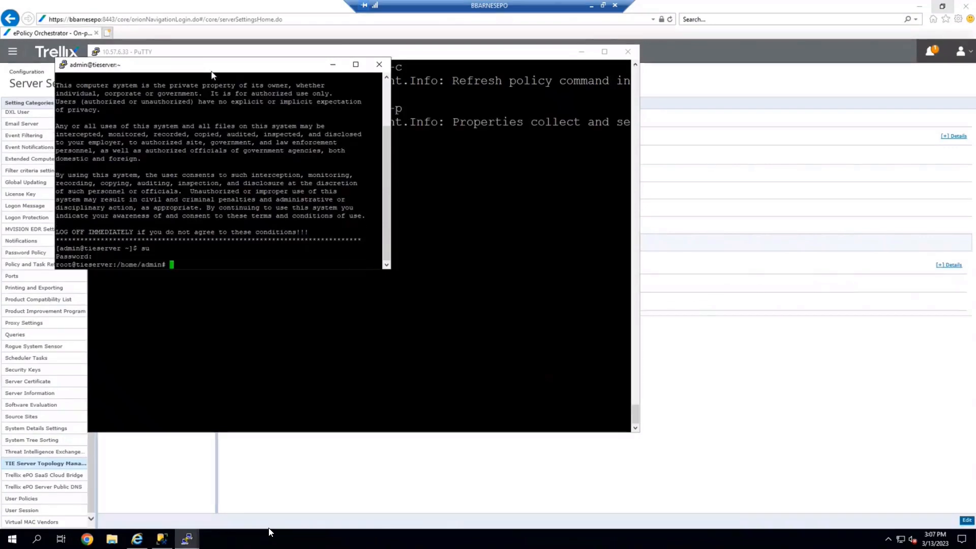
Change the session's terminal font to Courier New at size 16 and apply it.
left_click(63, 65)
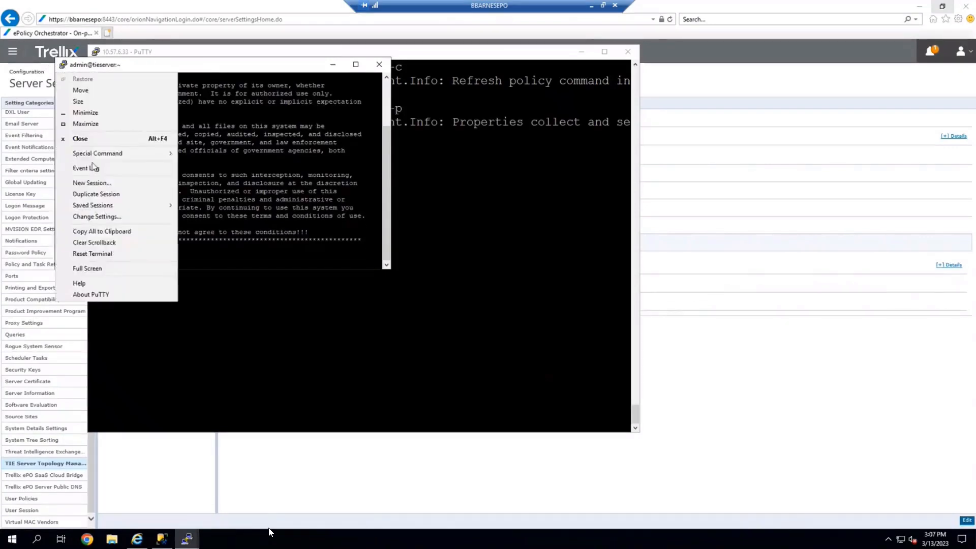
left_click(107, 217)
left_click(415, 248)
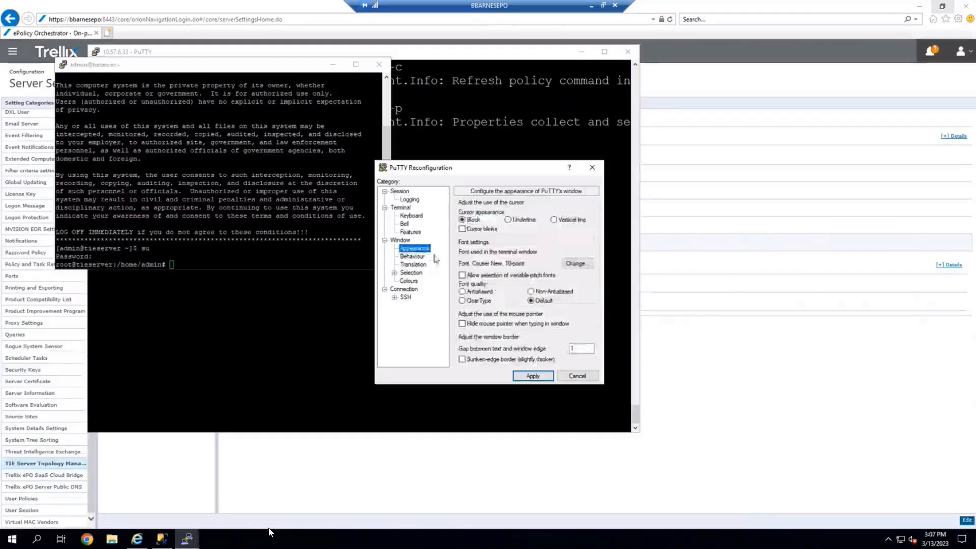
left_click(578, 263)
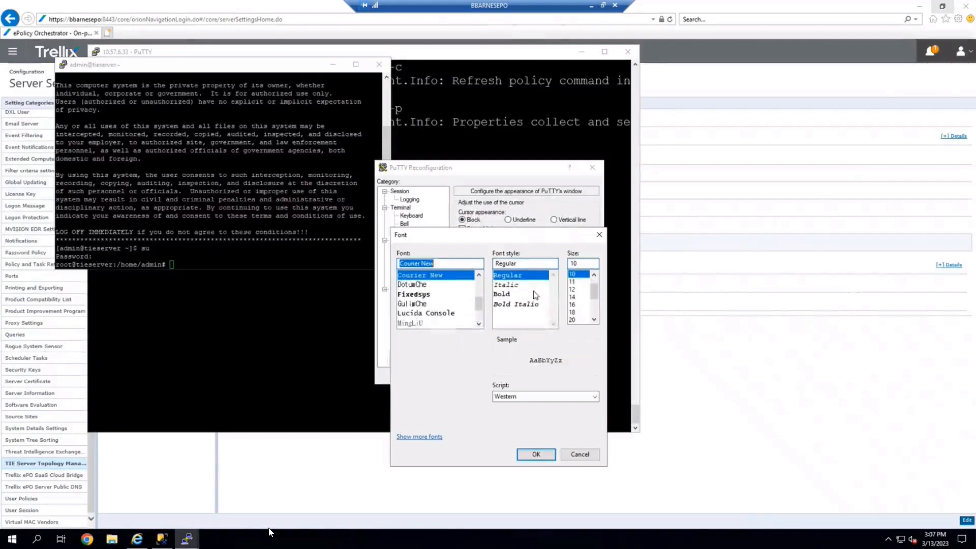
left_click(574, 305)
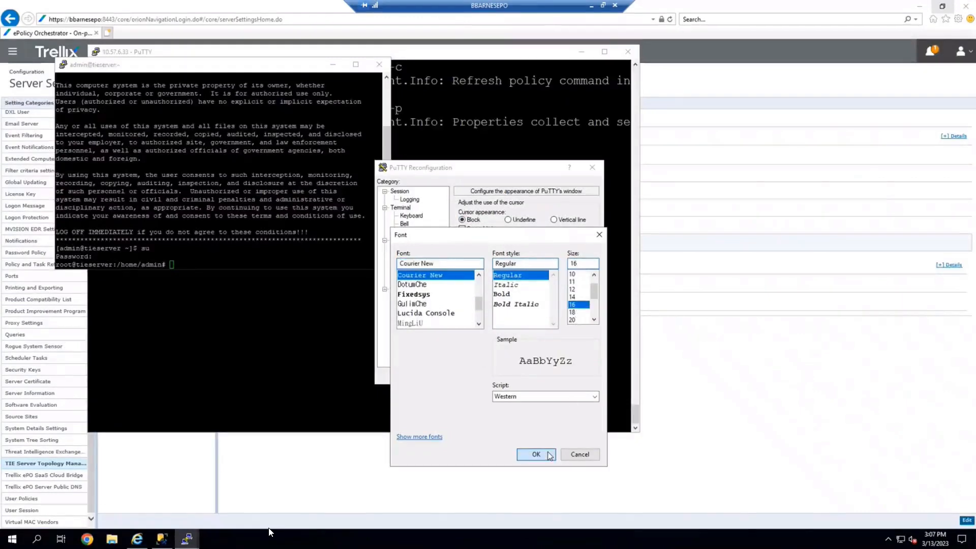
left_click(550, 455)
left_click(532, 376)
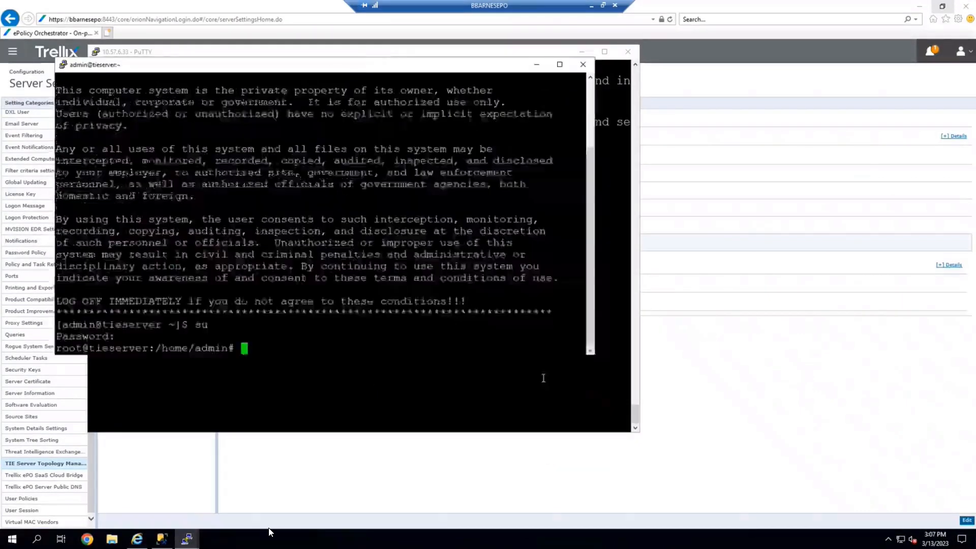
Clear the terminal screen and reposition the session window.
type("clear")
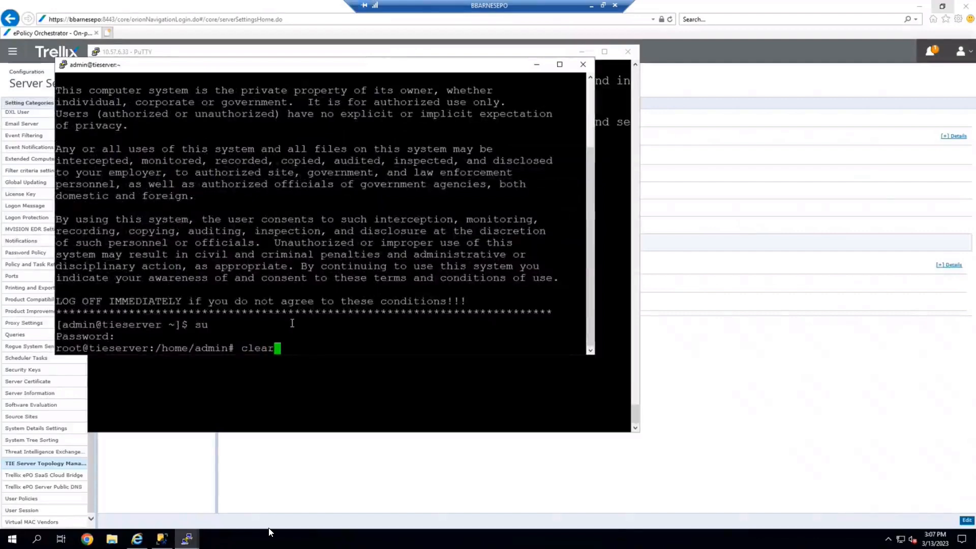
key("Return")
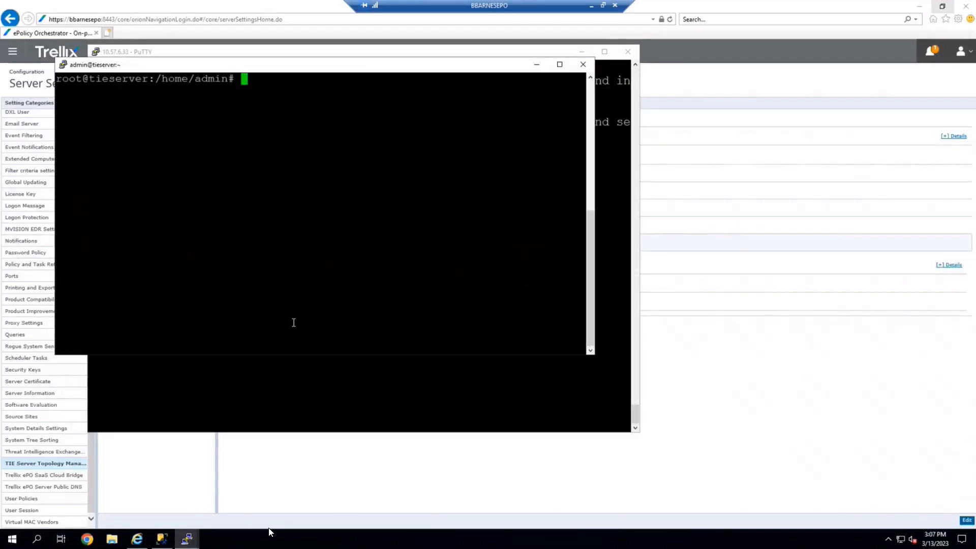
left_click_drag(293, 72, 349, 112)
left_click(581, 52)
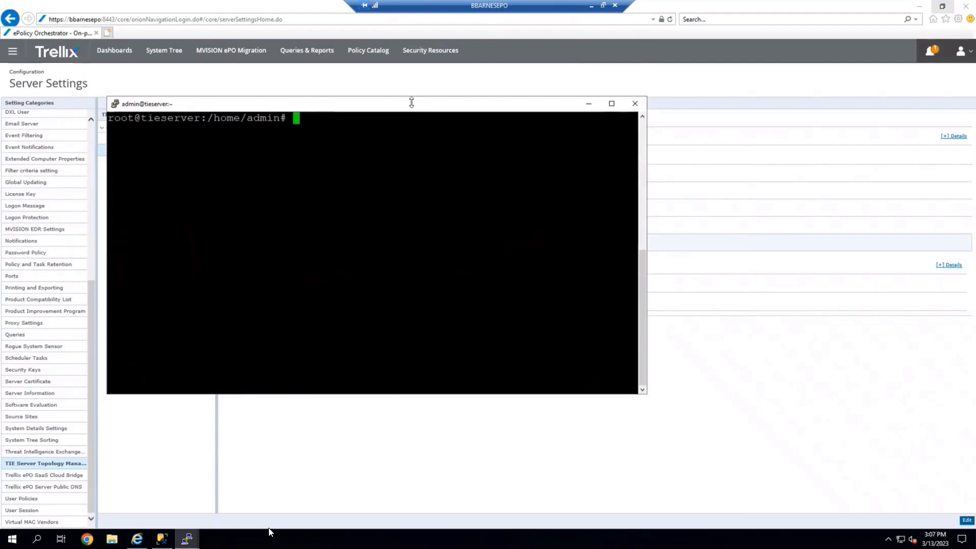
left_click_drag(412, 102, 561, 95)
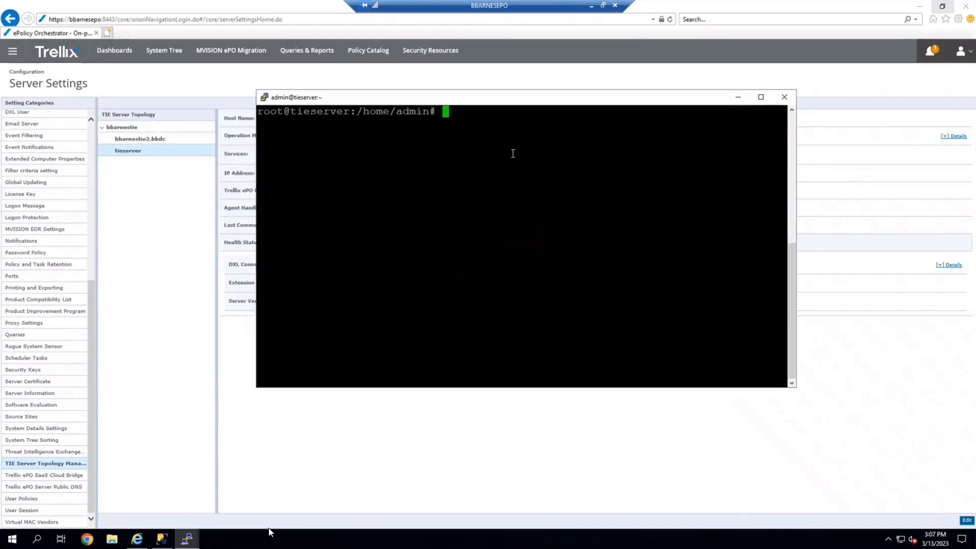
Follow the reconfiguration log with tail -F /tmp/reconfig-tie.log.
type("tail -F /tmp/reconfig")
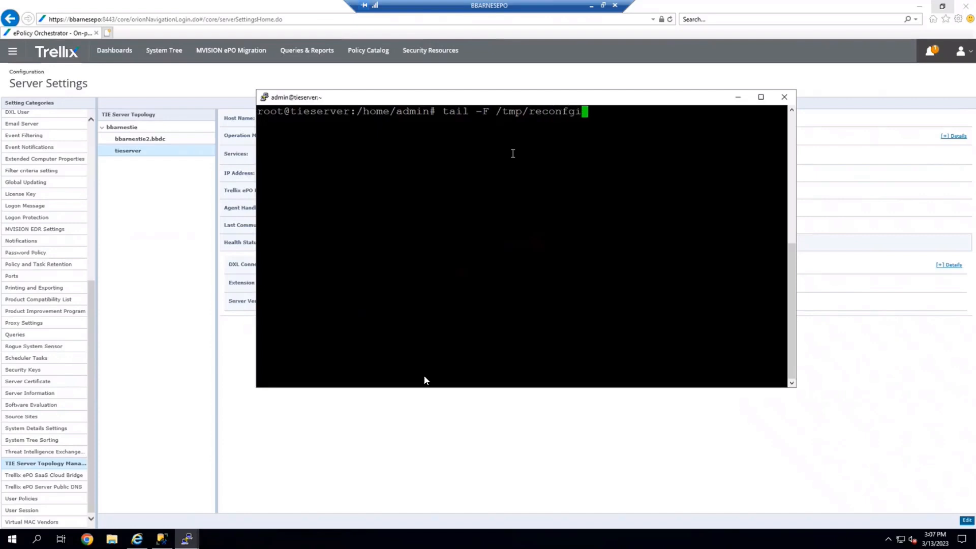
type("-tie.com")
key("BackSpace")
key("BackSpace")
key("BackSpace")
type("log")
key("Return")
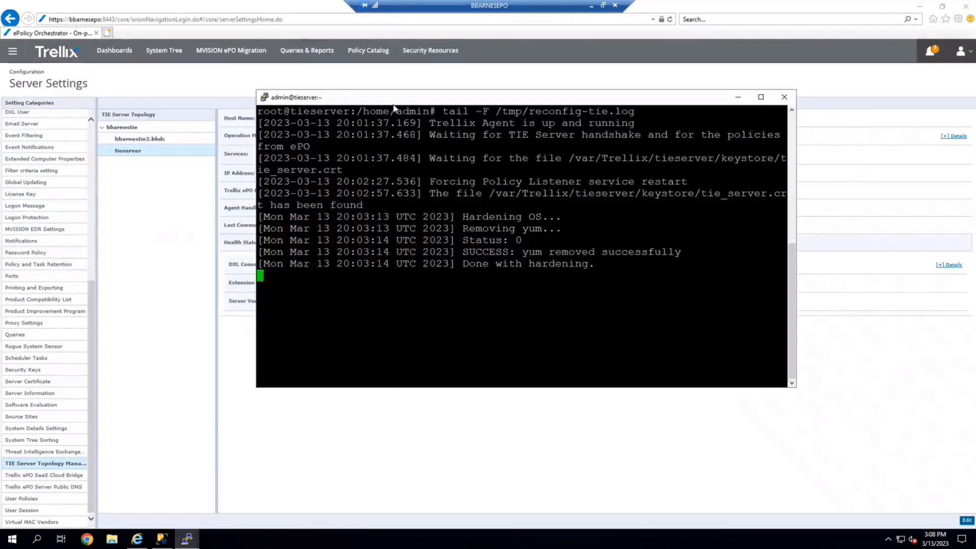
Select the tieserver system in the System Tree and send it an agent wake-up call.
left_click_drag(384, 98, 368, 218)
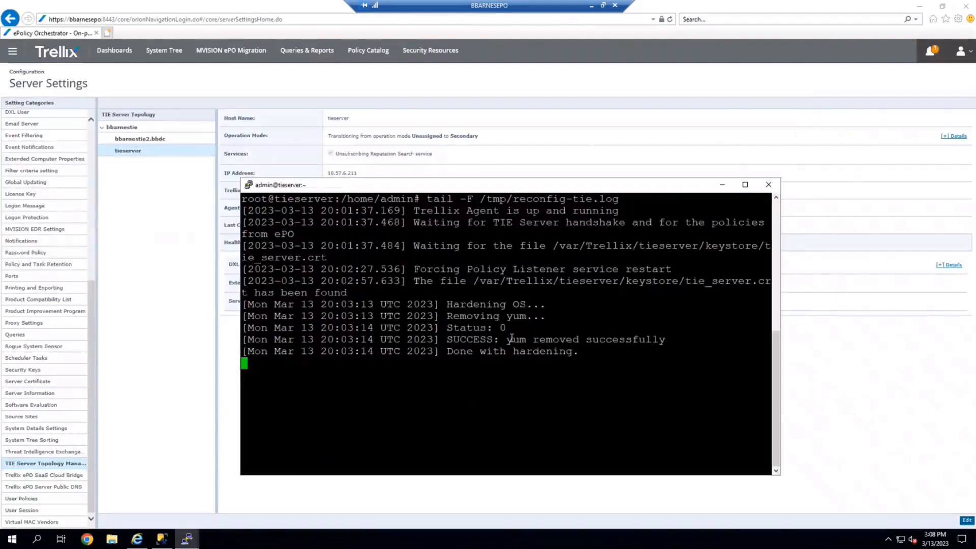
left_click(181, 74)
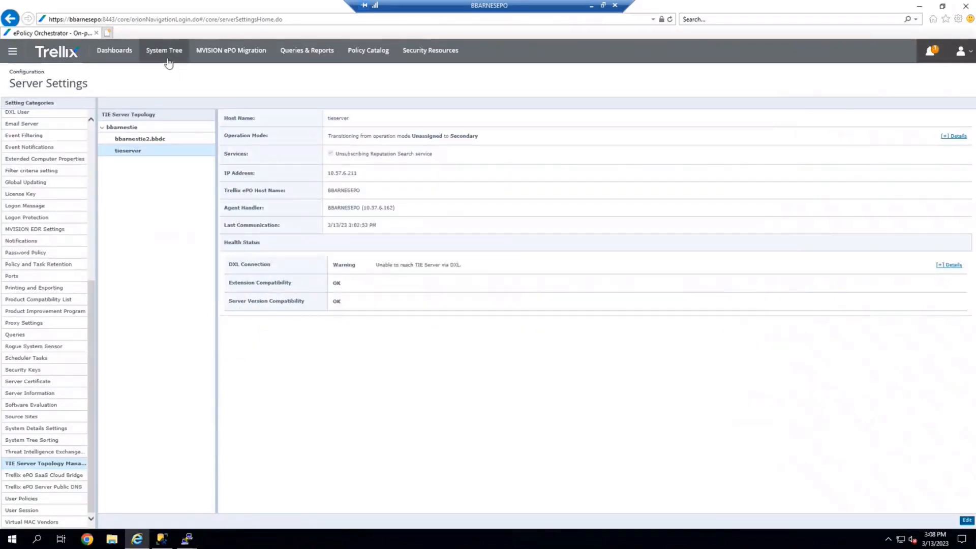
left_click(163, 50)
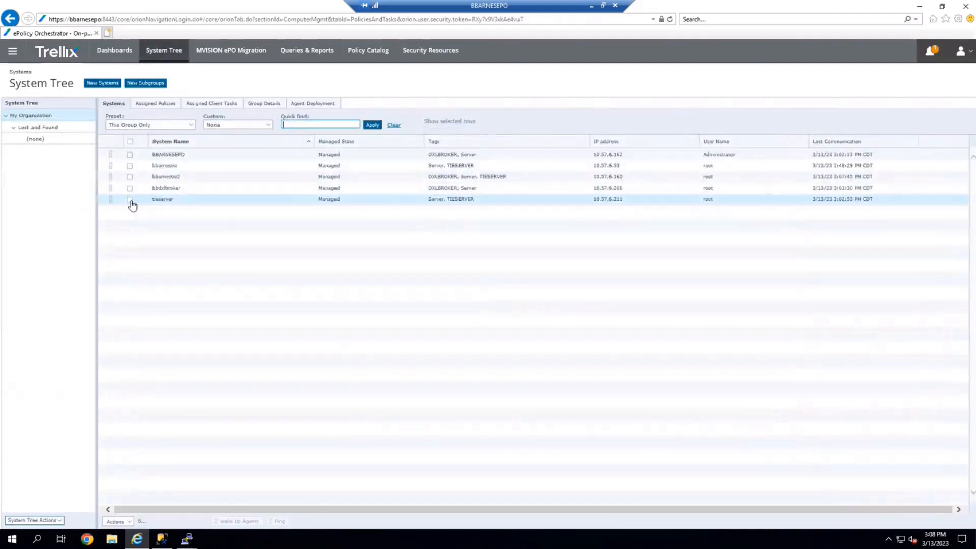
left_click(129, 199)
left_click(238, 522)
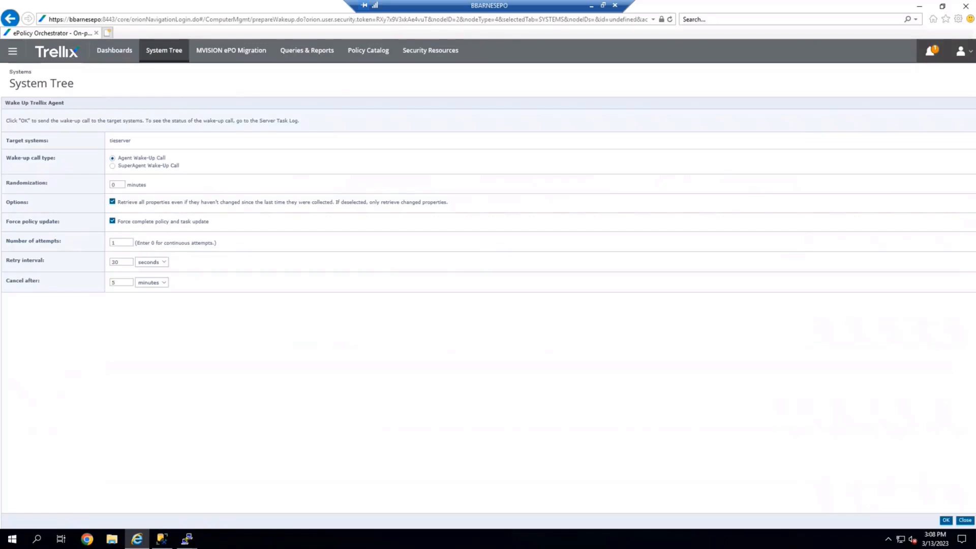
left_click(946, 520)
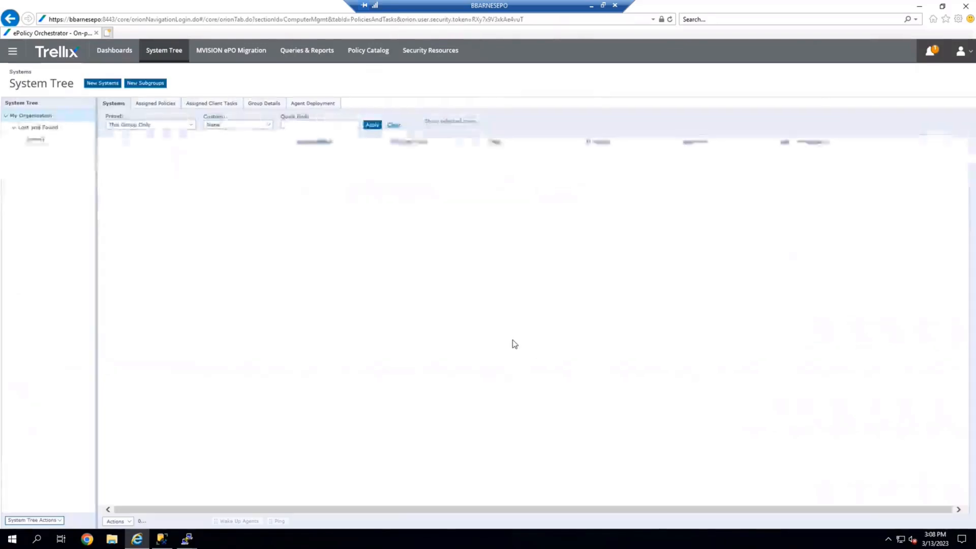
mouse_move(187, 539)
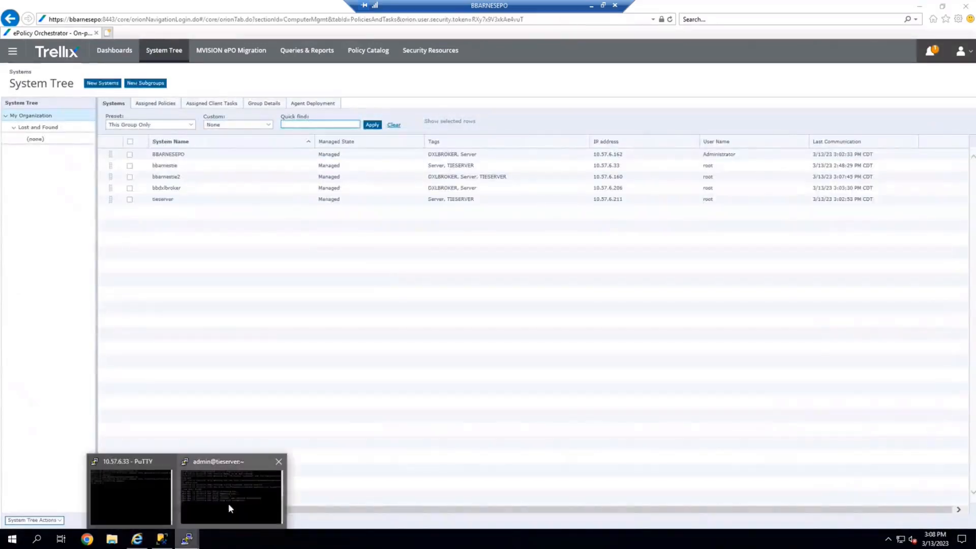
Select the bbarnestie system and send it an agent wake-up call with a forced complete policy and task update.
left_click(227, 499)
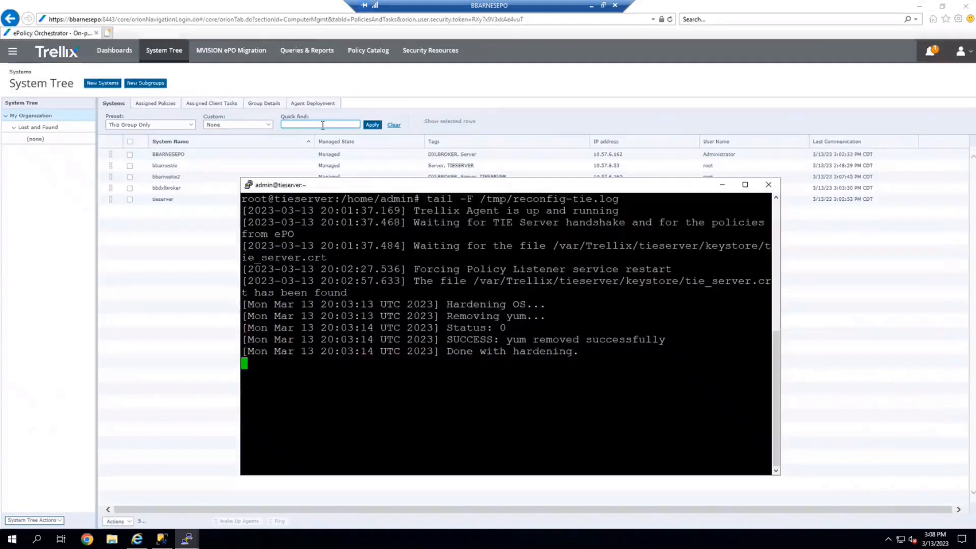
left_click(139, 213)
left_click(130, 165)
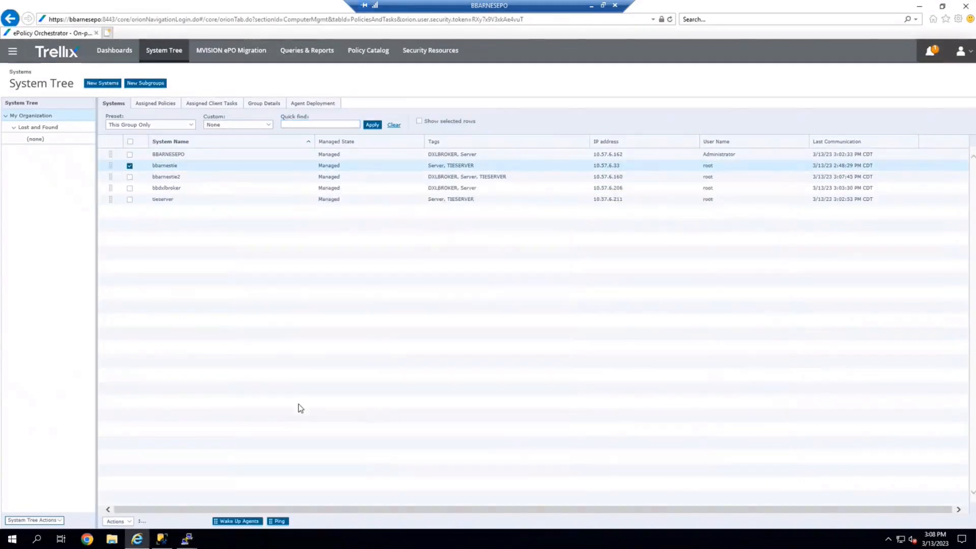
left_click(237, 521)
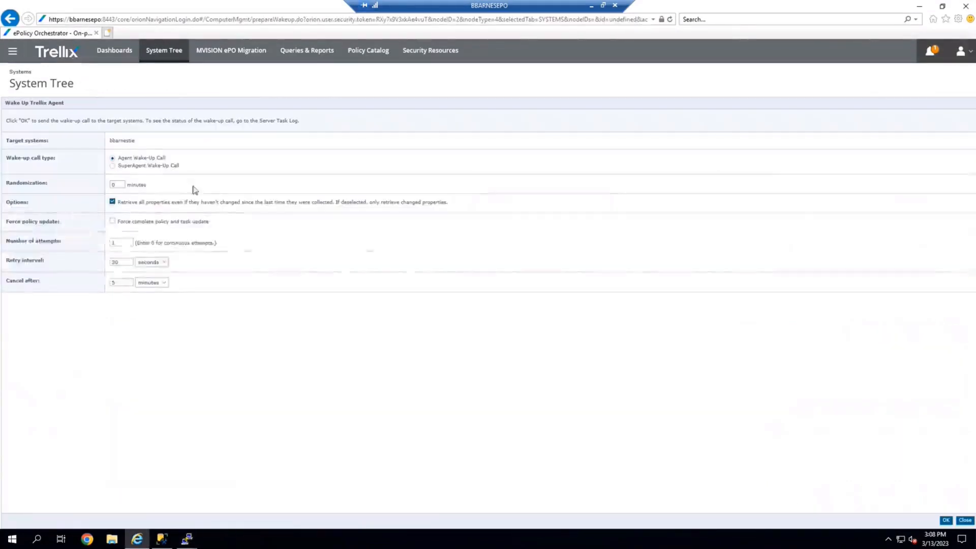
left_click(112, 222)
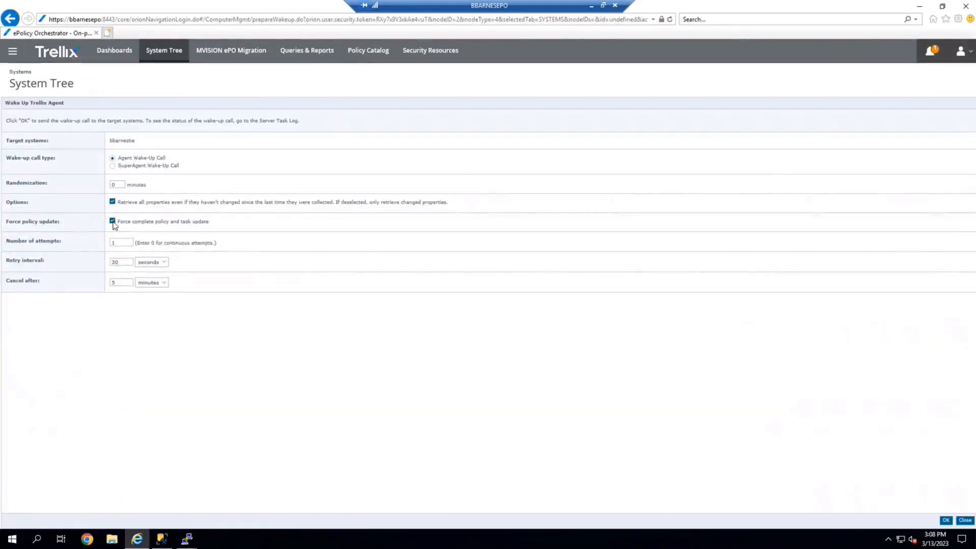
left_click(946, 520)
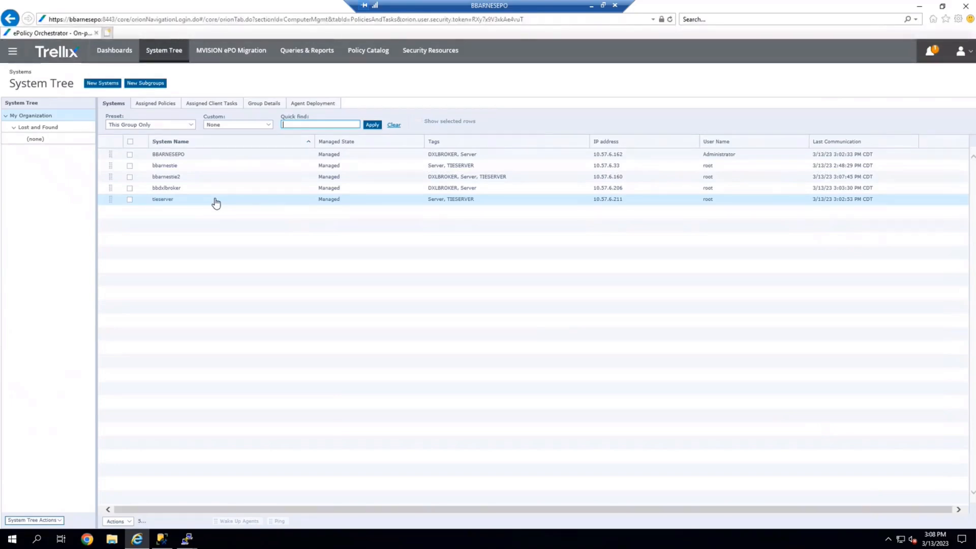
Bring the tieserver session forward and scroll through the reconfiguration log output.
left_click(193, 542)
left_click(216, 491)
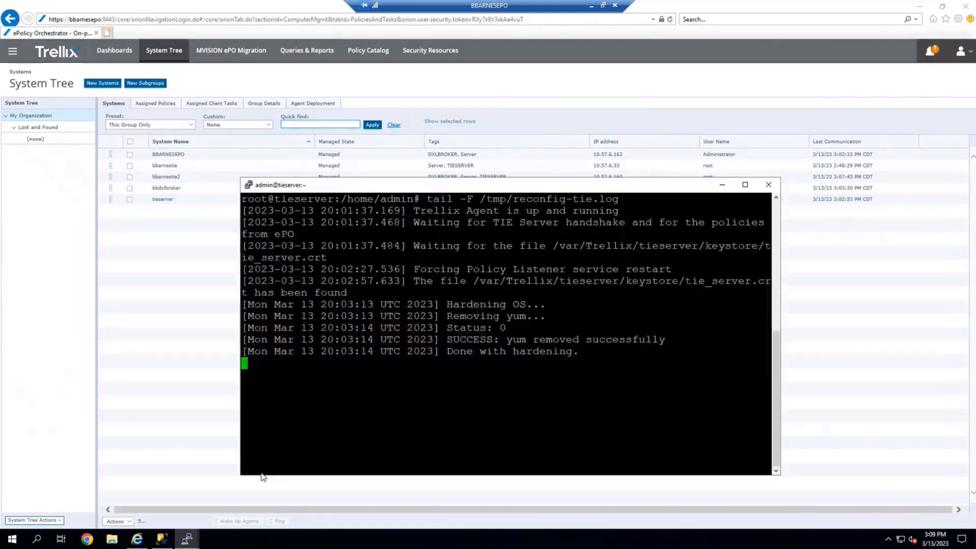
left_click_drag(462, 184, 406, 111)
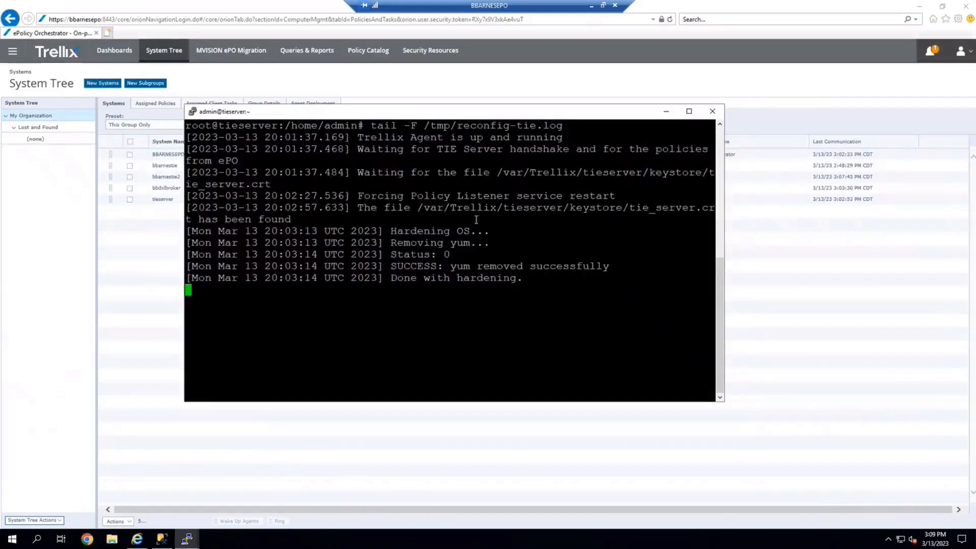
left_click_drag(363, 118, 351, 120)
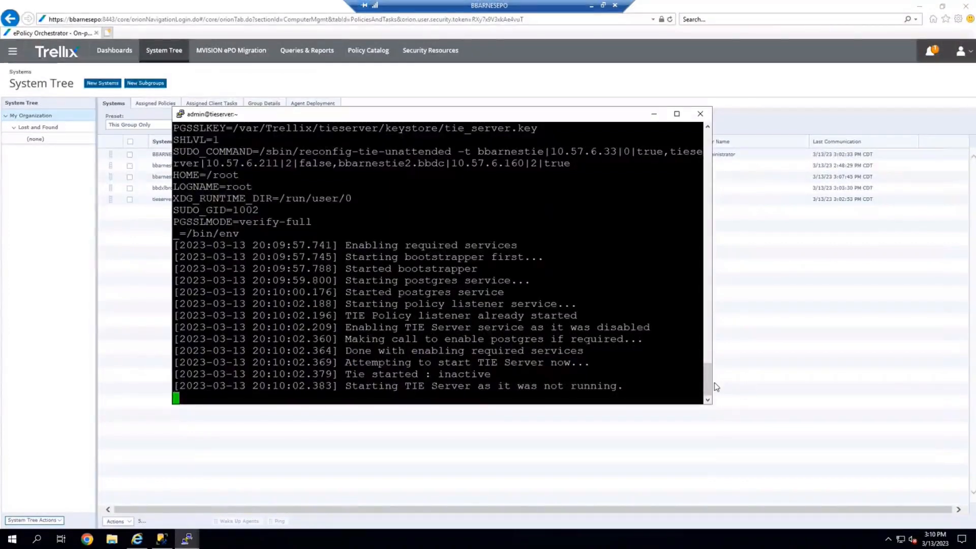
left_click_drag(708, 377, 702, 263)
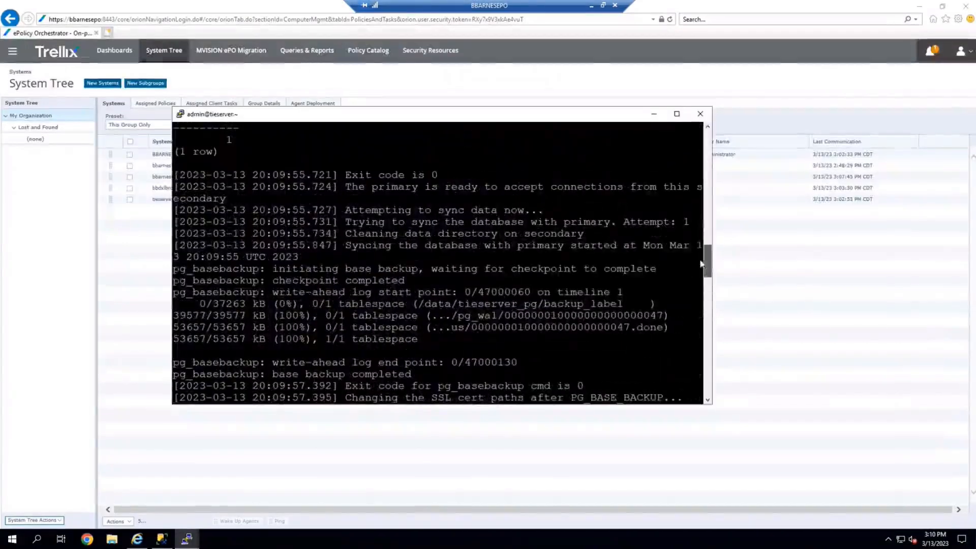
left_click_drag(426, 341, 185, 304)
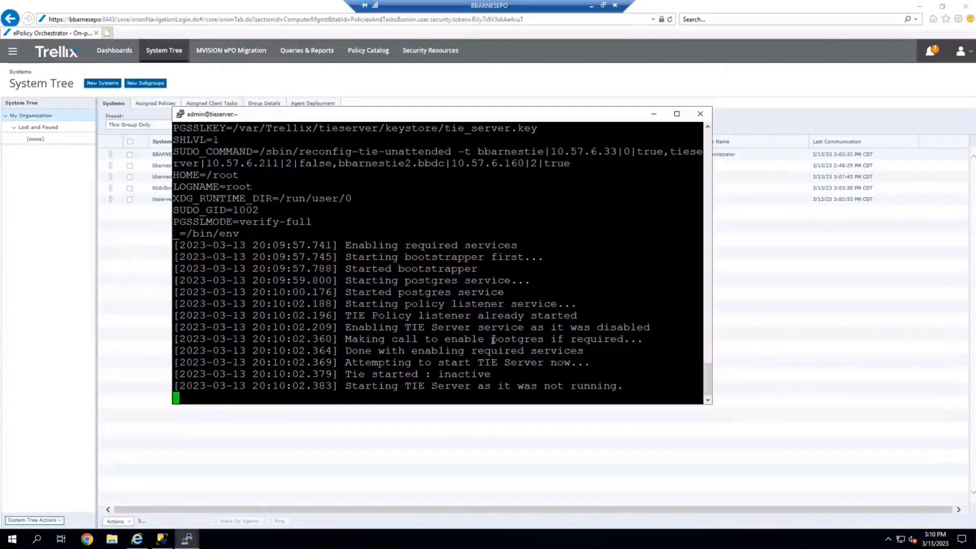
Examine the log entries for the secondary reconfiguration, primary contact and database sync with the primary.
scroll(489, 340, "up", 10)
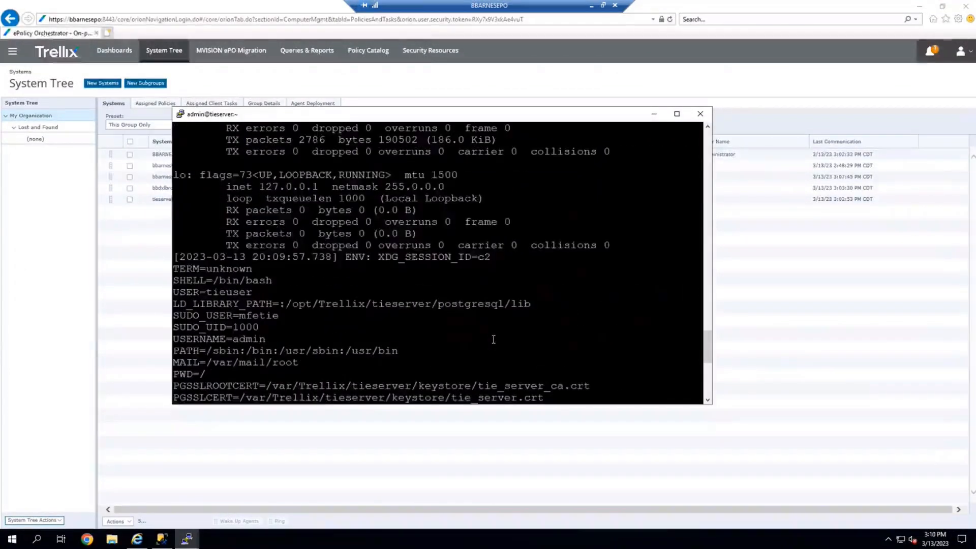
scroll(493, 340, "down", 2)
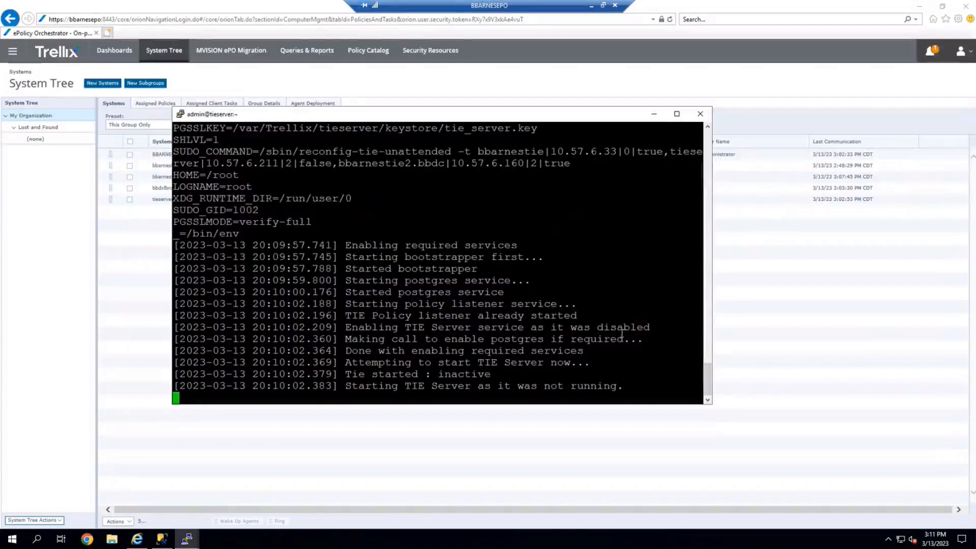
scroll(620, 337, "up", 4)
scroll(620, 337, "up", 6)
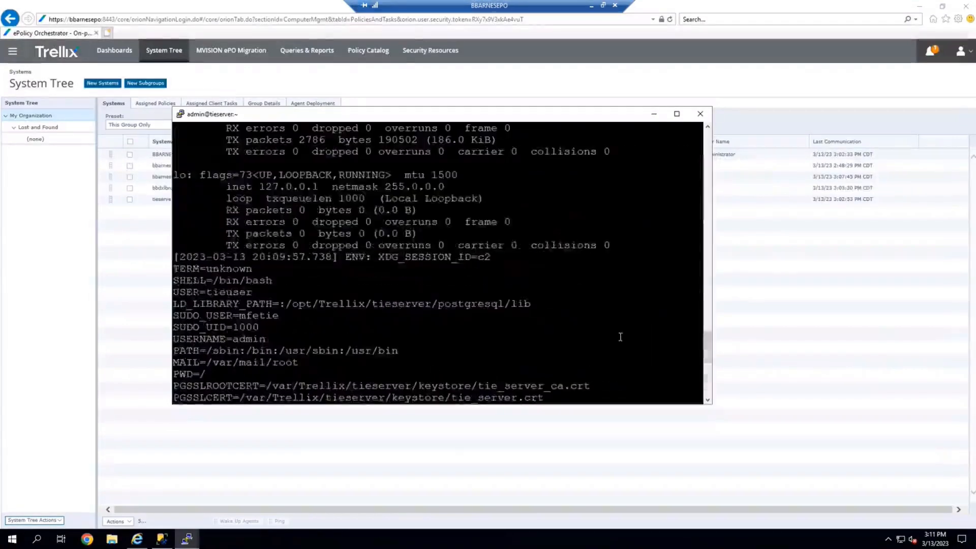
scroll(620, 337, "down", 10)
scroll(621, 337, "up", 4)
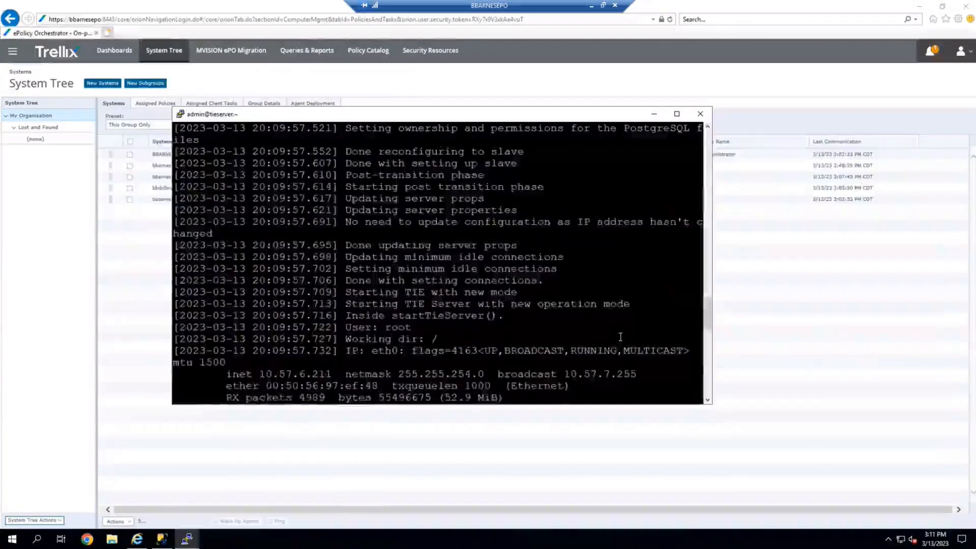
scroll(620, 337, "up", 12)
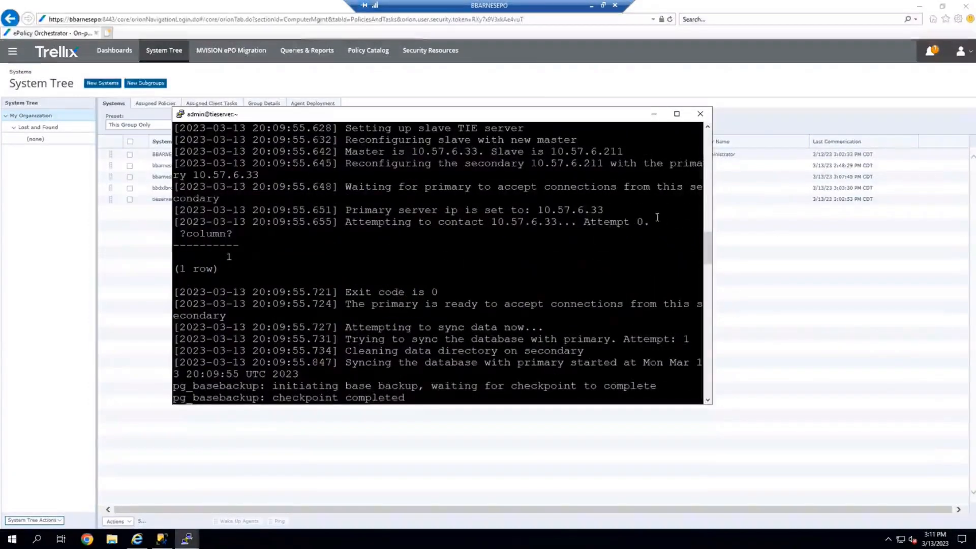
left_click_drag(657, 222, 163, 151)
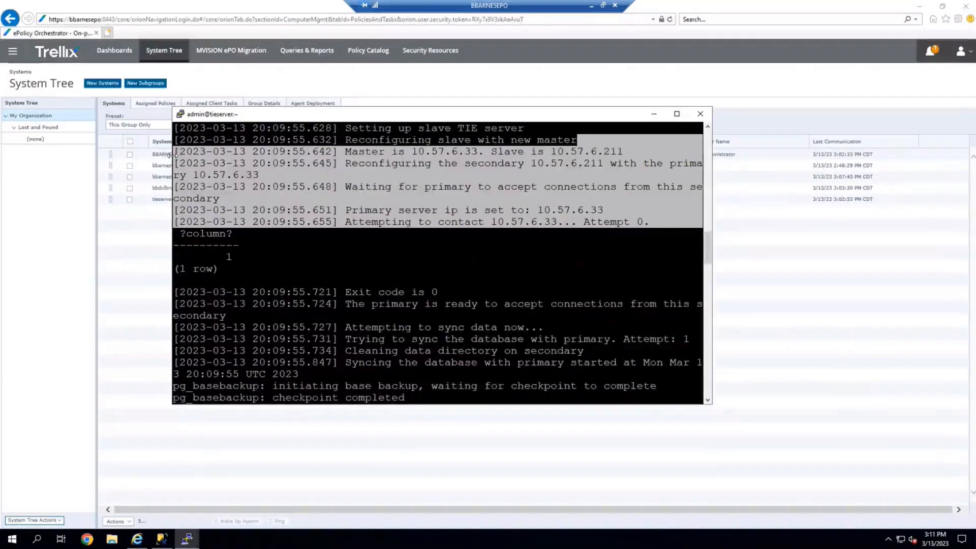
left_click(473, 241)
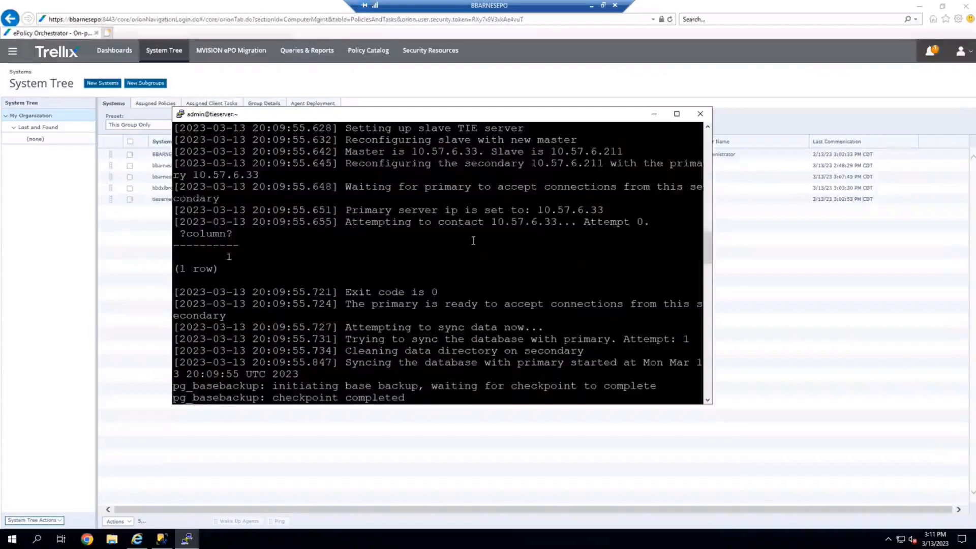
left_click_drag(580, 222, 647, 227)
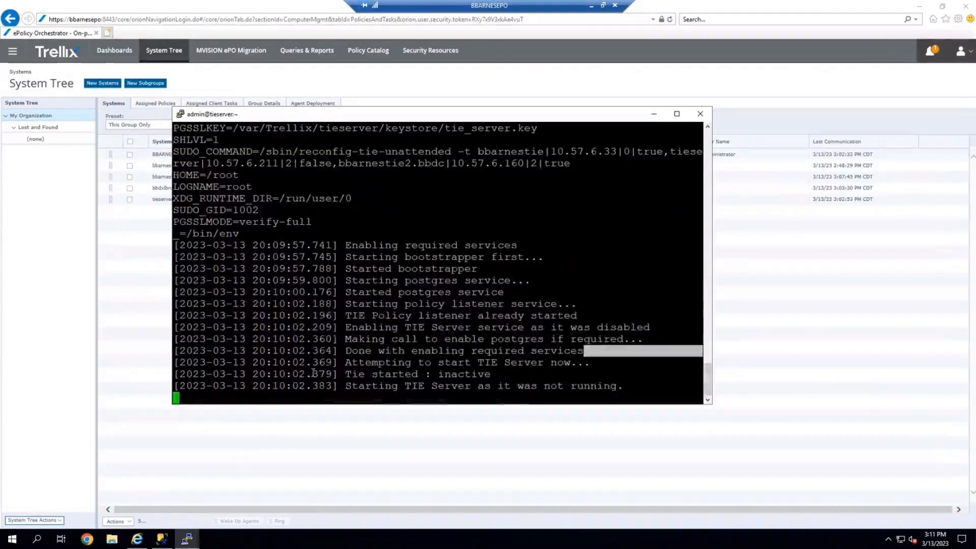
Open the Server Settings page from the main menu.
left_click(559, 453)
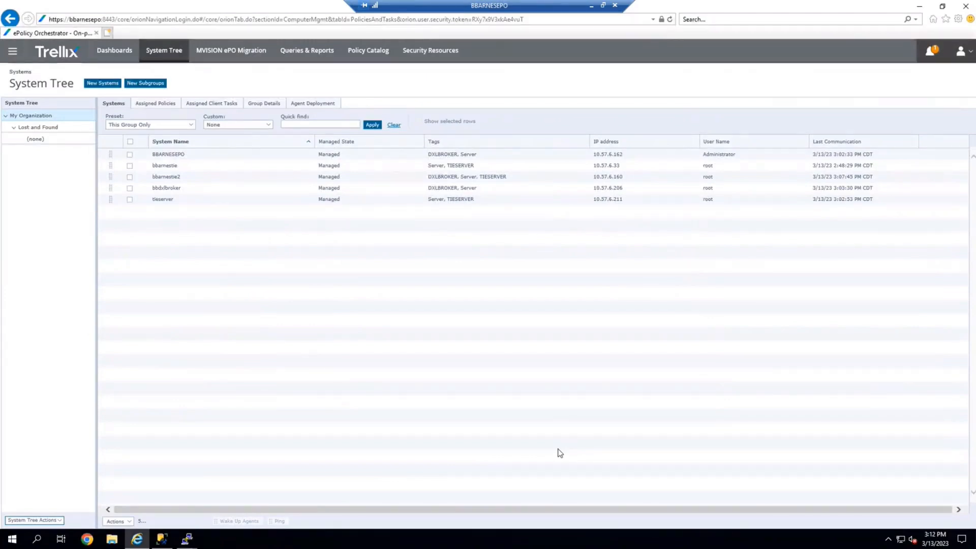
left_click(13, 50)
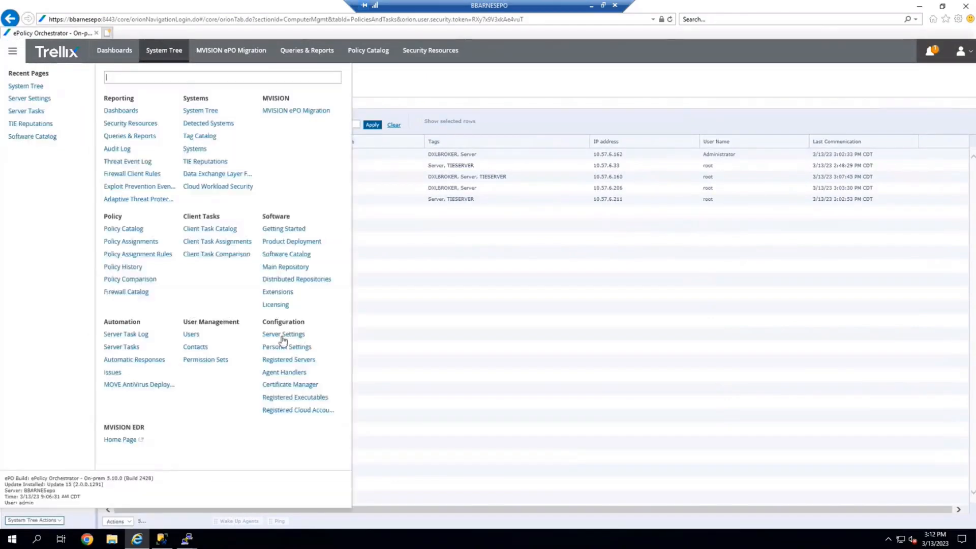
left_click(293, 335)
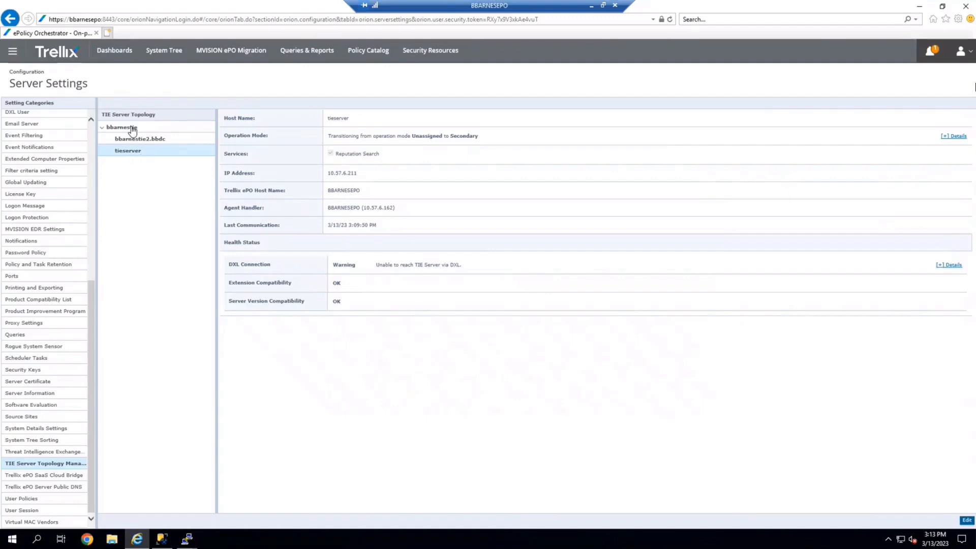
Edit the tieserver entry in TIE Server Topology Management, set its operation mode to Primary, and save.
left_click(967, 522)
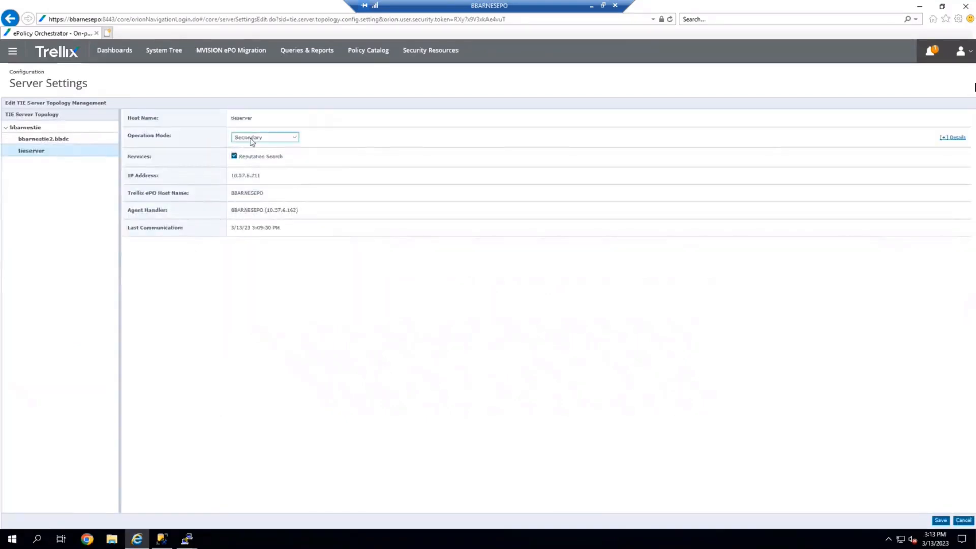
left_click(251, 141)
left_click(255, 123)
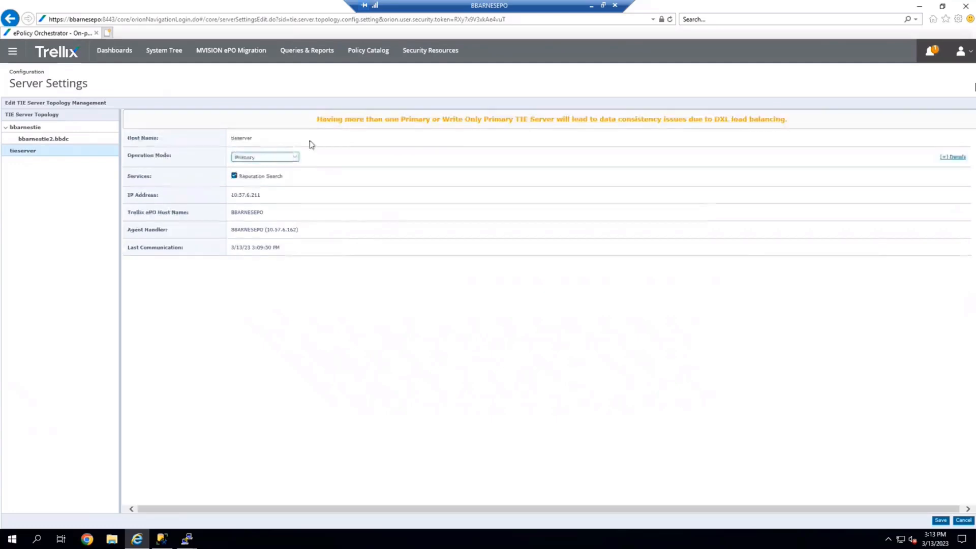
left_click_drag(332, 120, 705, 130)
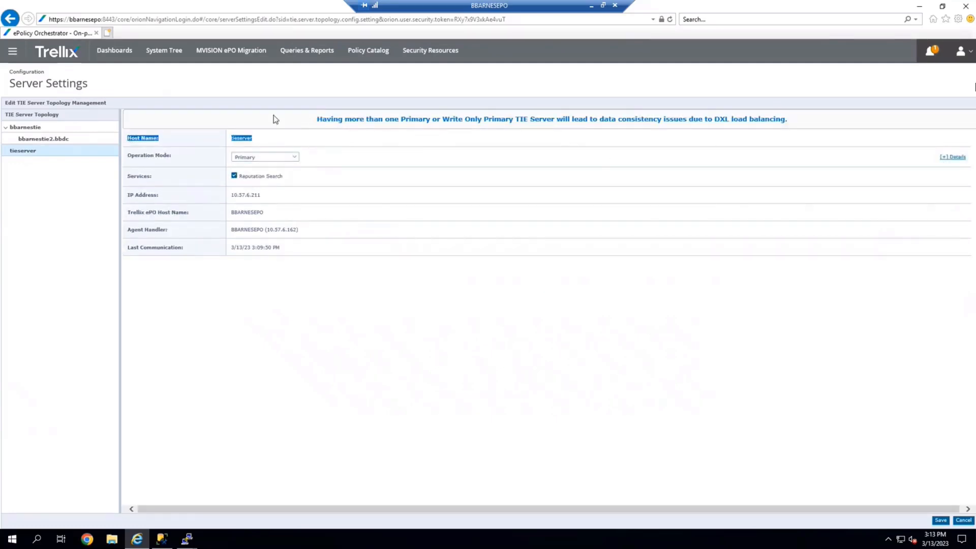
left_click(279, 129)
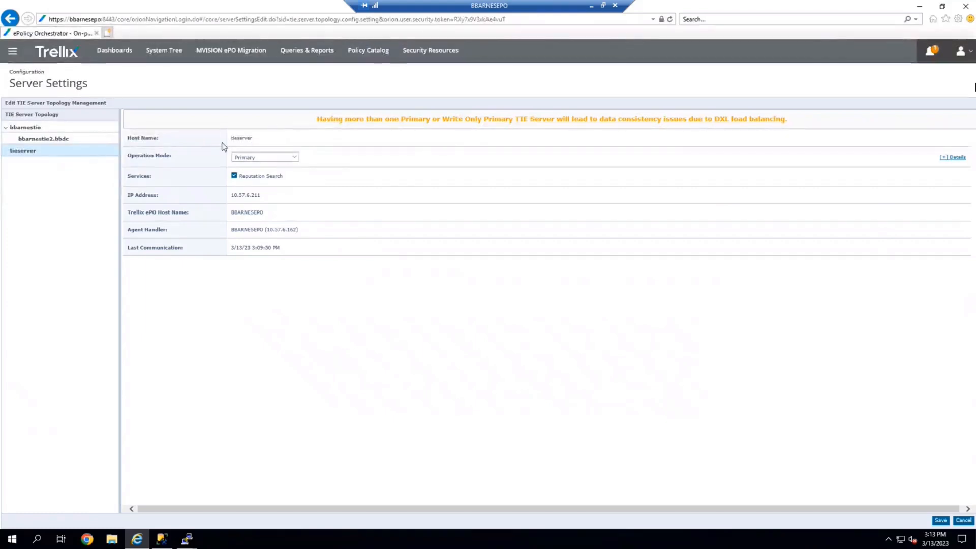
left_click(941, 522)
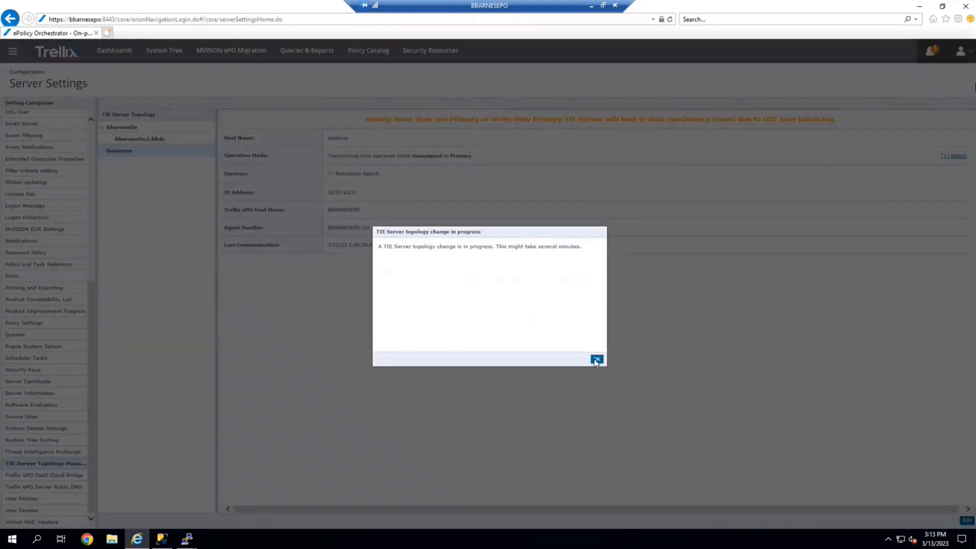
left_click(597, 360)
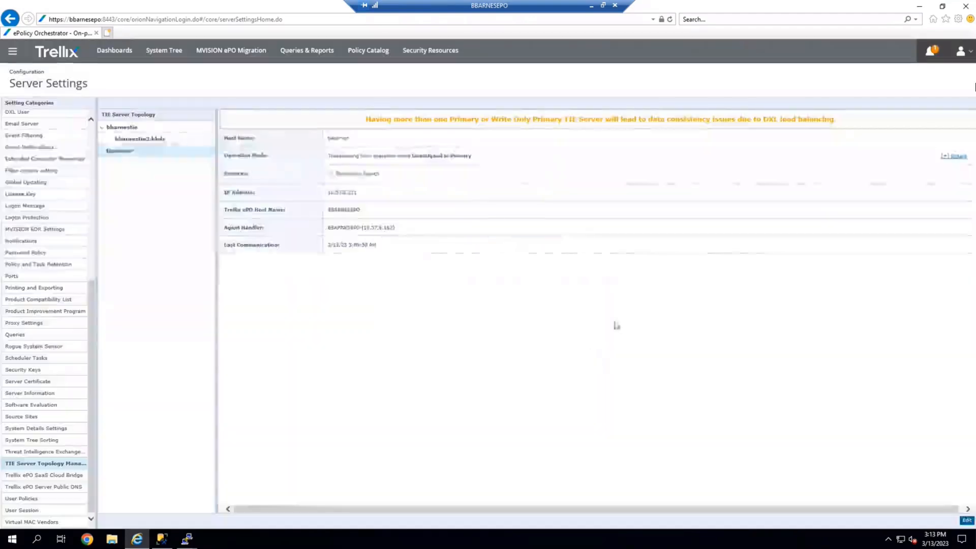
Inspect the bbarnestie server's topology health status, then switch to the 10.57.6.33 PuTTY session.
left_click(129, 131)
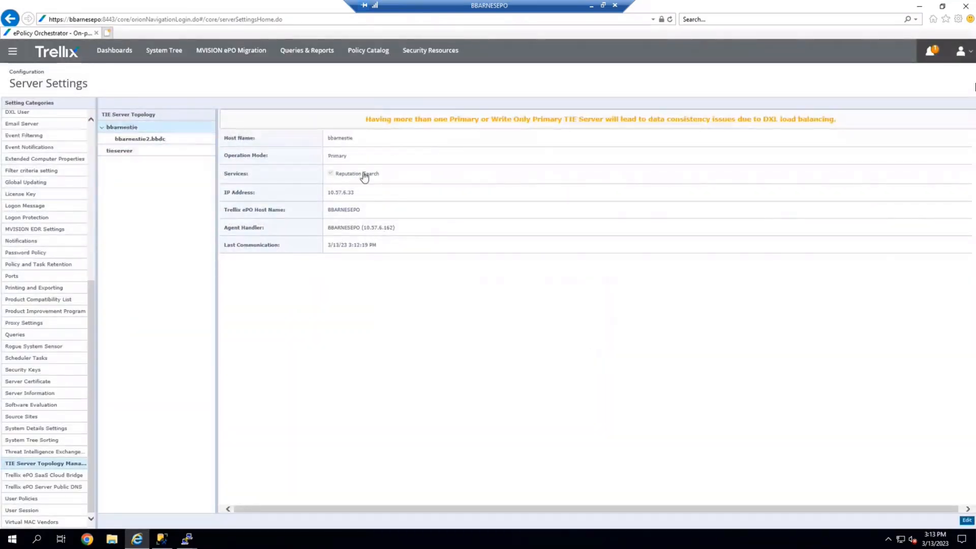
left_click_drag(325, 196, 355, 195)
left_click(188, 539)
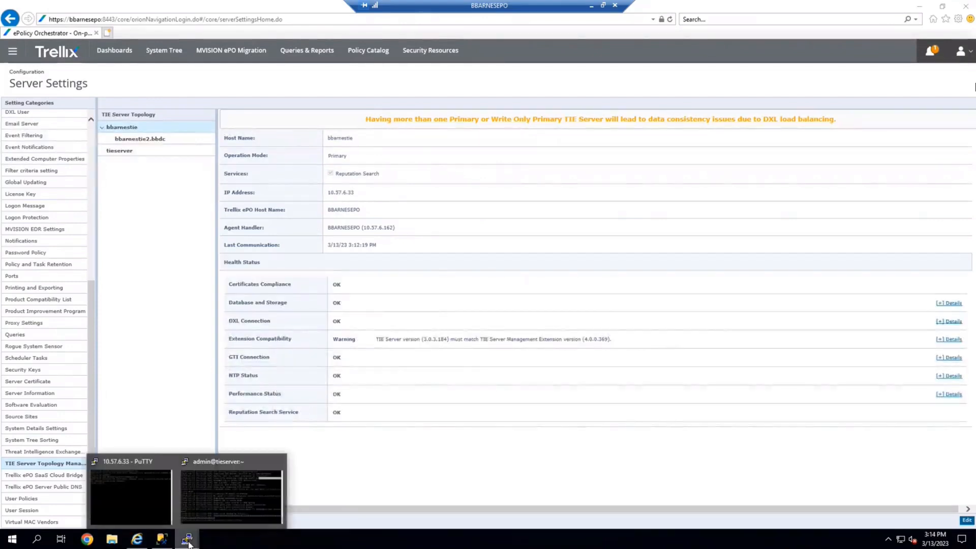
left_click(153, 506)
left_click(153, 505)
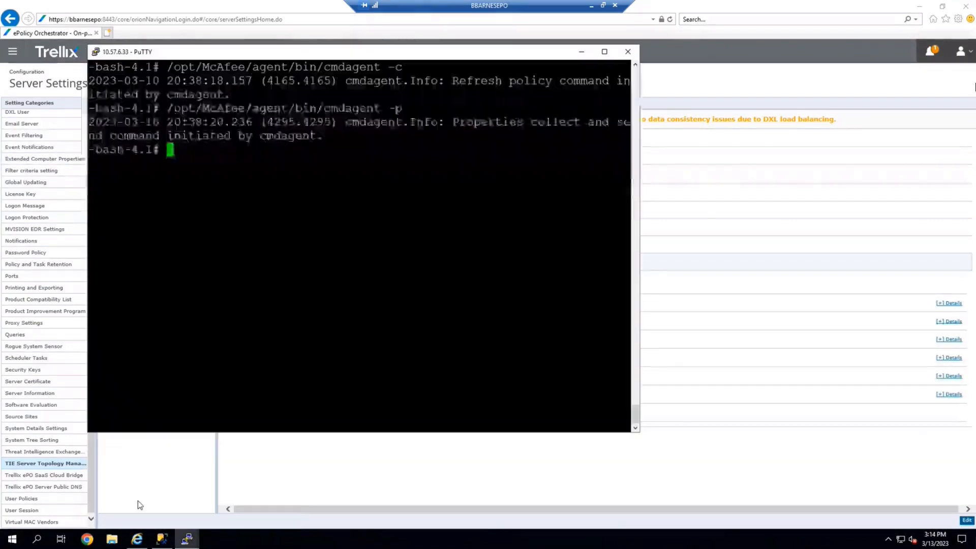
key("alt+Tab")
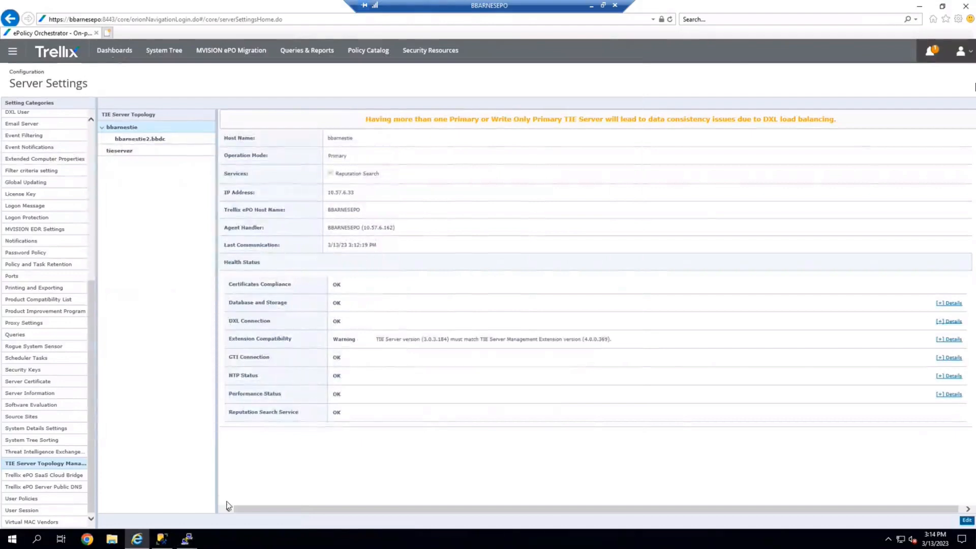
left_click(189, 540)
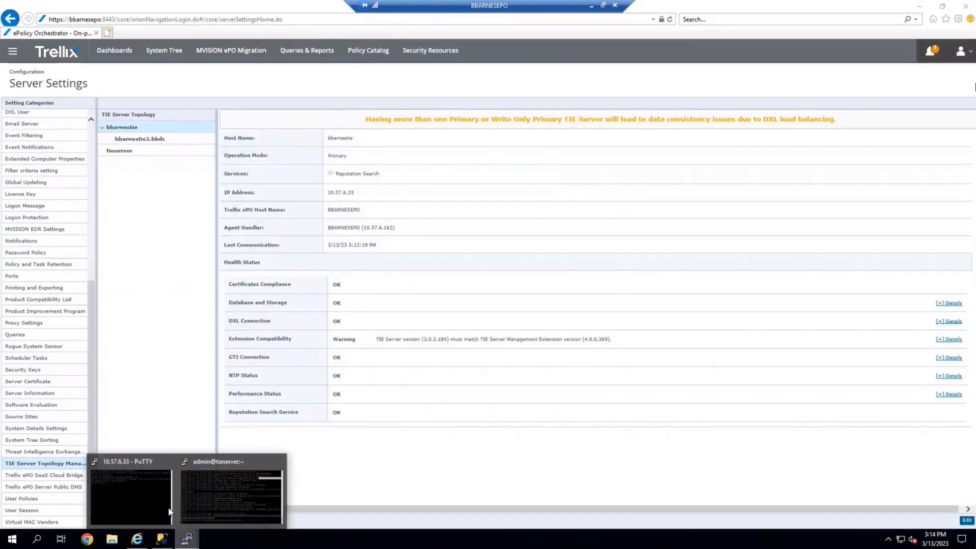
left_click(155, 494)
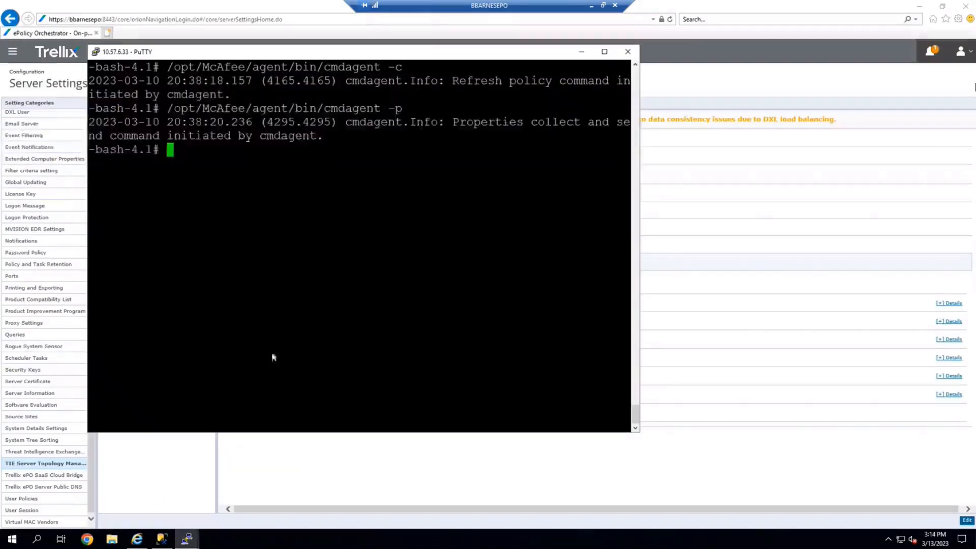
Stop the Trellix agent services on 10.57.6.33 with service ma stop.
type("service ")
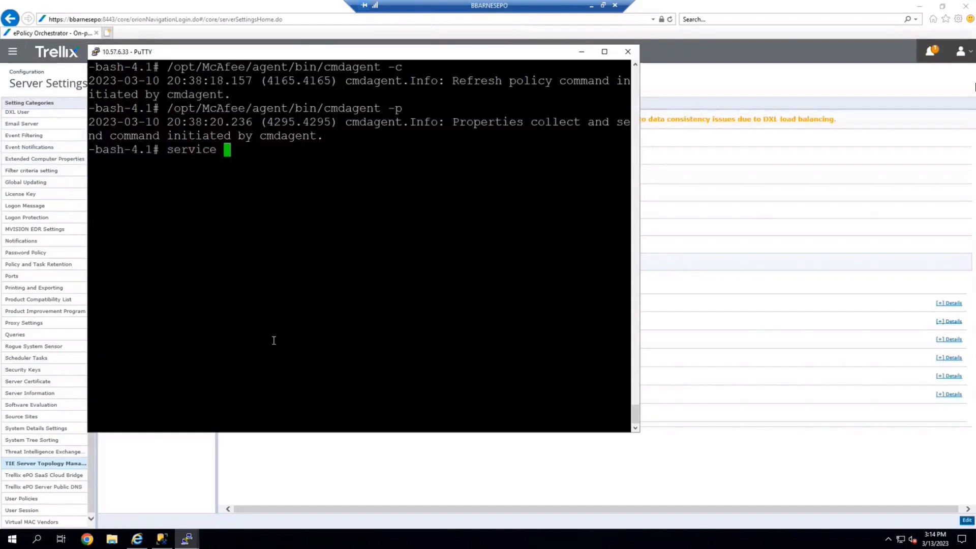
type("ma stop")
key("Return")
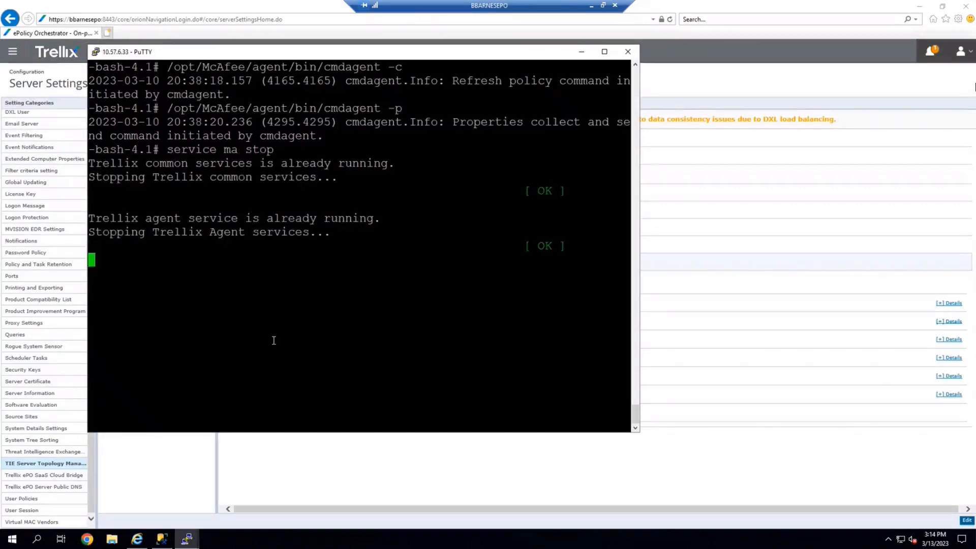
Stop the TIE Server service on 10.57.6.33 with service tieserver stop.
type("service tie")
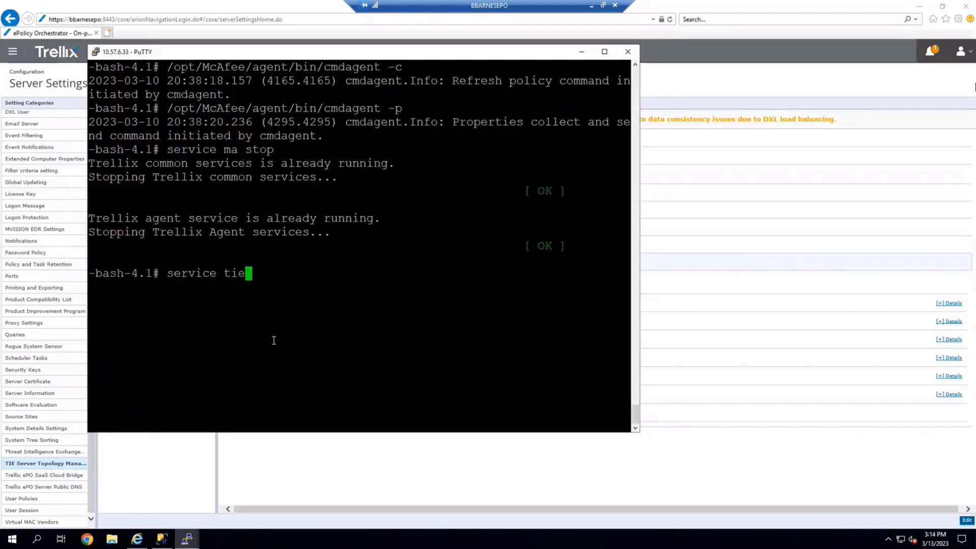
type("server stop")
key("Return")
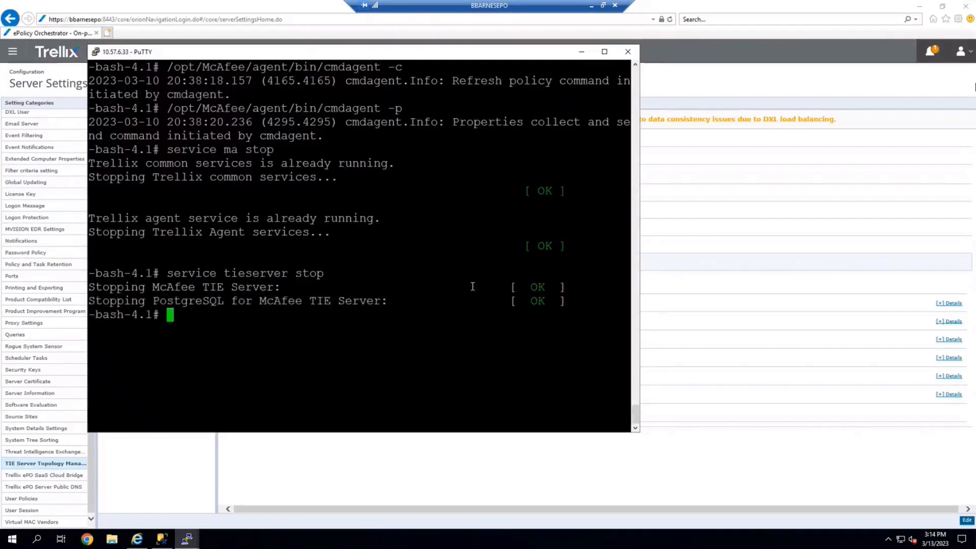
Delete the bbarnestie system from the System Tree without removing its Trellix Agent.
left_click(580, 53)
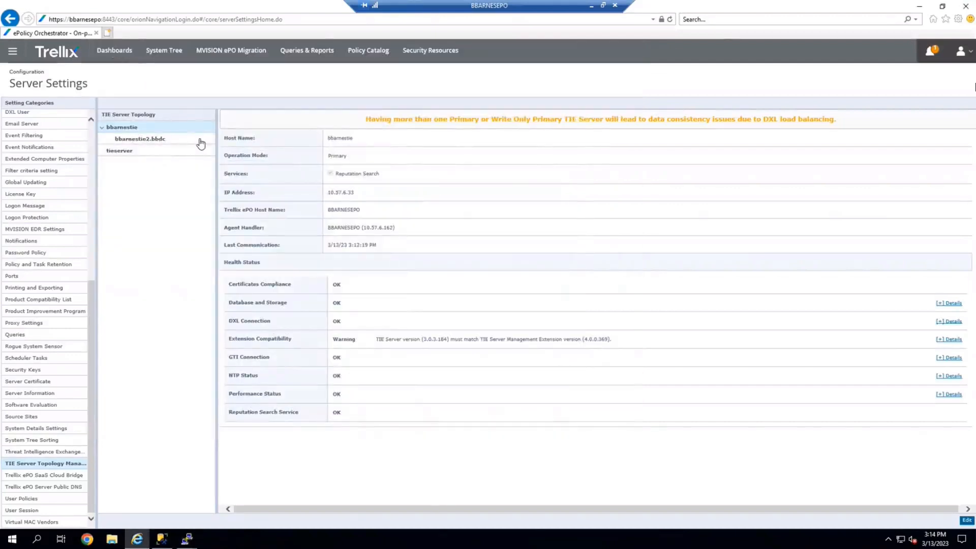
left_click(177, 52)
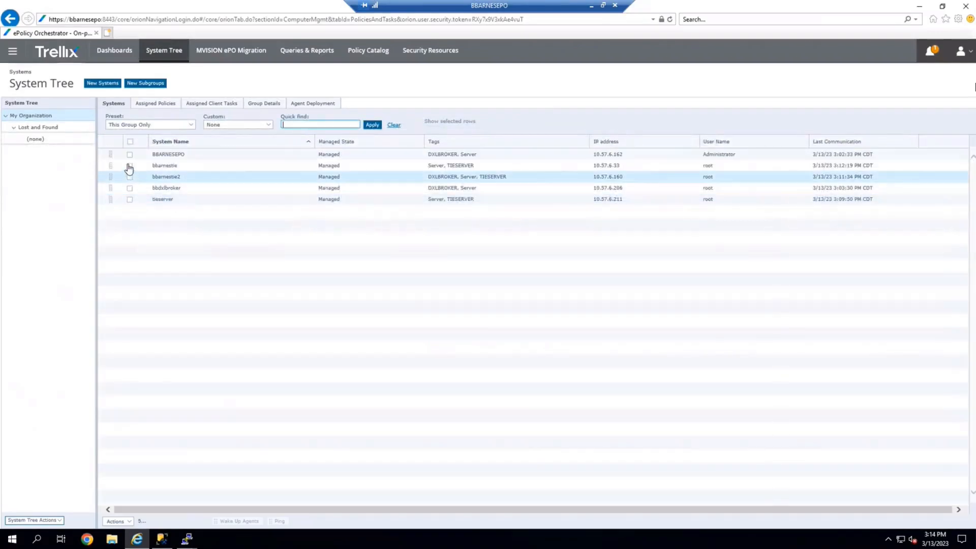
left_click(130, 166)
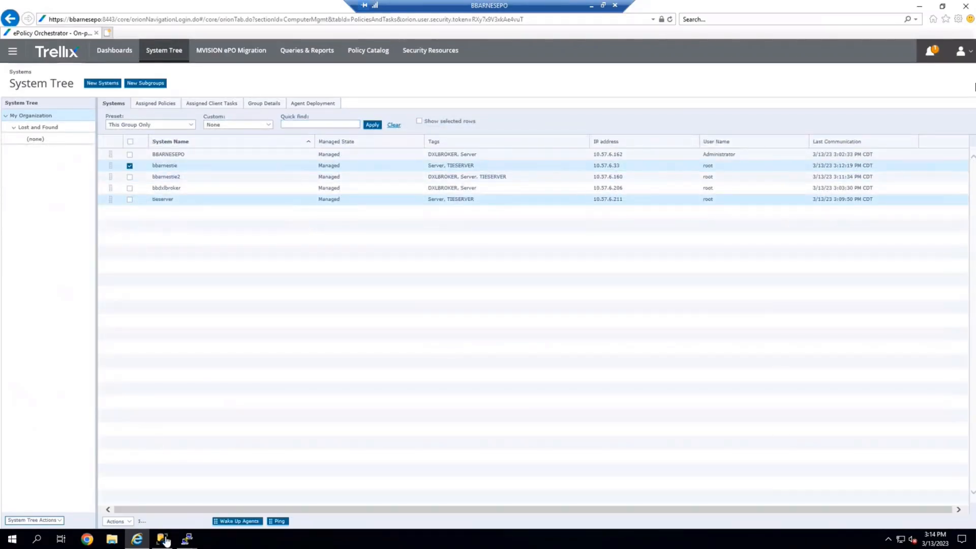
left_click(128, 522)
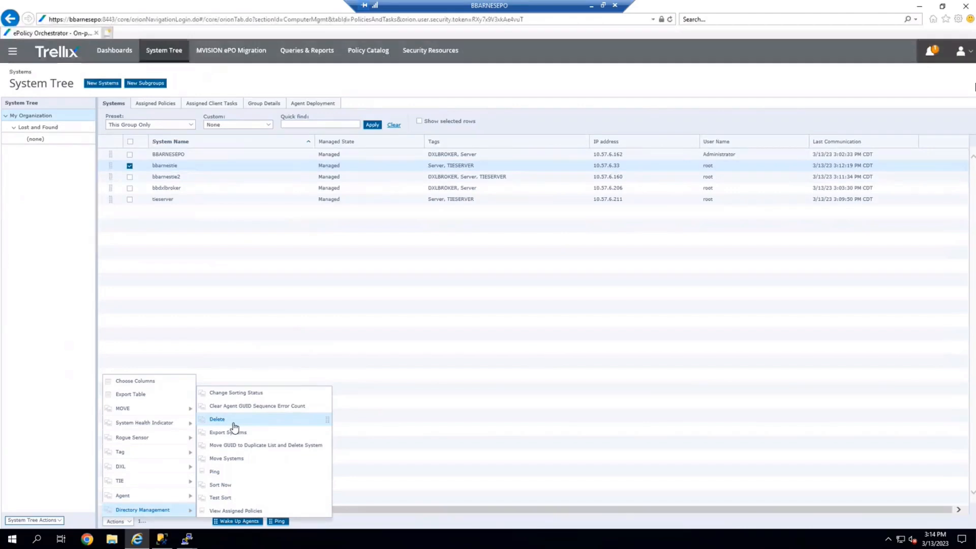
left_click(217, 419)
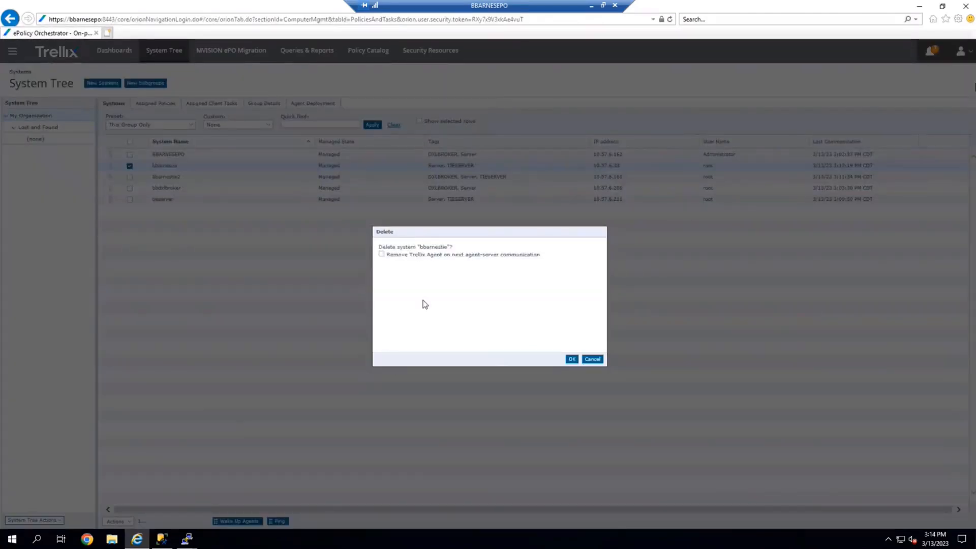
left_click(571, 359)
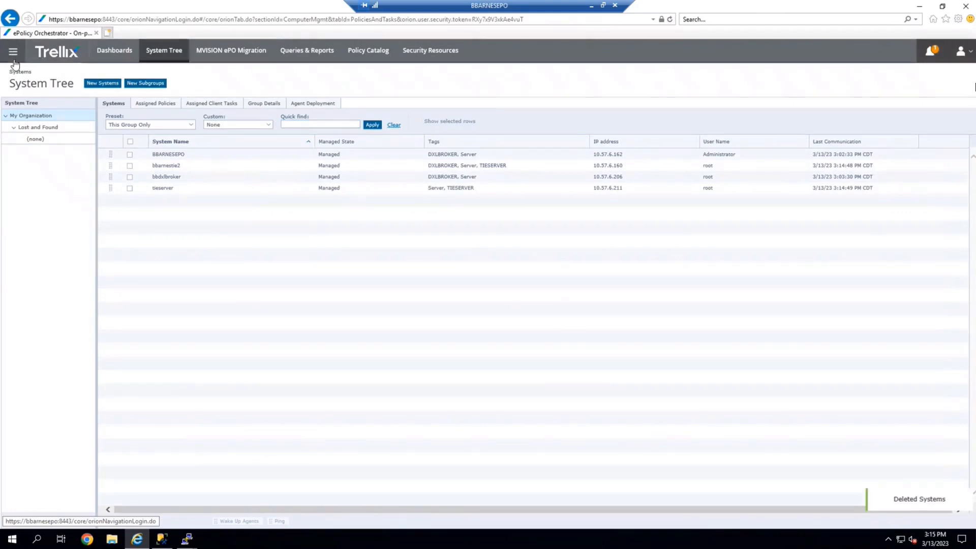
Open Server Settings and view the tieserver entry in the TIE Server topology.
left_click(14, 60)
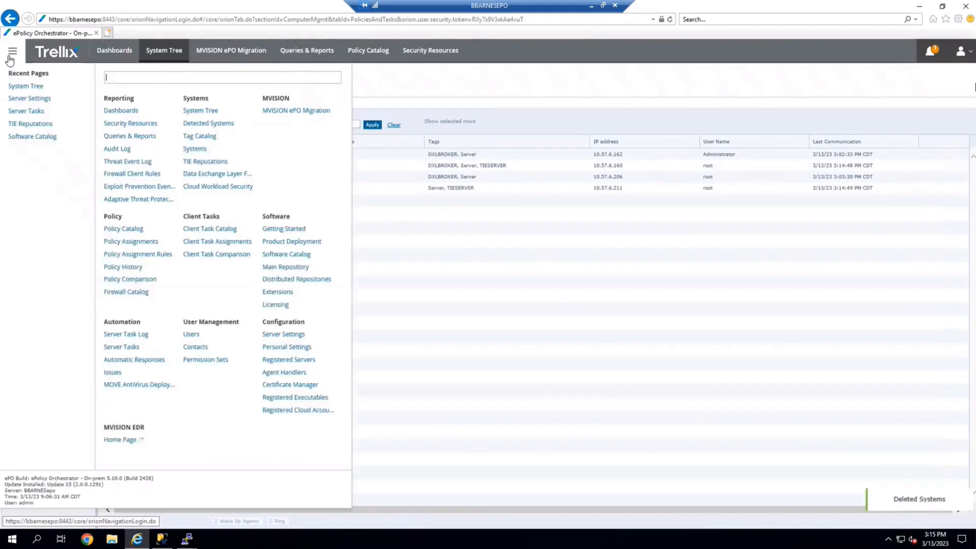
left_click(273, 334)
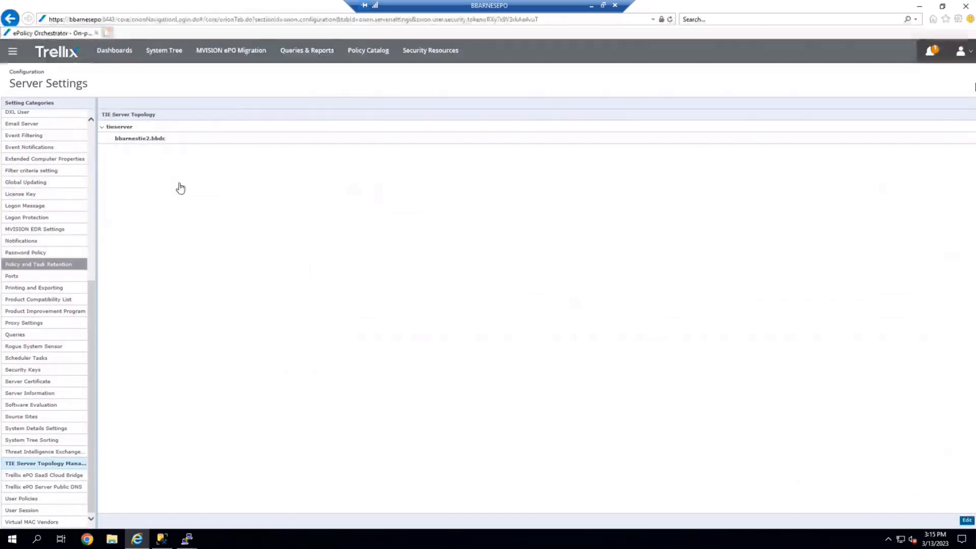
left_click(122, 130)
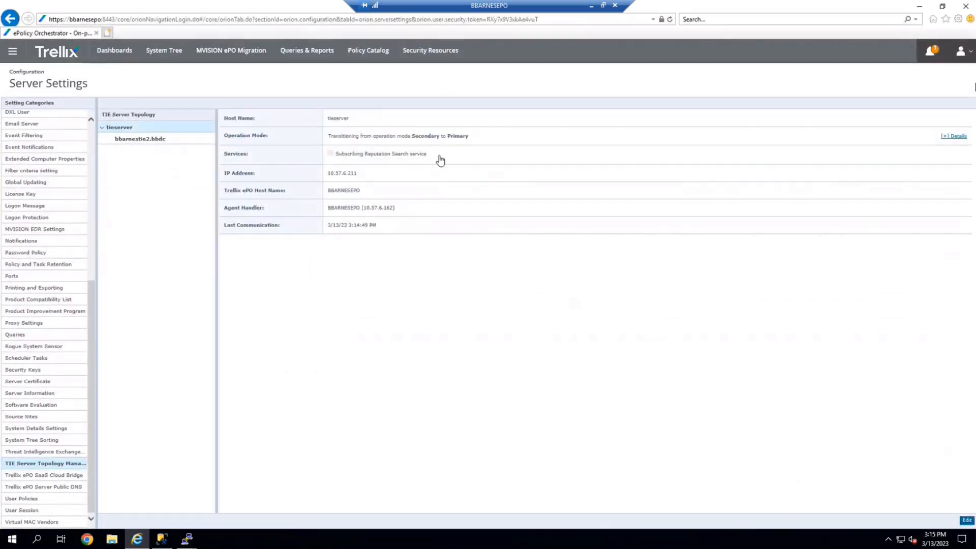
Switch to the tieserver PuTTY session, stop the running output, and run /opt/McAfee/agent/bin/cmdagent -c.
left_click(190, 543)
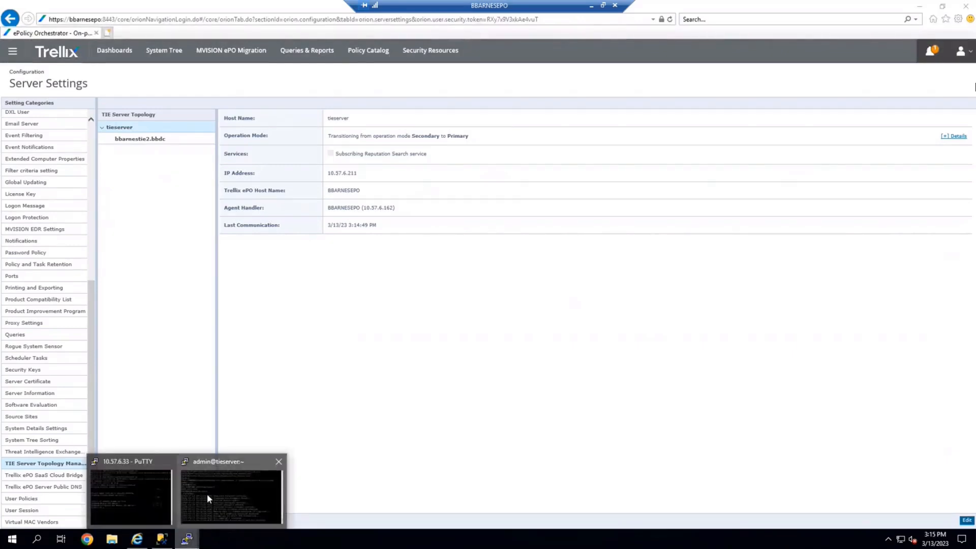
left_click(209, 493)
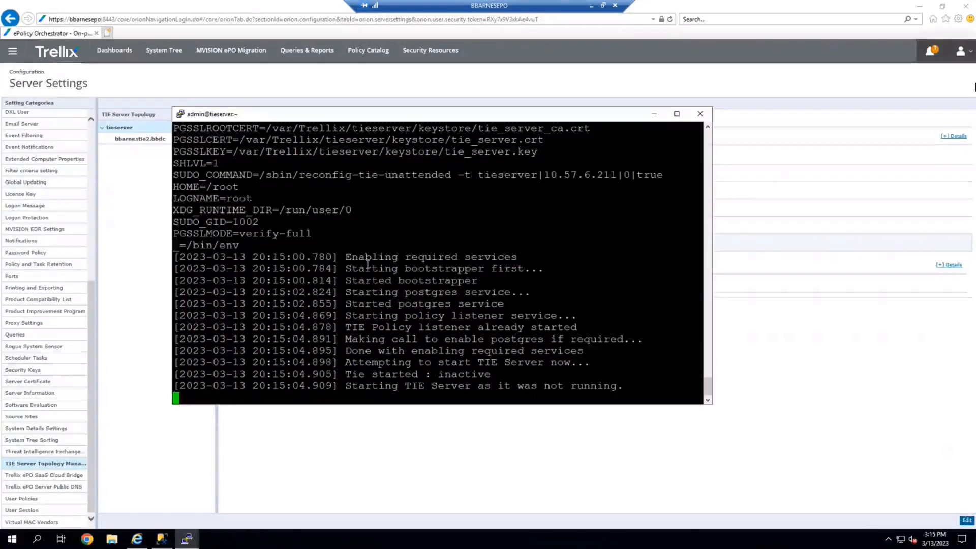
key("ctrl+c")
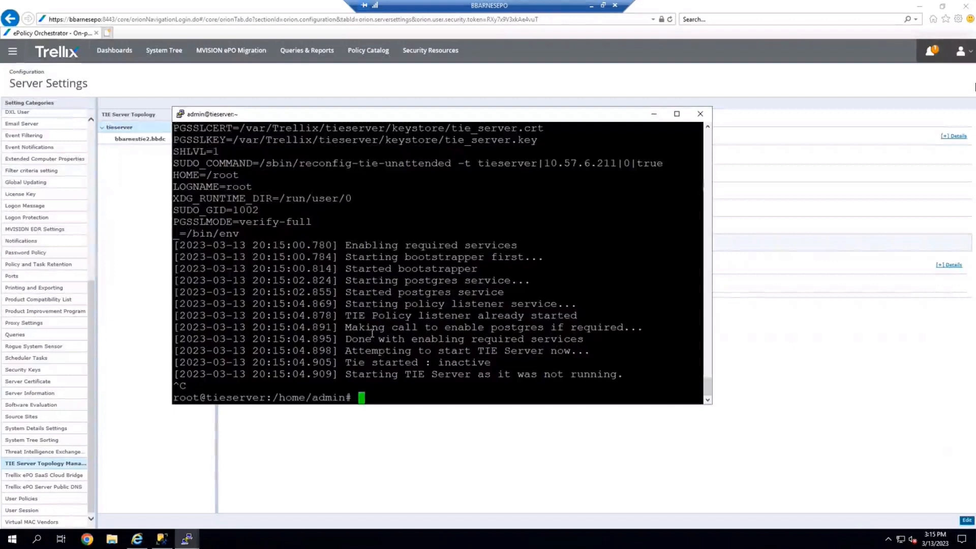
type("/op")
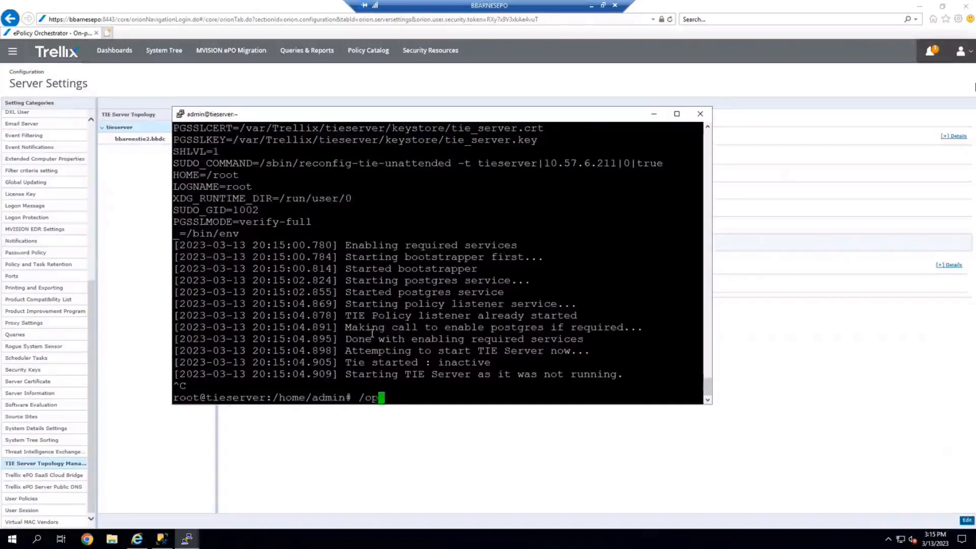
key("Tab")
type("M")
key("Tab")
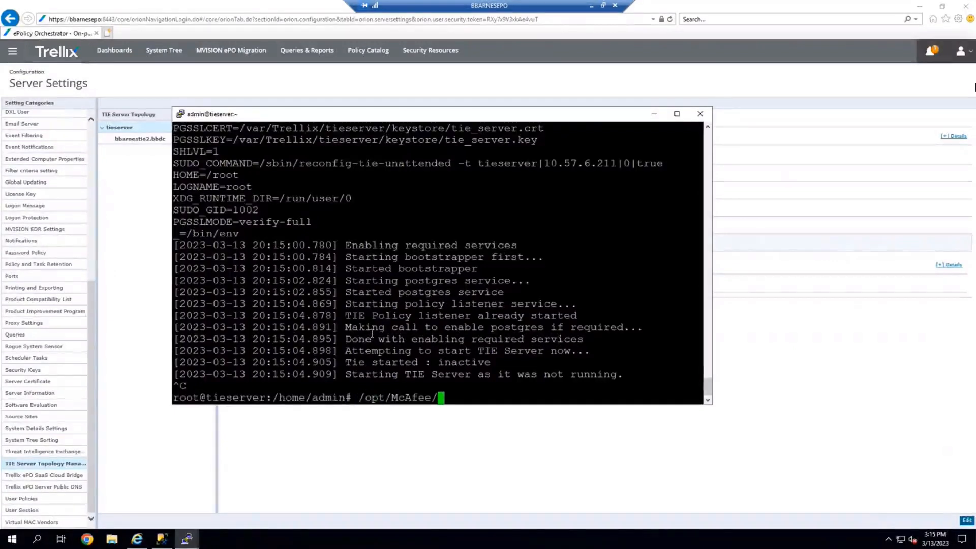
type("ag")
key("Tab")
type("bin/")
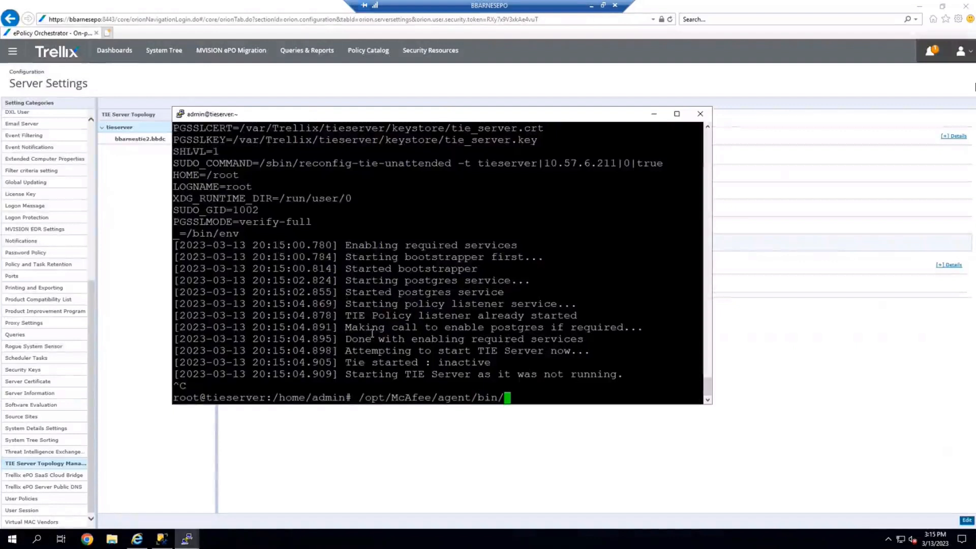
type("cmd")
key("Tab")
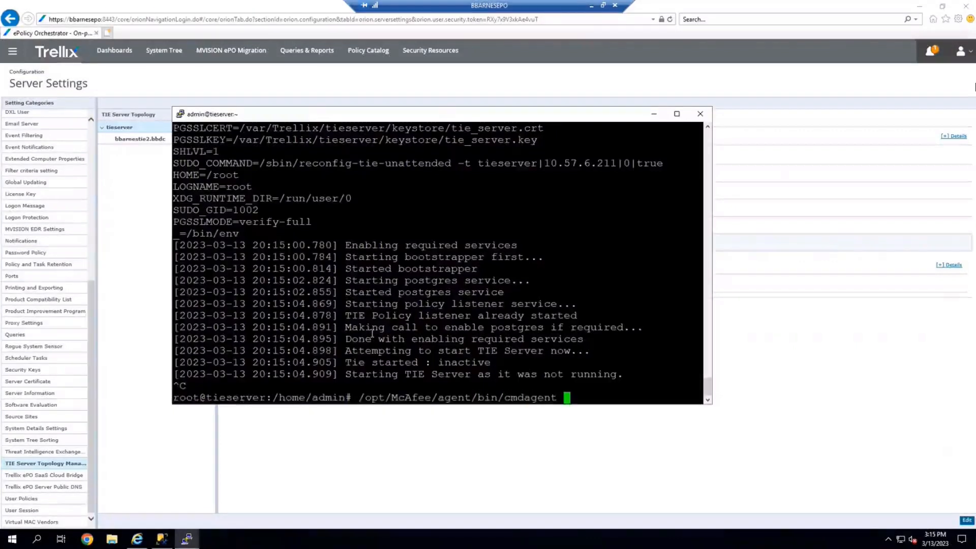
type("-c")
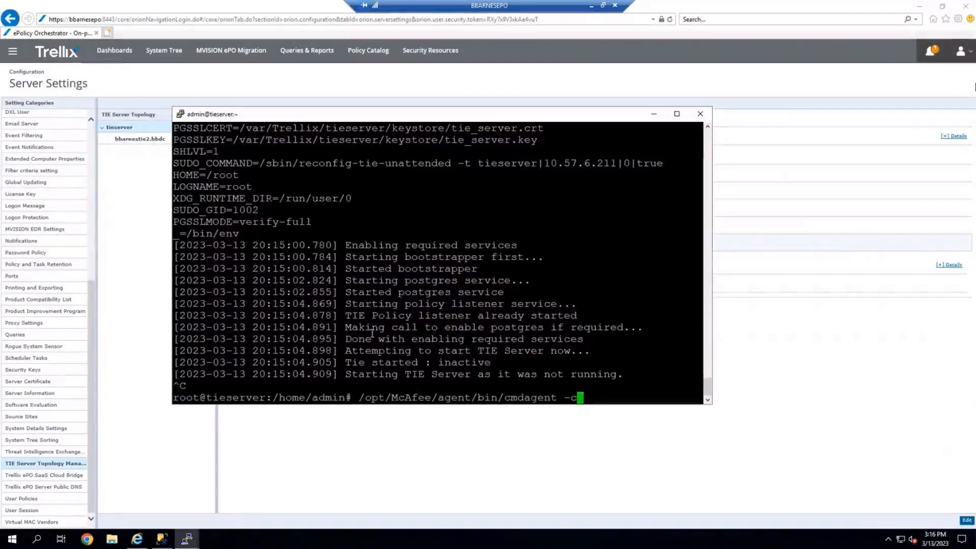
key("Return")
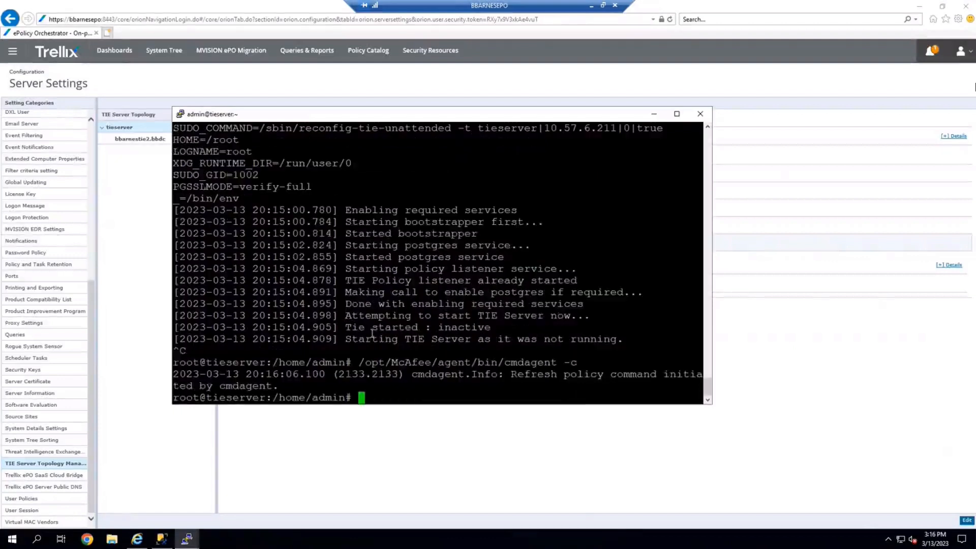
Run cmdagent -p to collect and send properties, then cmdagent -e to enforce policies.
key("Up")
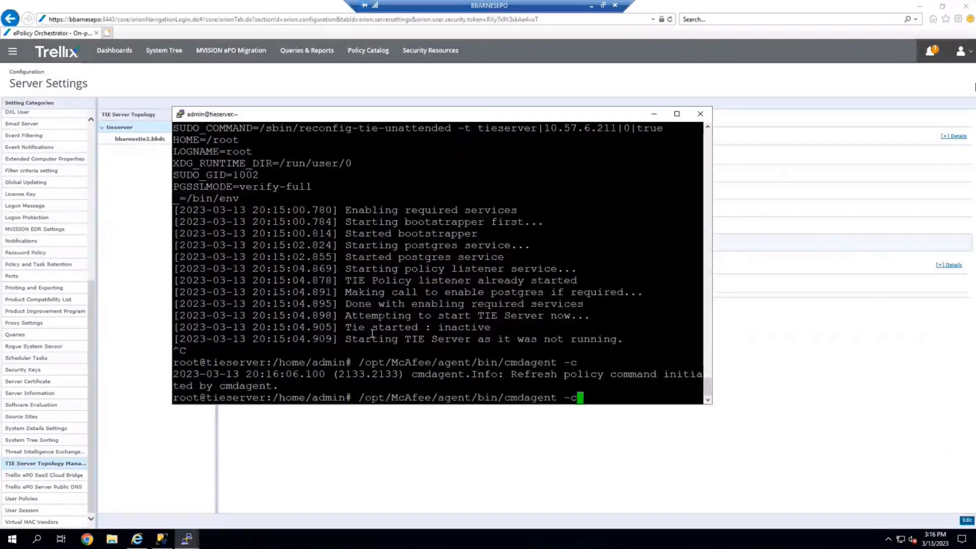
key("BackSpace")
type("p")
key("Return")
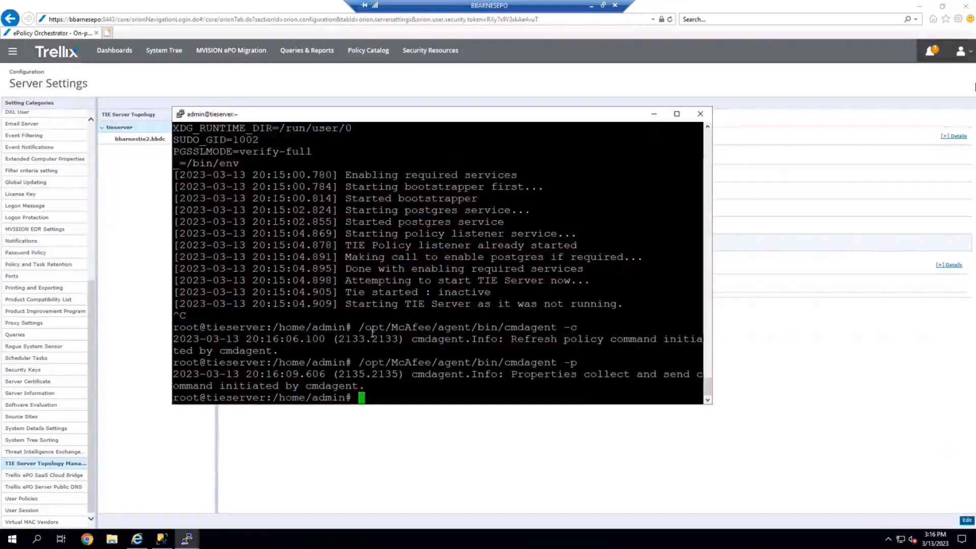
key("Return")
key("Up")
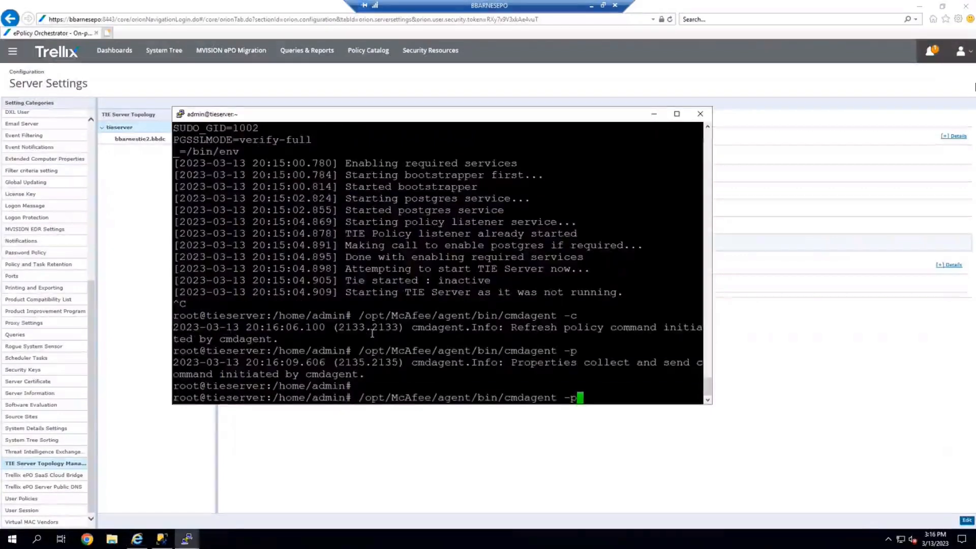
key("BackSpace")
type("e")
key("Return")
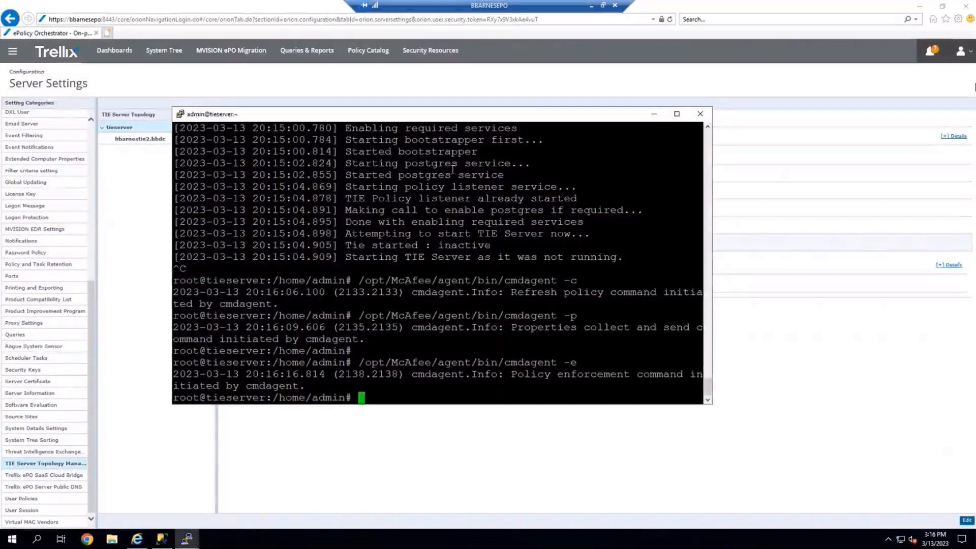
Follow the reconfiguration log with tail -F /tmp/reconfig-tie.log, then stop following it.
key("Up")
key("Up")
key("Up")
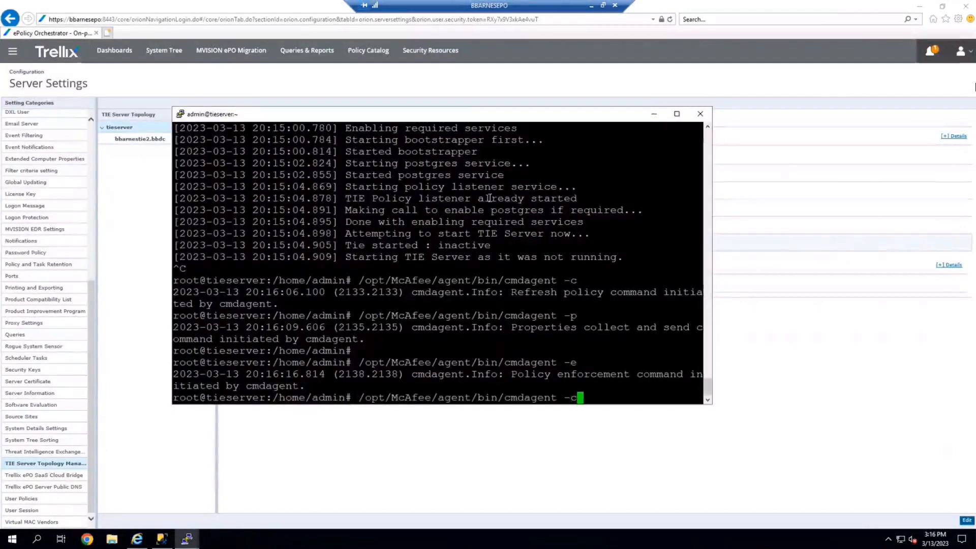
key("Up")
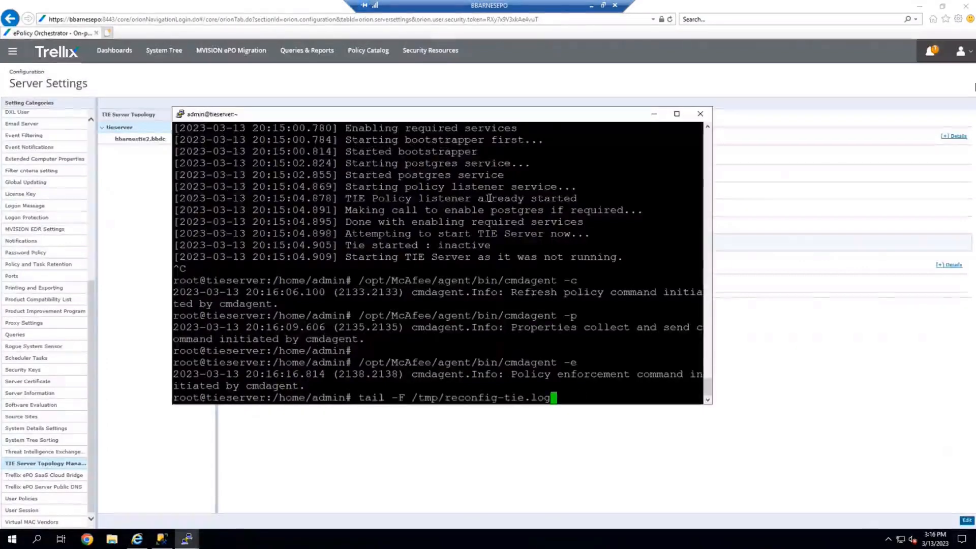
key("Return")
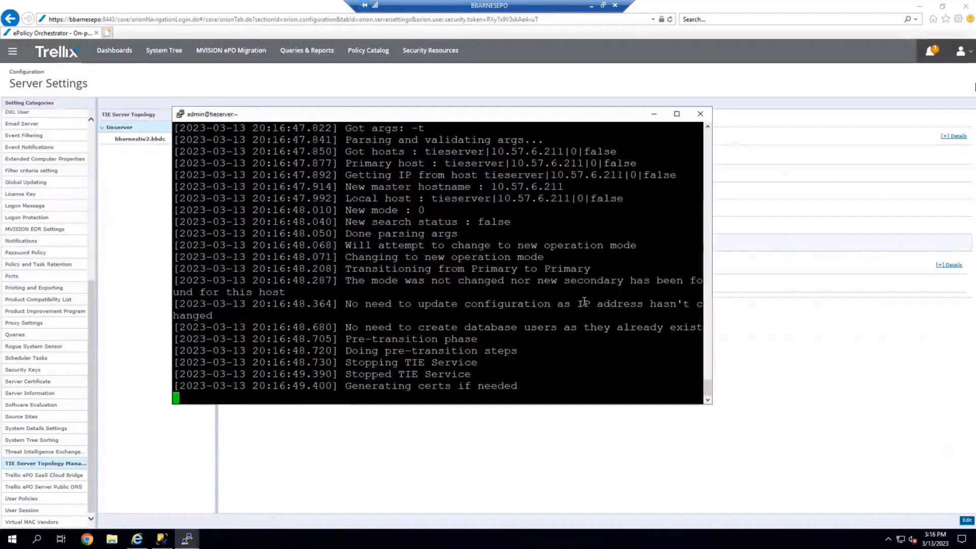
key("ctrl+c")
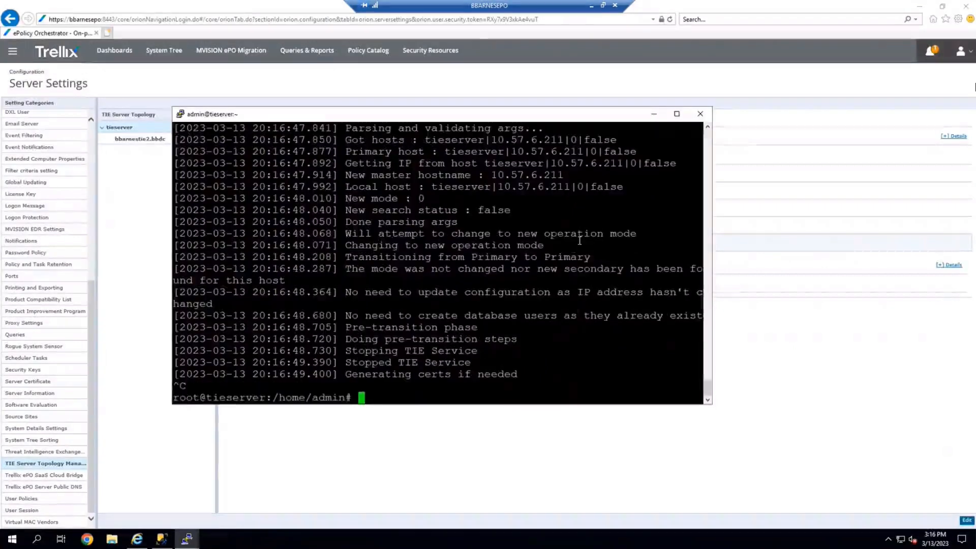
Reopen the reconfiguration log and highlight the Secondary to Primary transition line.
scroll(579, 241, "up", 5)
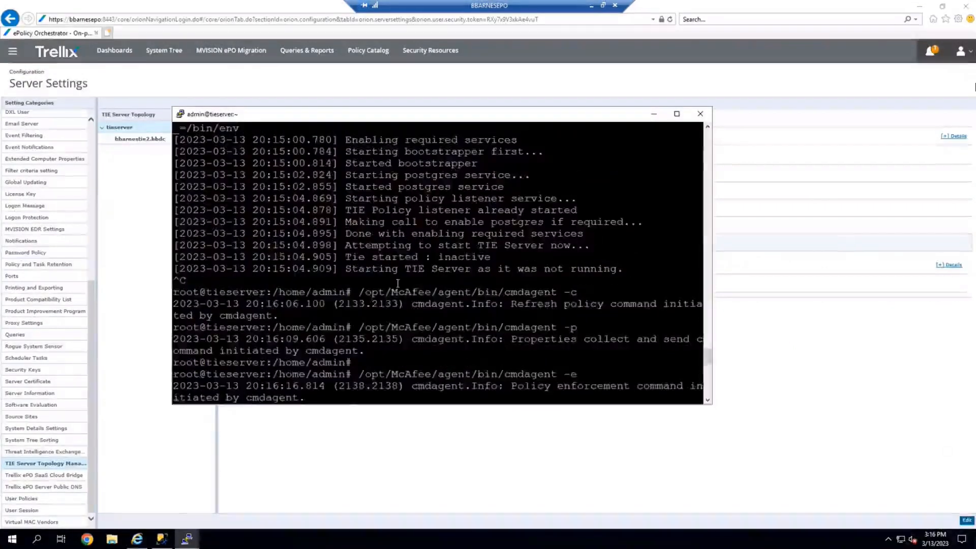
key("Up")
key("Return")
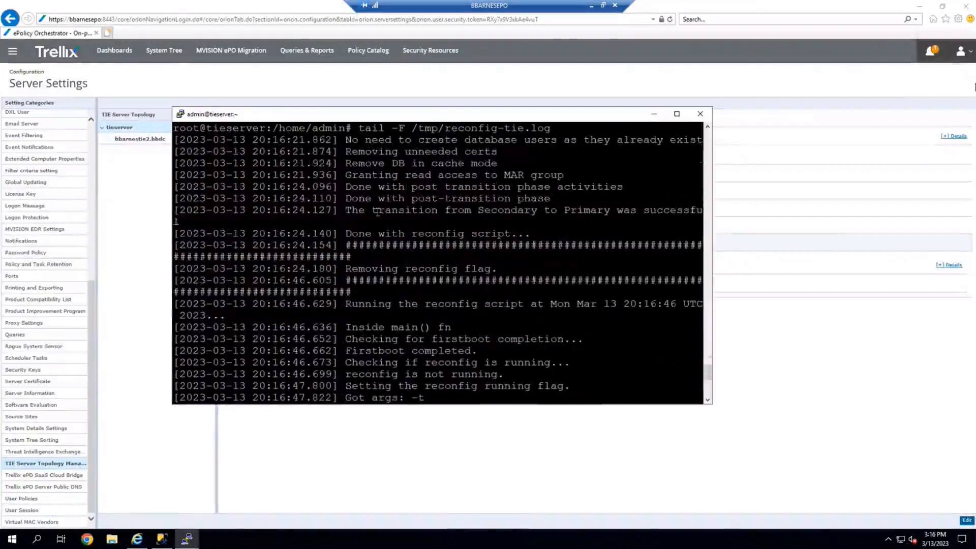
left_click_drag(351, 213, 577, 219)
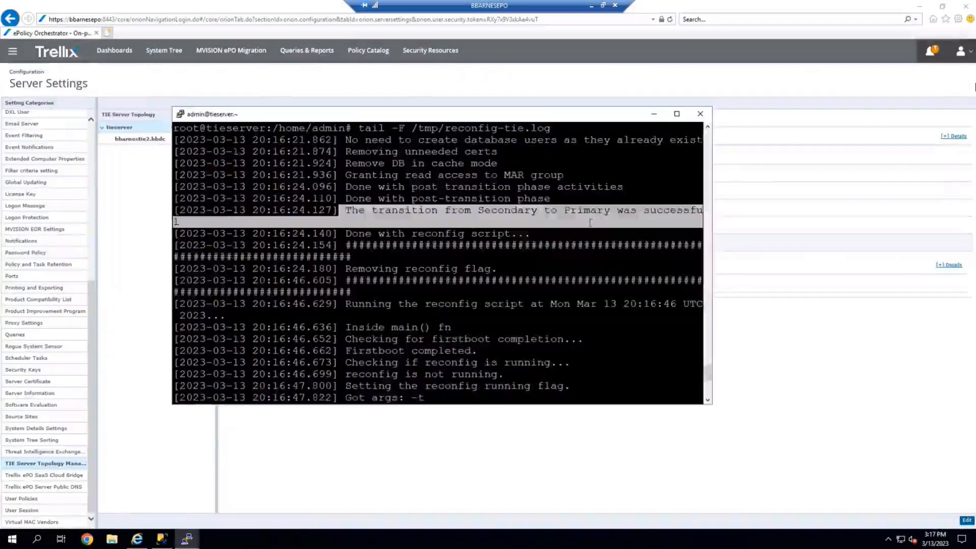
key("ctrl+c")
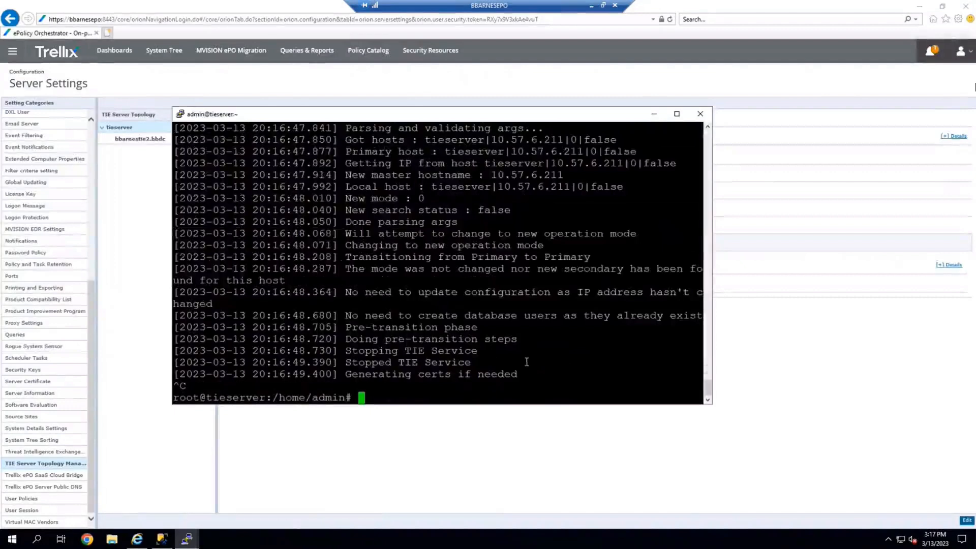
key("Up")
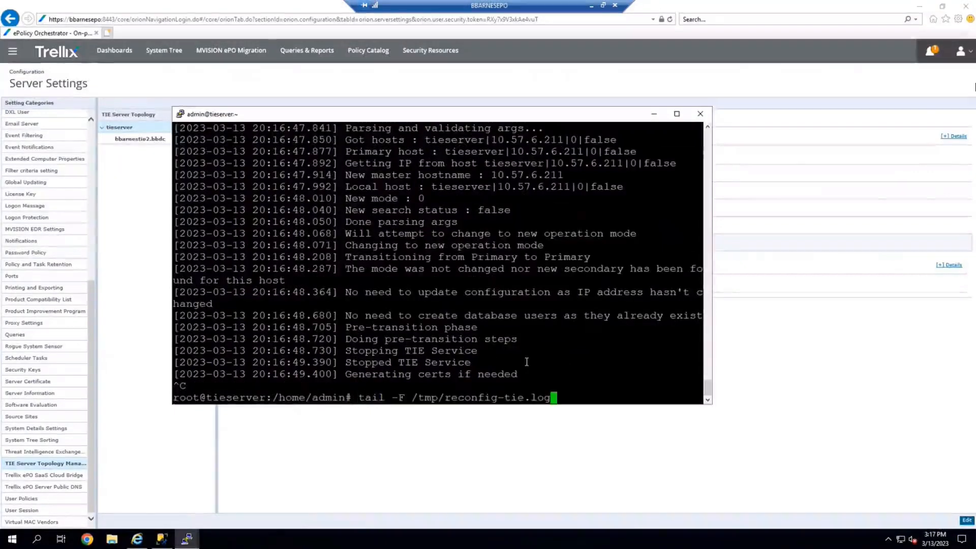
key("BackSpace")
key("BackSpace")
key("BackSpace")
key("BackSpace")
key("BackSpace")
key("BackSpace")
key("BackSpace")
key("BackSpace")
key("BackSpace")
key("BackSpace")
key("BackSpace")
key("BackSpace")
key("BackSpace")
key("BackSpace")
key("BackSpace")
key("BackSpace")
key("BackSpace")
key("BackSpace")
key("BackSpace")
key("BackSpace")
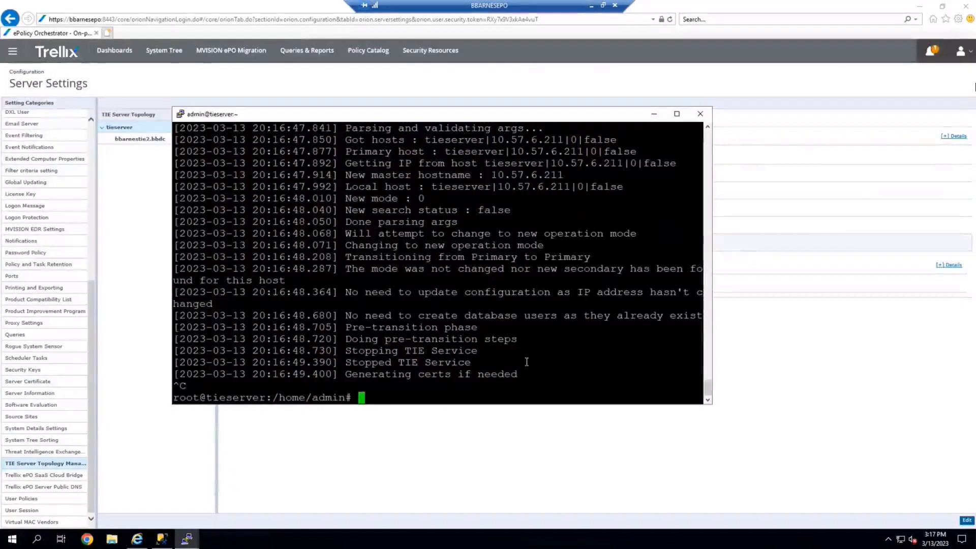
Reload the TIE Server Topology Management page and highlight the tieserver's operation mode.
left_click(144, 290)
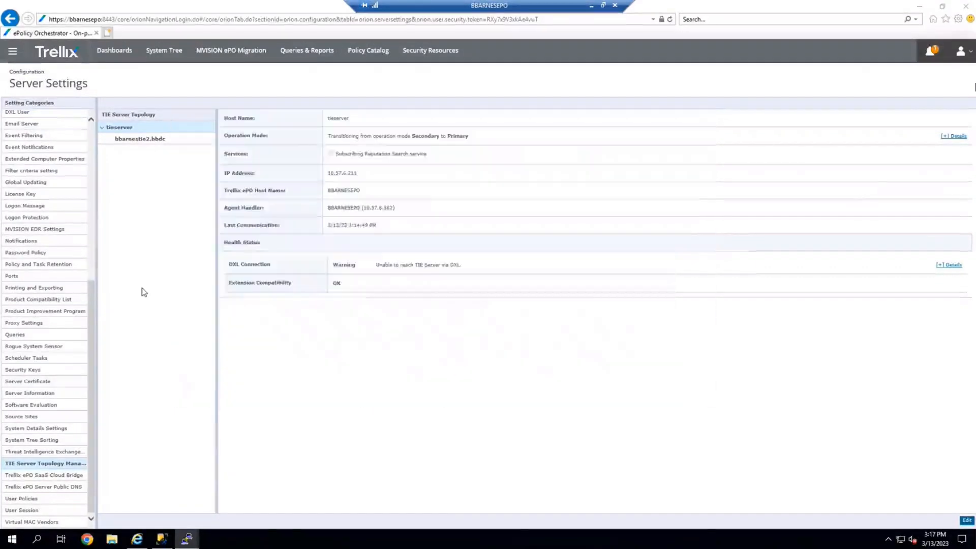
left_click(45, 455)
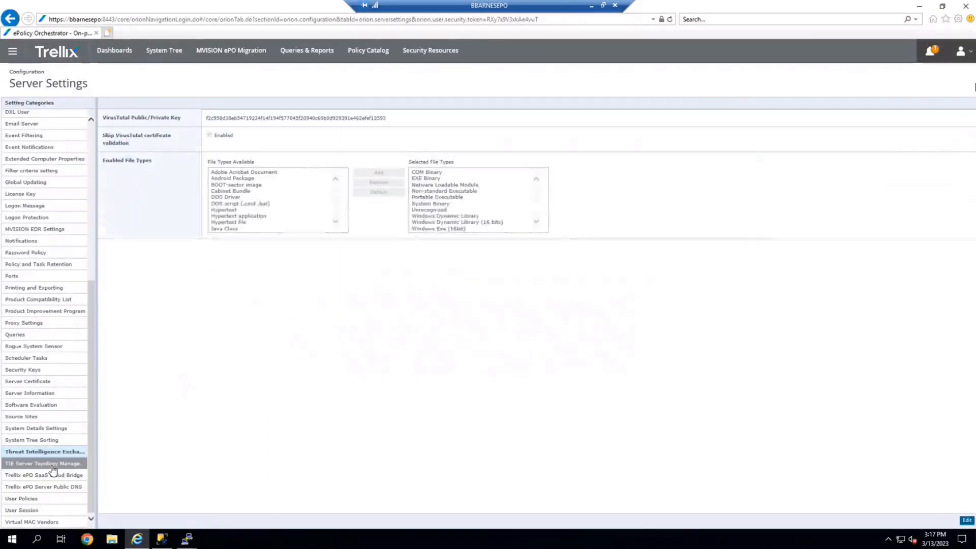
left_click(59, 464)
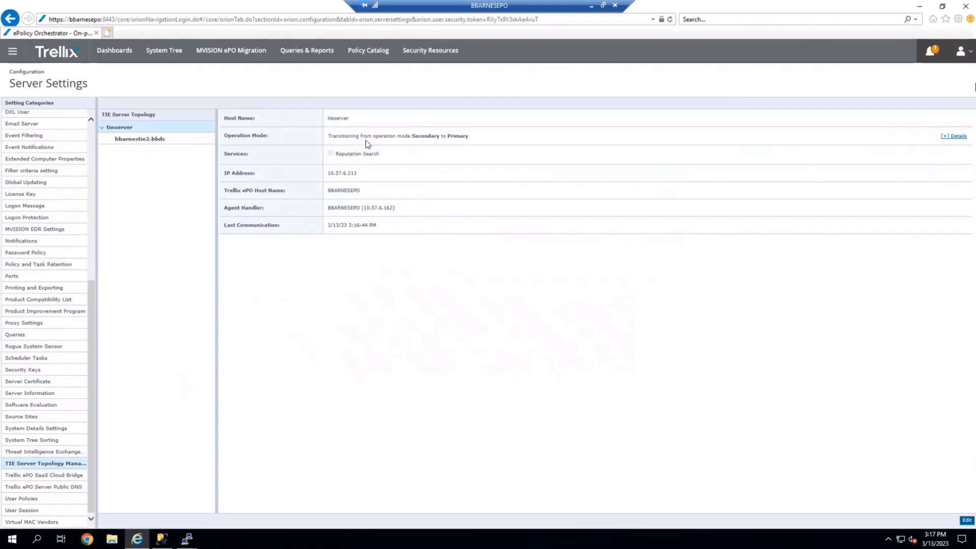
left_click_drag(328, 136, 478, 143)
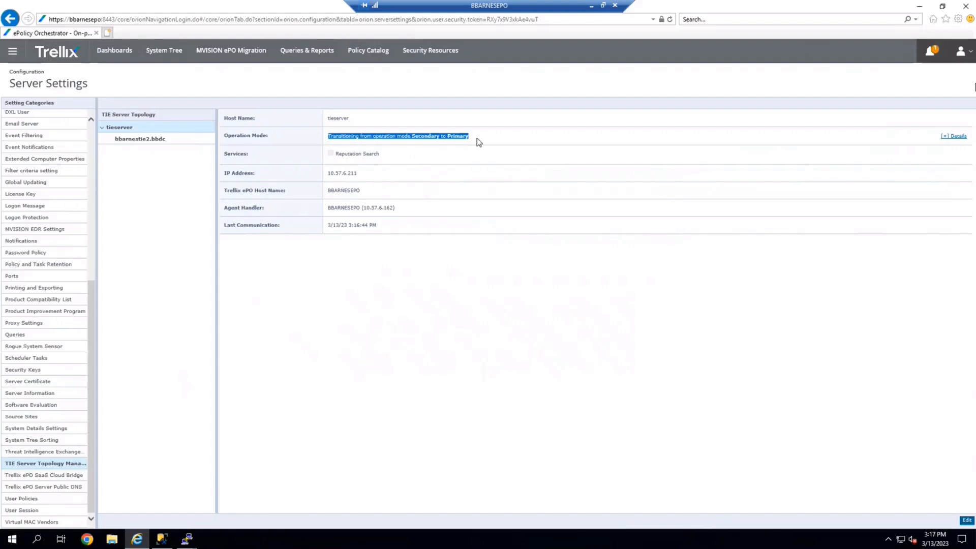
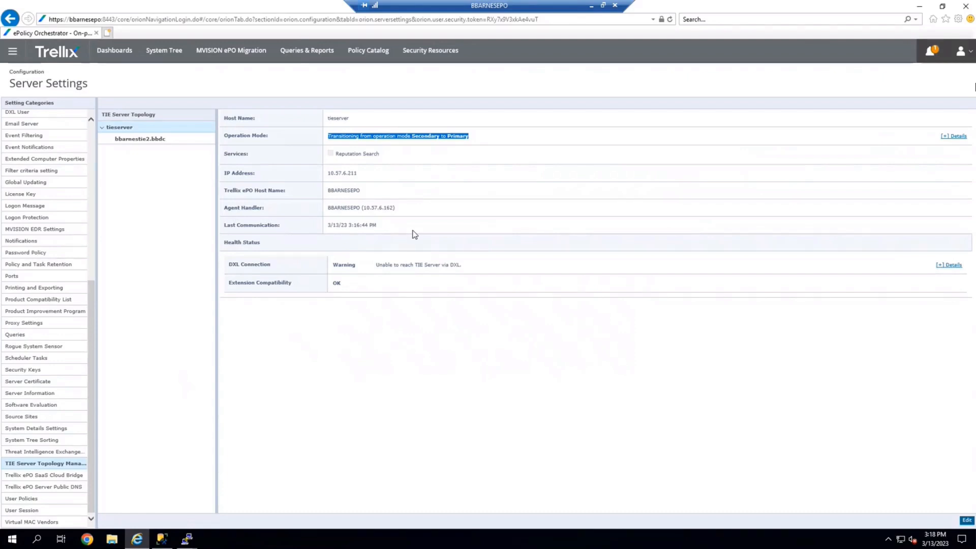
Refresh the TIE Server Topology Management settings page to recheck the tieserver's health status.
left_click(57, 453)
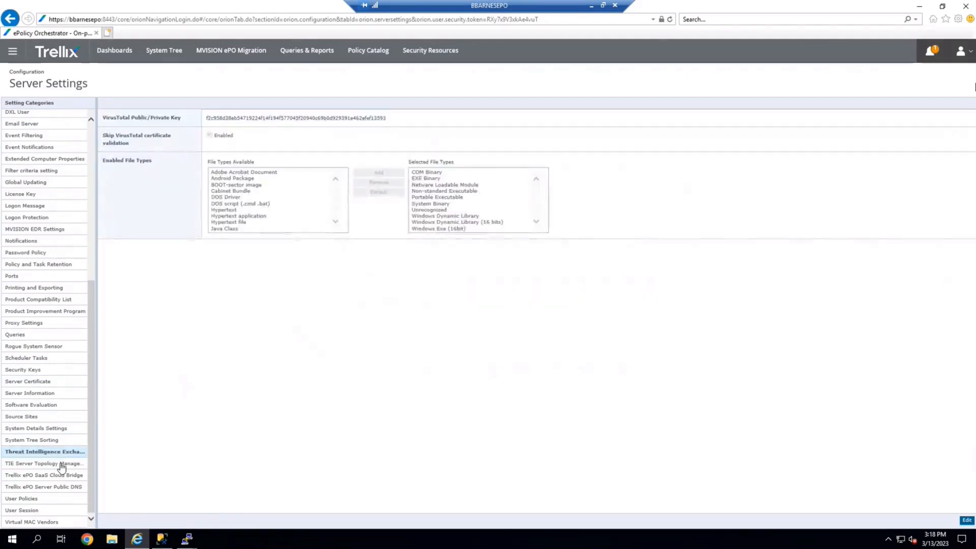
left_click(61, 464)
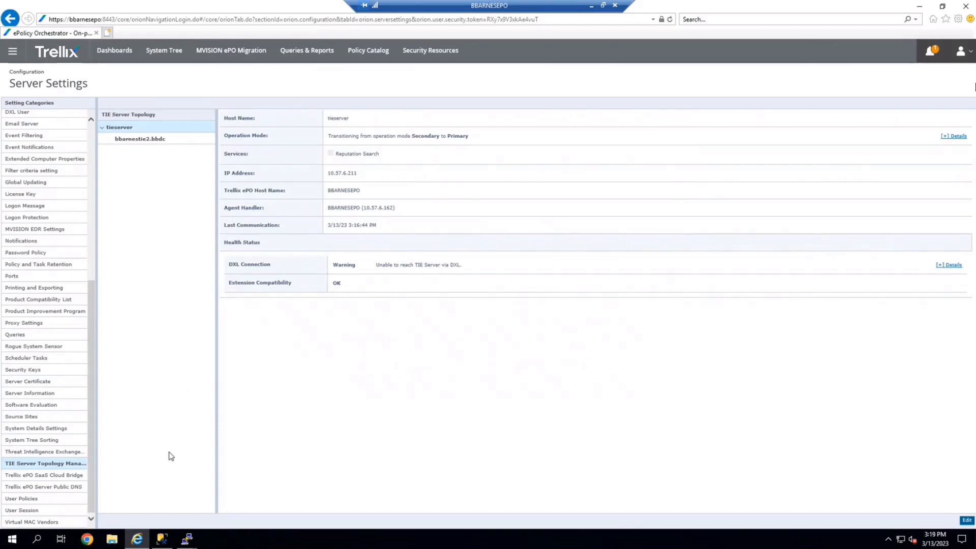
left_click(35, 453)
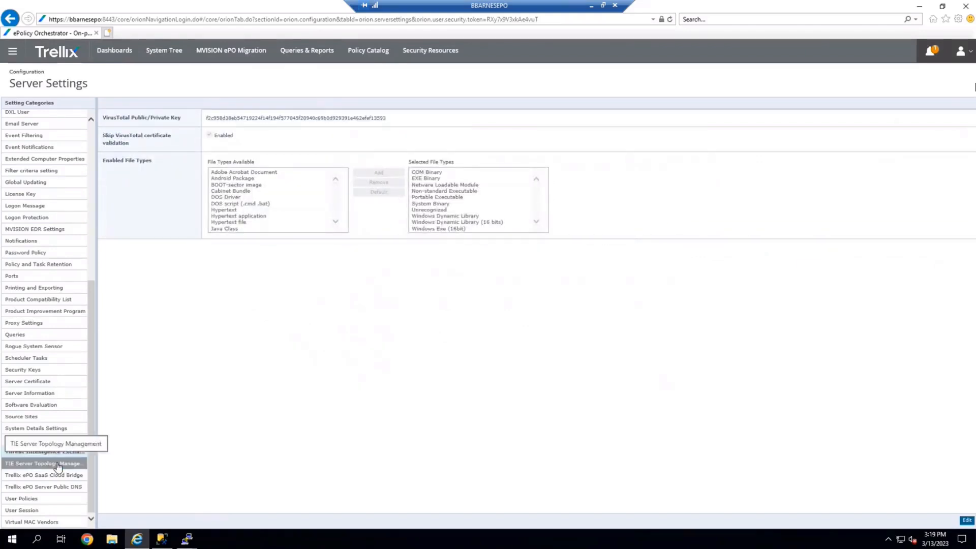
left_click(57, 464)
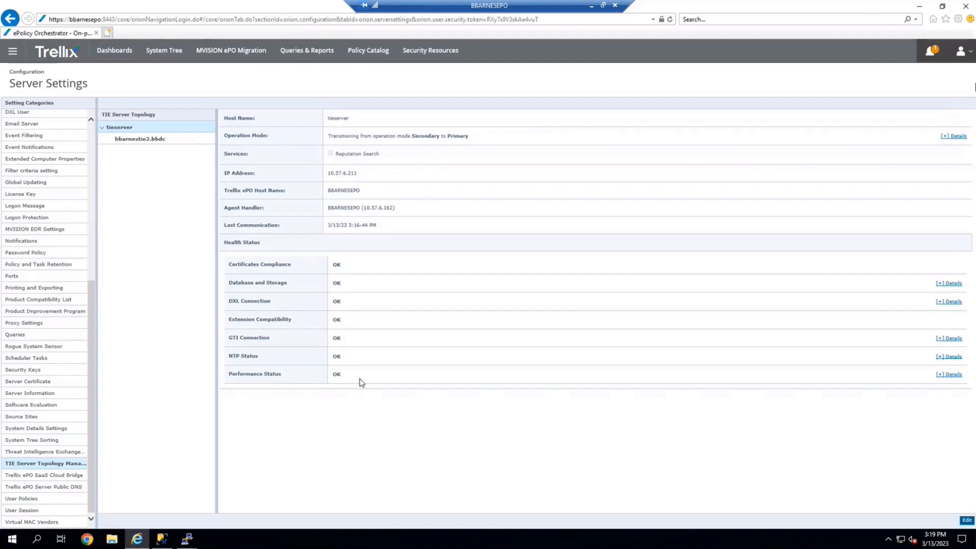
Highlight the tieserver's health status entries and its operation mode line.
mouse_move(361, 382)
left_mouse_down()
mouse_move(273, 322)
mouse_move(226, 262)
mouse_move(384, 231)
left_mouse_up()
double_click(459, 136)
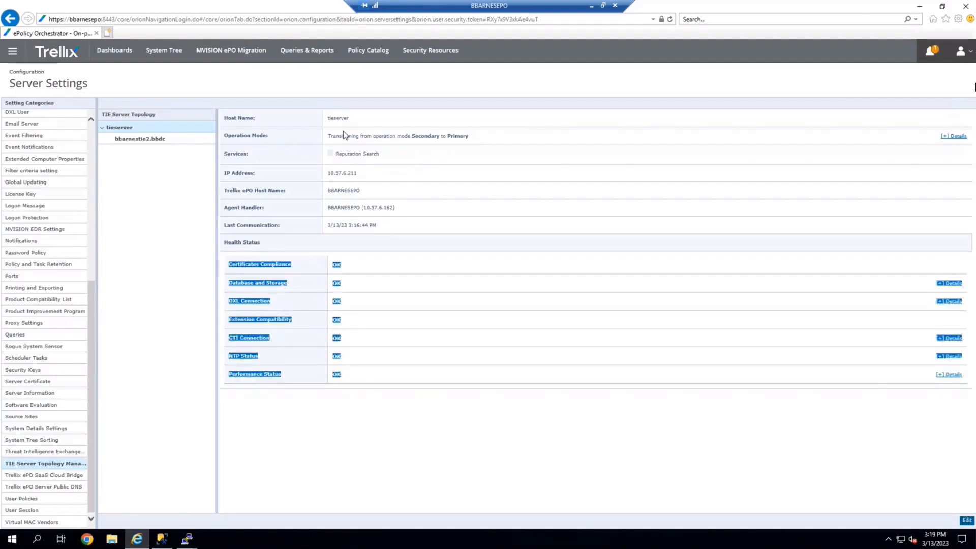
left_click(327, 136, "shift")
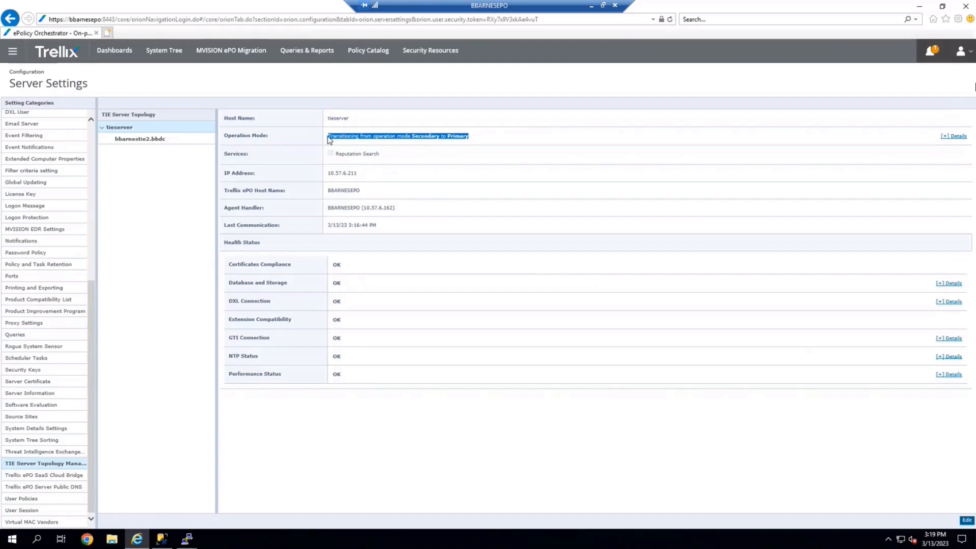
Switch to the tieserver terminal session and stop following the reconfiguration log.
left_click(189, 541)
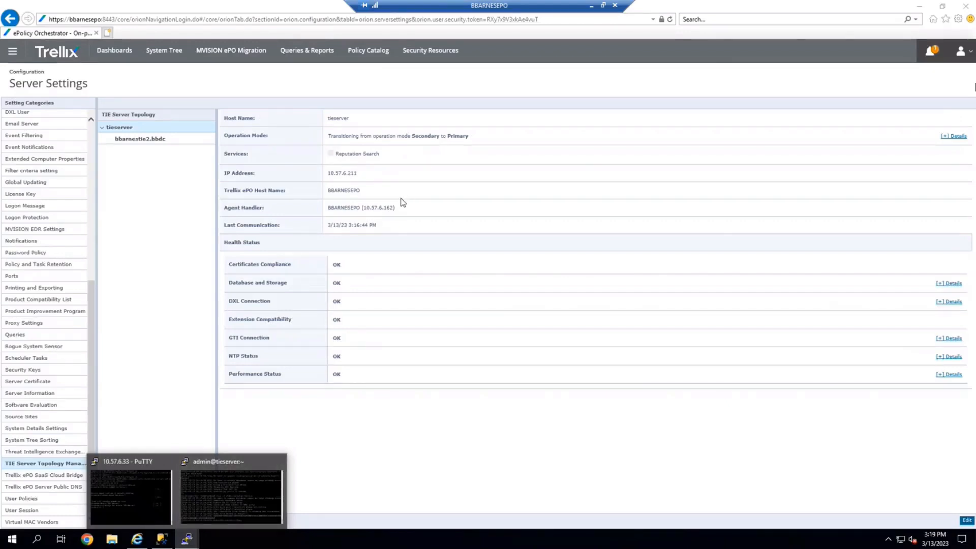
left_click(206, 489)
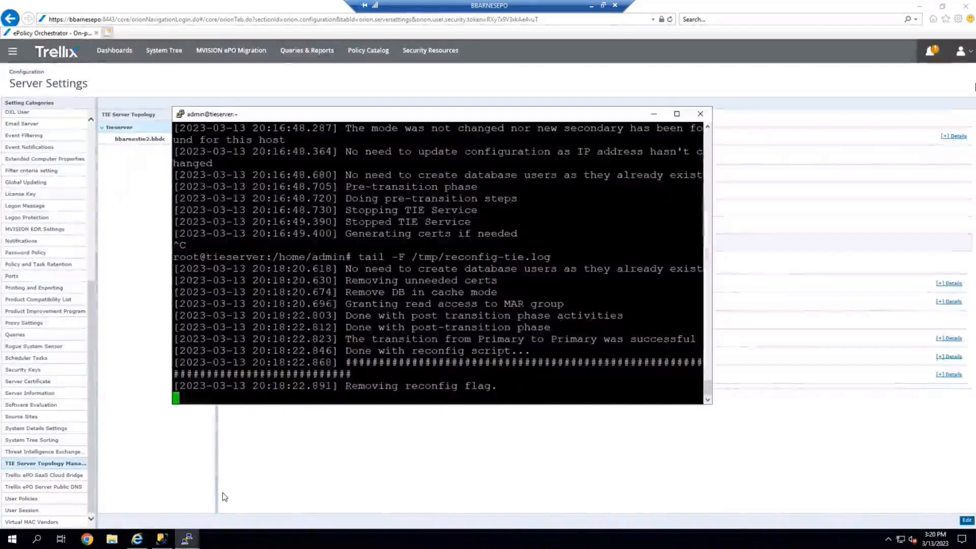
key("ctrl+c")
Run /opt/McAfee/agent/bin/cmdagent -c to trigger a policy refresh on the TIE server.
key("Up")
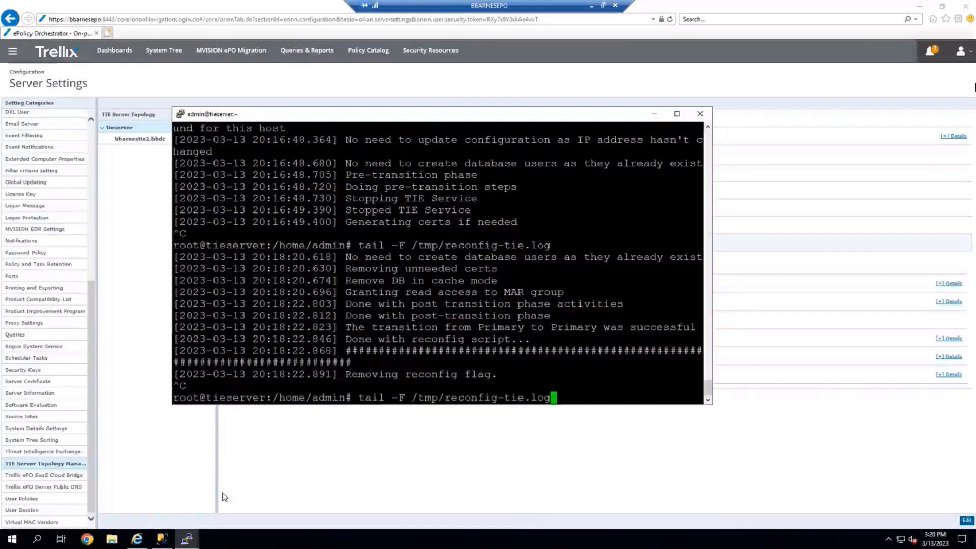
key("Down")
key("Up")
key("Up")
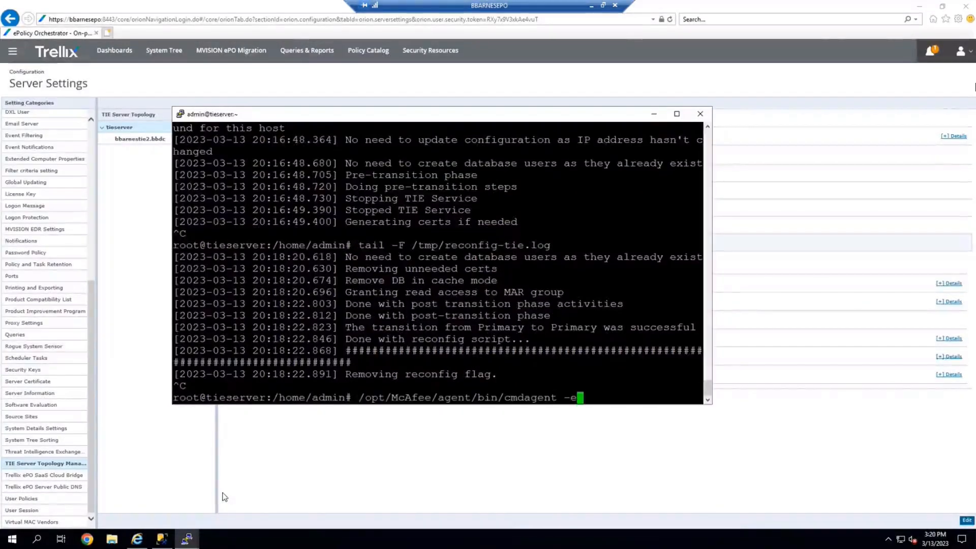
key("BackSpace")
type("c")
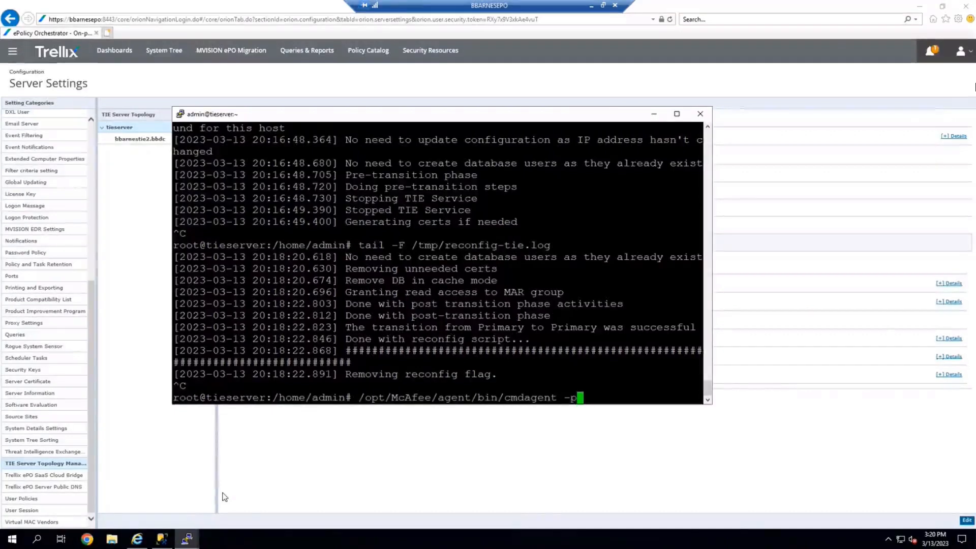
key("Return")
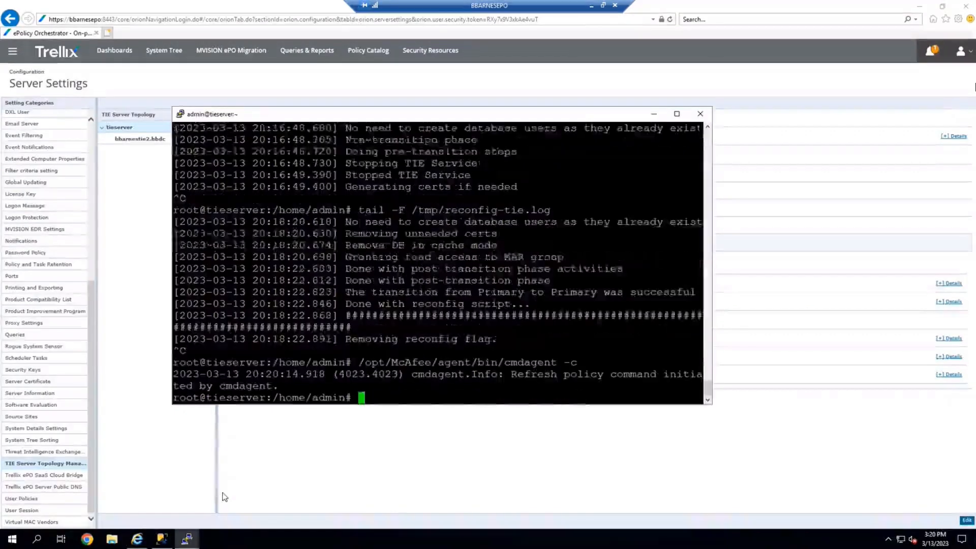
Run /opt/McAfee/agent/bin/cmdagent -p to collect and send properties to ePO.
key("Up")
key("Up")
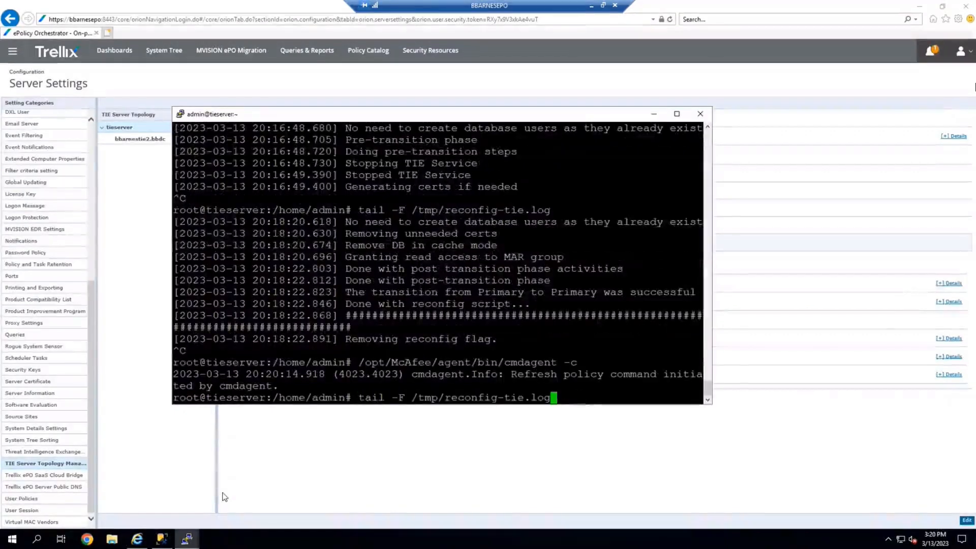
key("Down")
key("Down")
key("Up")
key("Up")
key("Up")
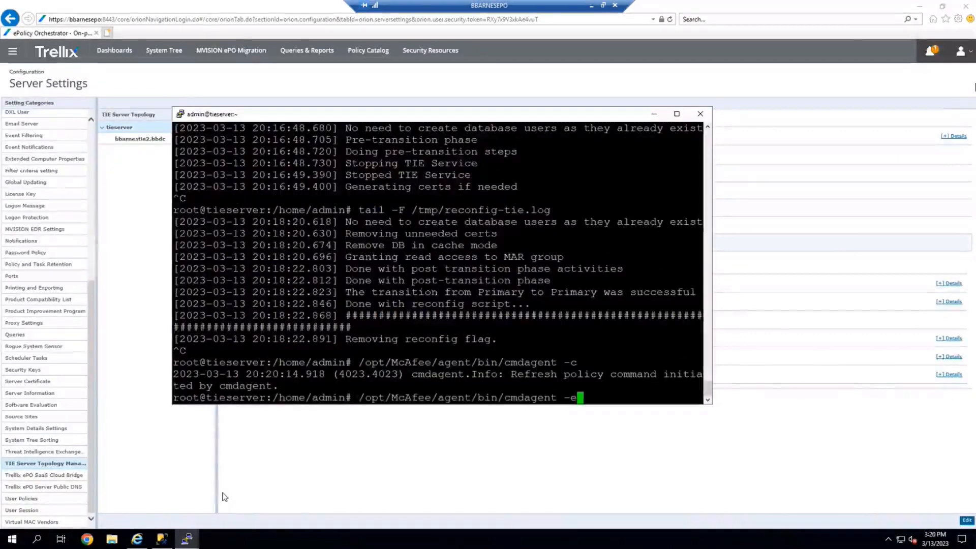
key("Down")
key("Down")
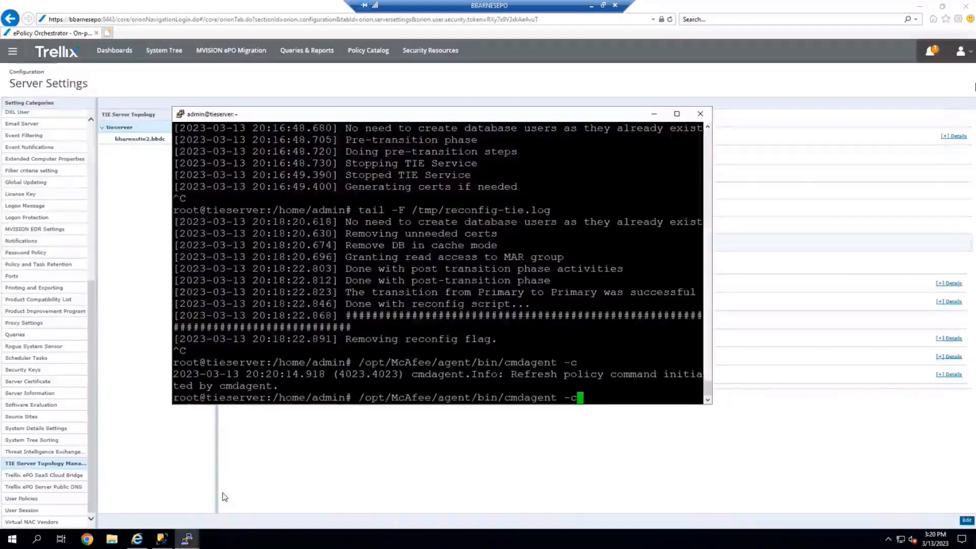
key("BackSpace")
type("p")
key("Return")
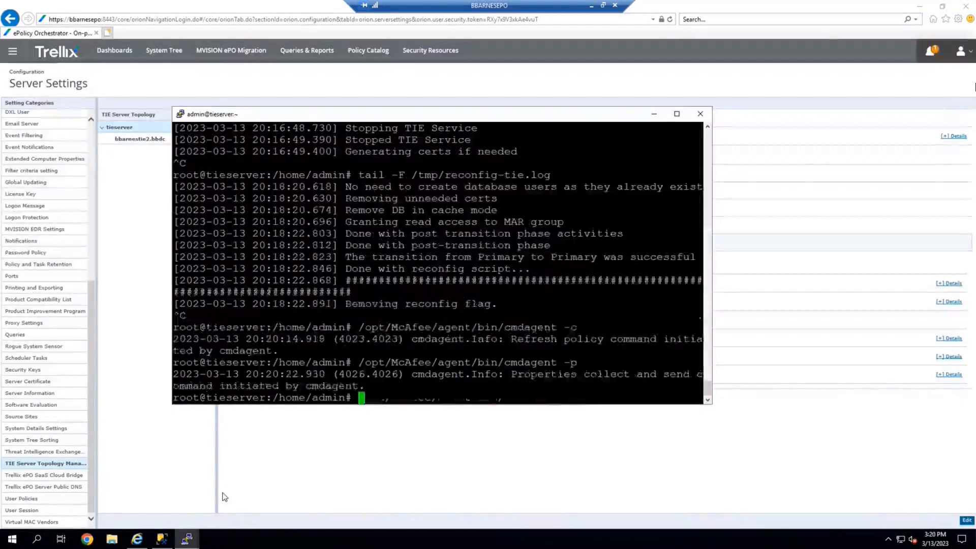
Return to ePO and open the TIE Reputations page, then the Dashboards page.
left_click(386, 474)
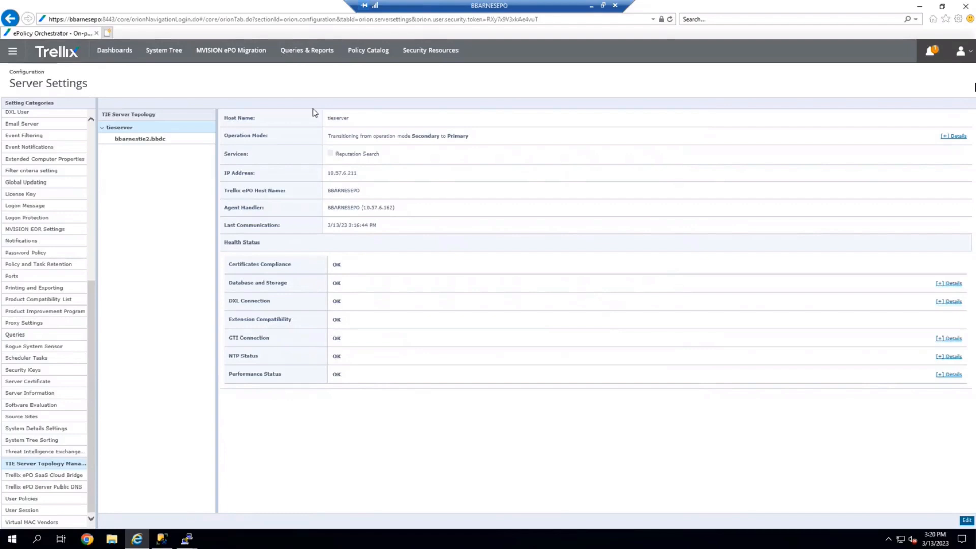
left_click(11, 53)
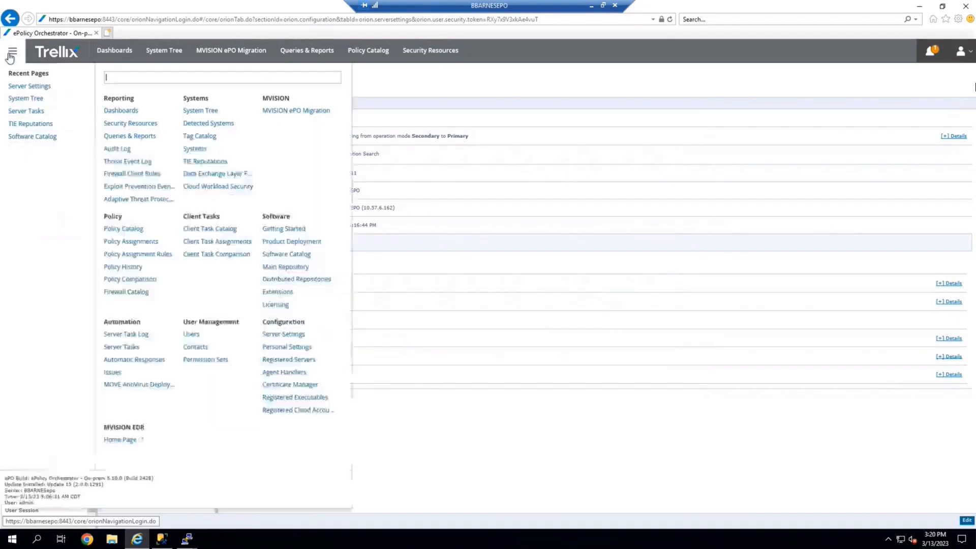
left_click(205, 162)
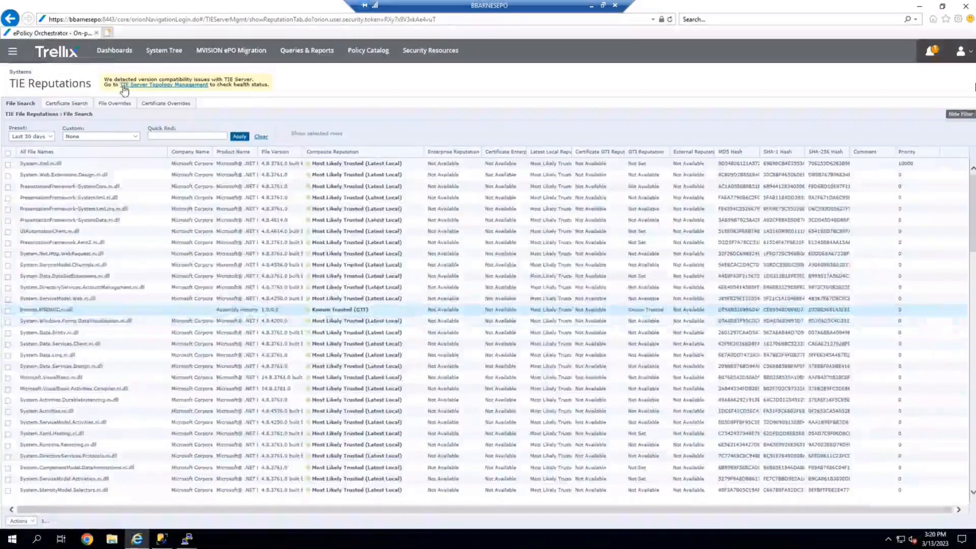
left_click(111, 55)
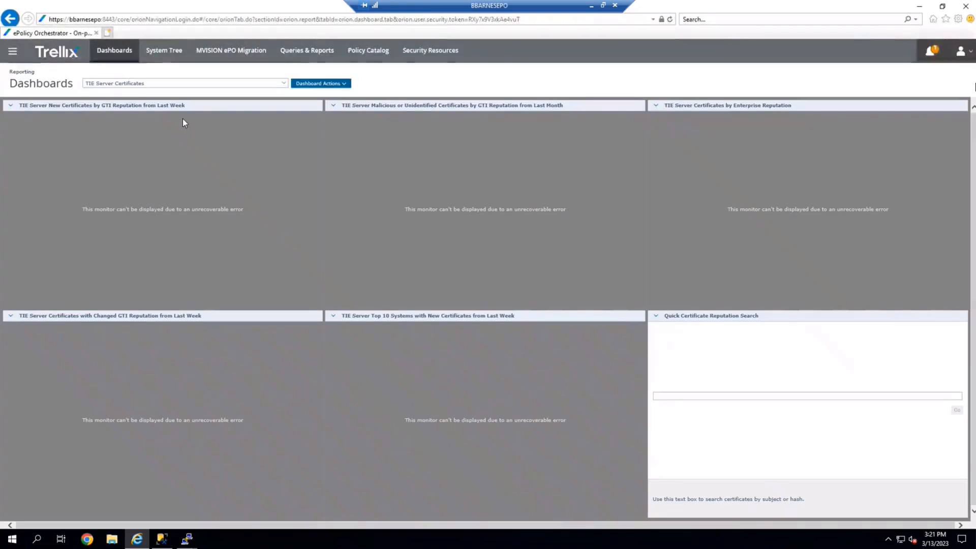
Edit the registered database server TIE Server 10.57.6.33 and rename it to TIE Server 10.57.6.211.
left_click(13, 51)
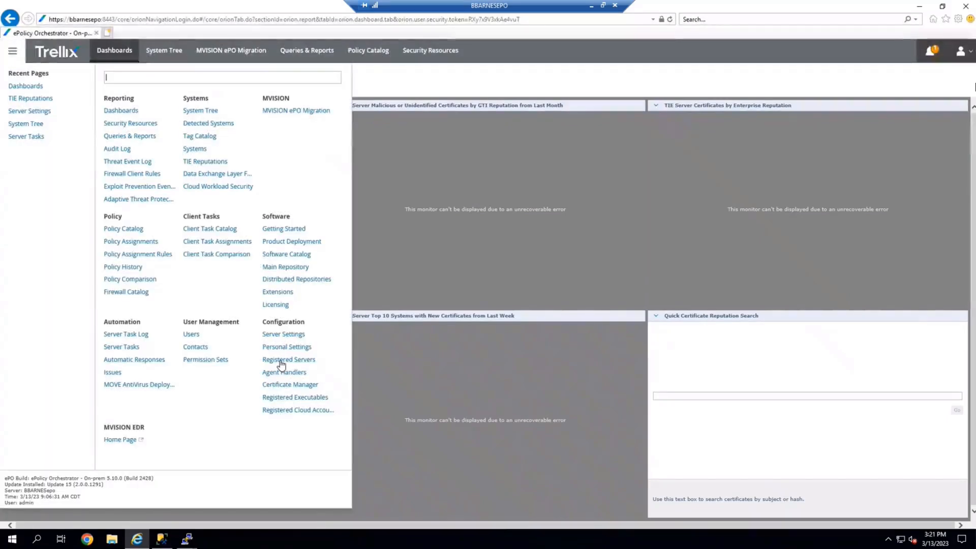
left_click(281, 361)
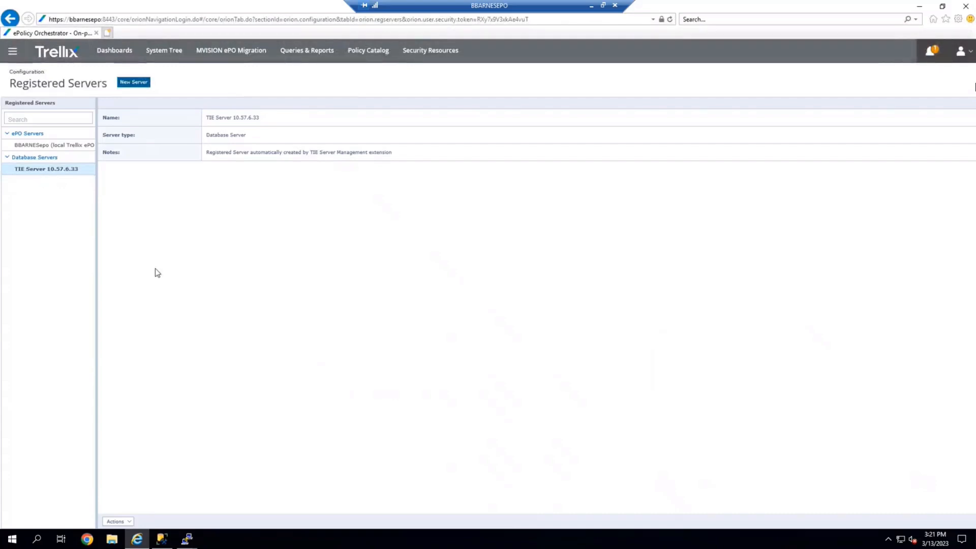
left_click(129, 522)
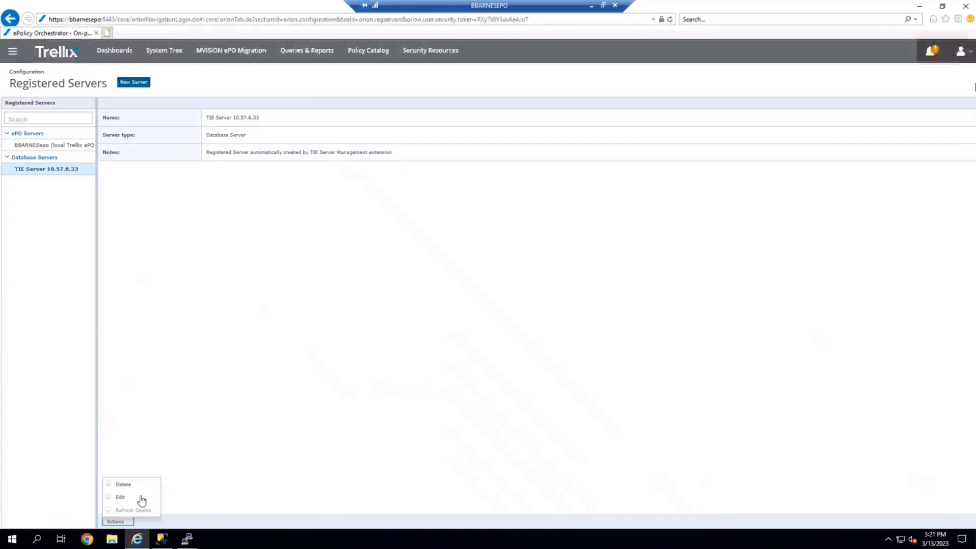
left_click(142, 499)
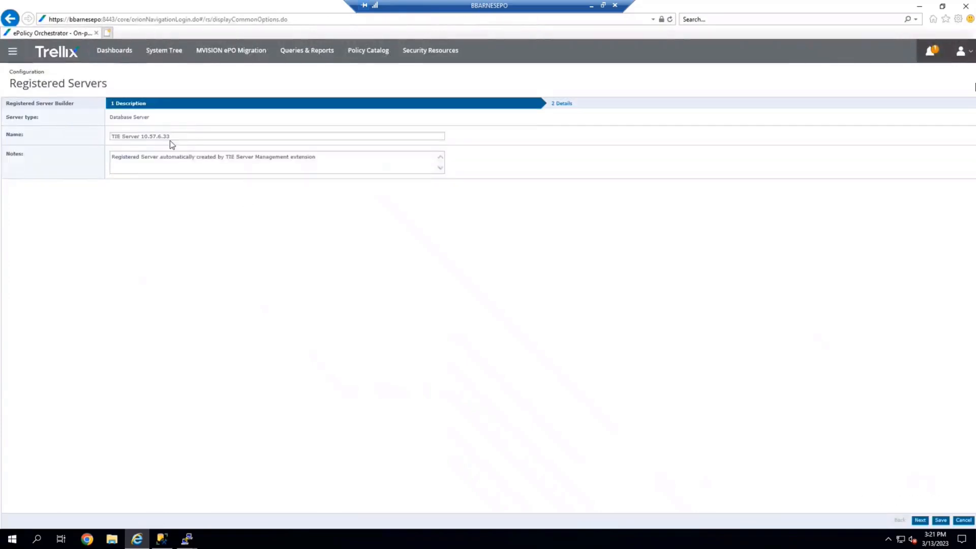
left_click(184, 136)
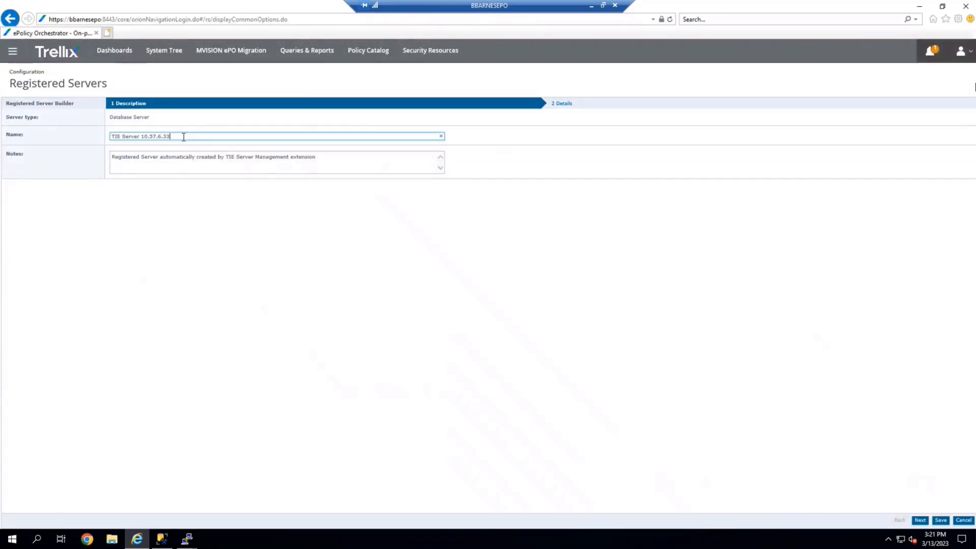
key("BackSpace")
key("BackSpace")
type("211")
left_click(921, 520)
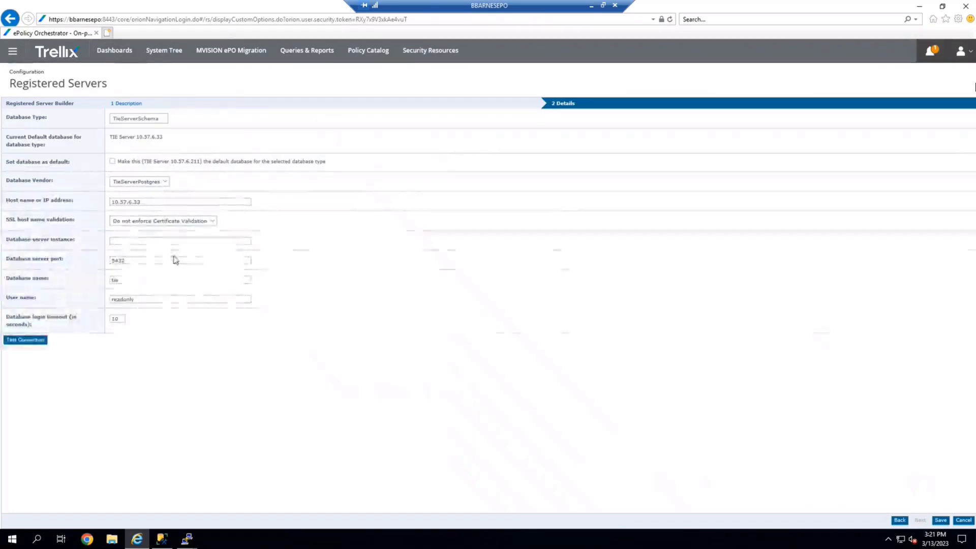
Set the database host IP address to 10.57.6.211, test the connection, and save the registered server.
left_click(145, 202)
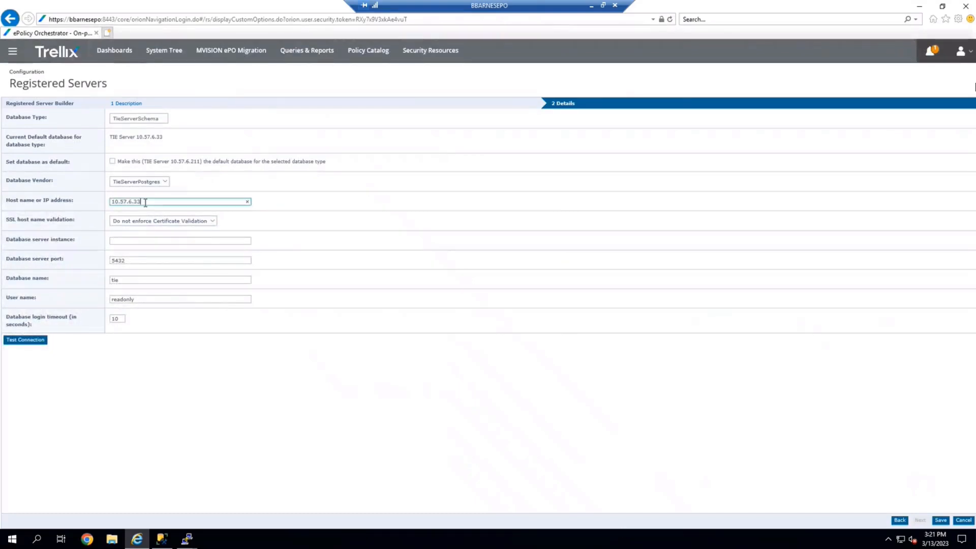
key("BackSpace")
key("BackSpace")
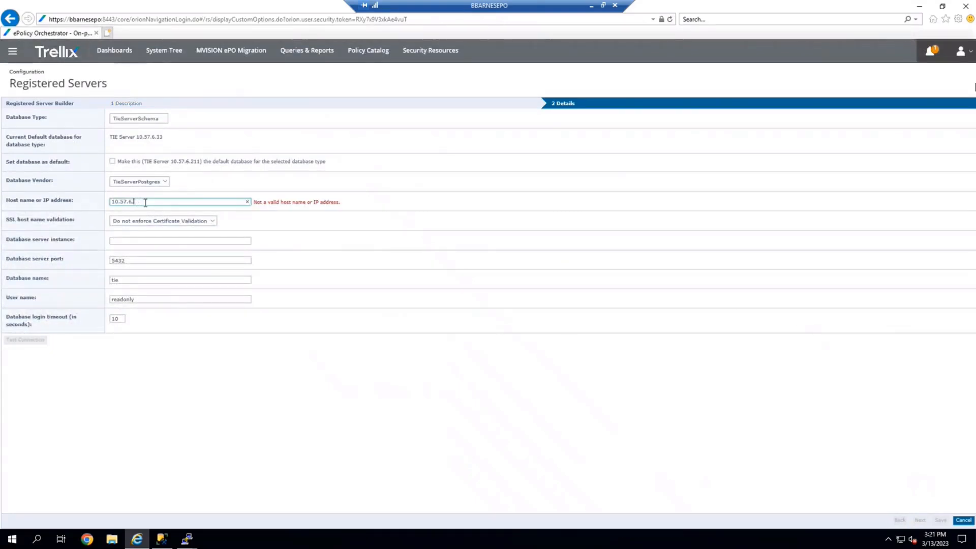
type("211")
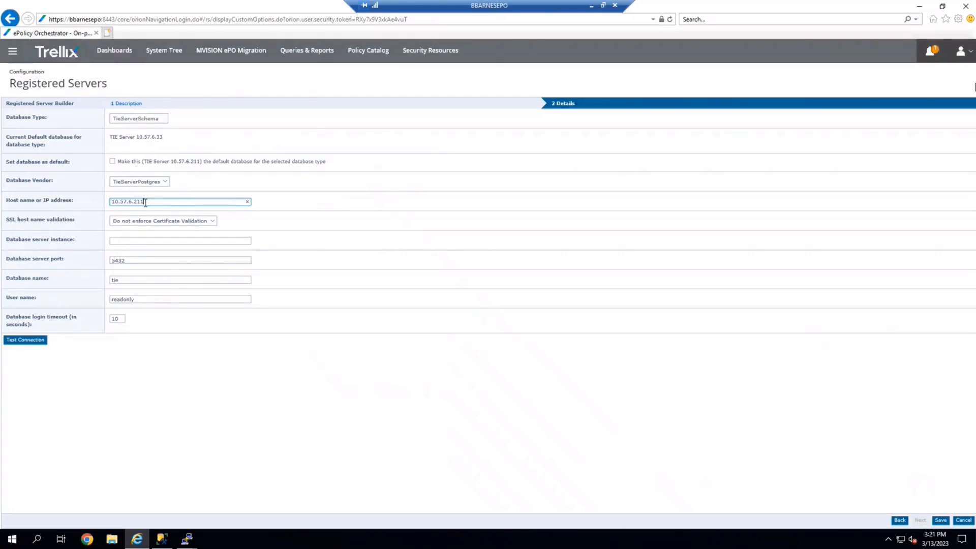
left_click(27, 341)
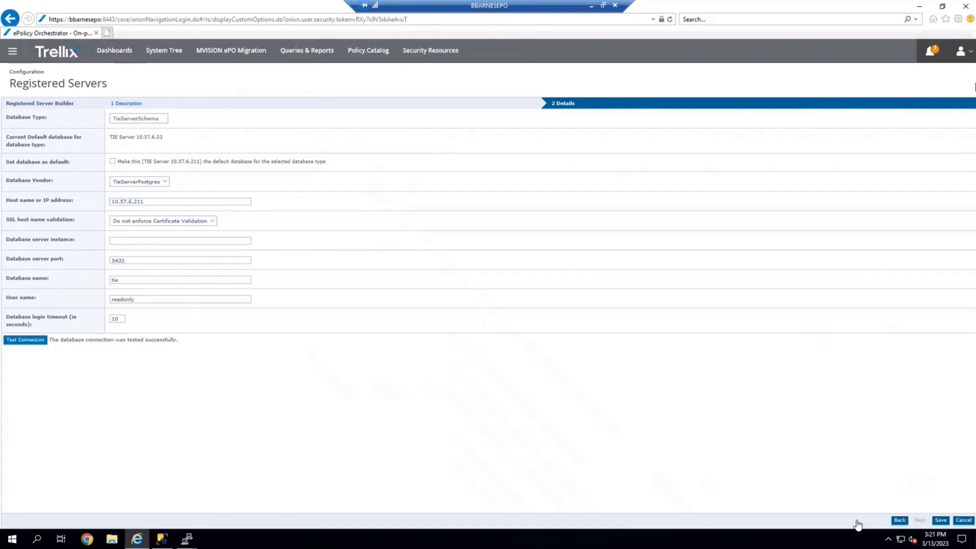
left_click(942, 522)
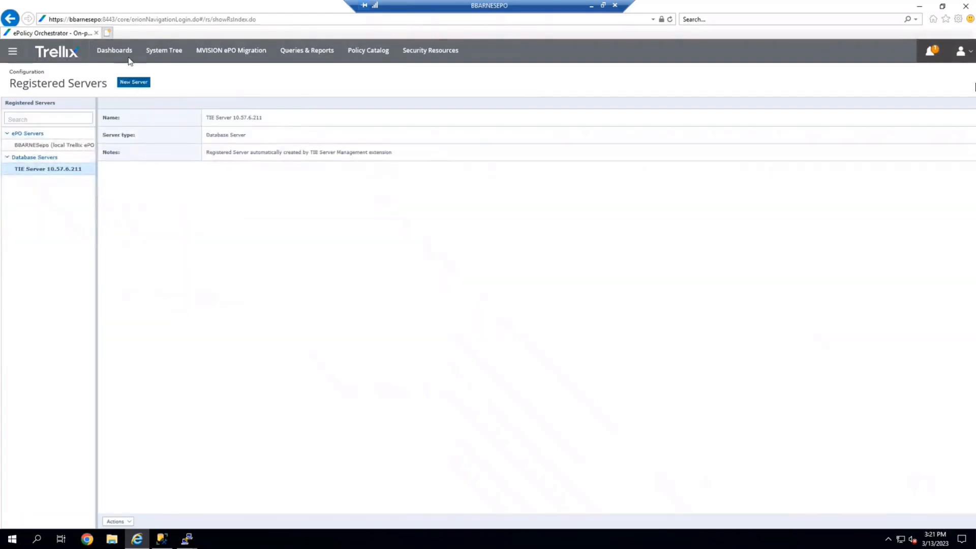
Open the TIE Server Certificates dashboard to review its monitors.
left_click(118, 52)
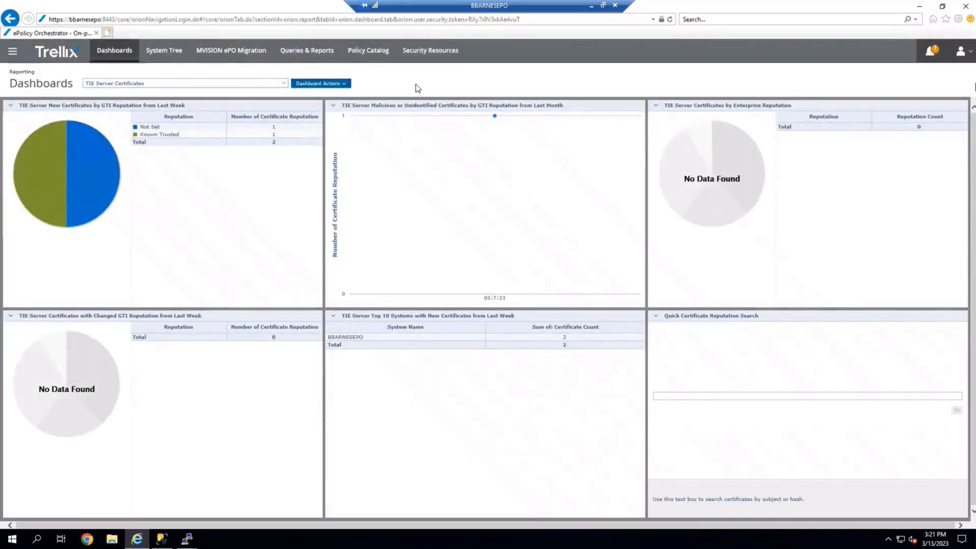
left_click(13, 55)
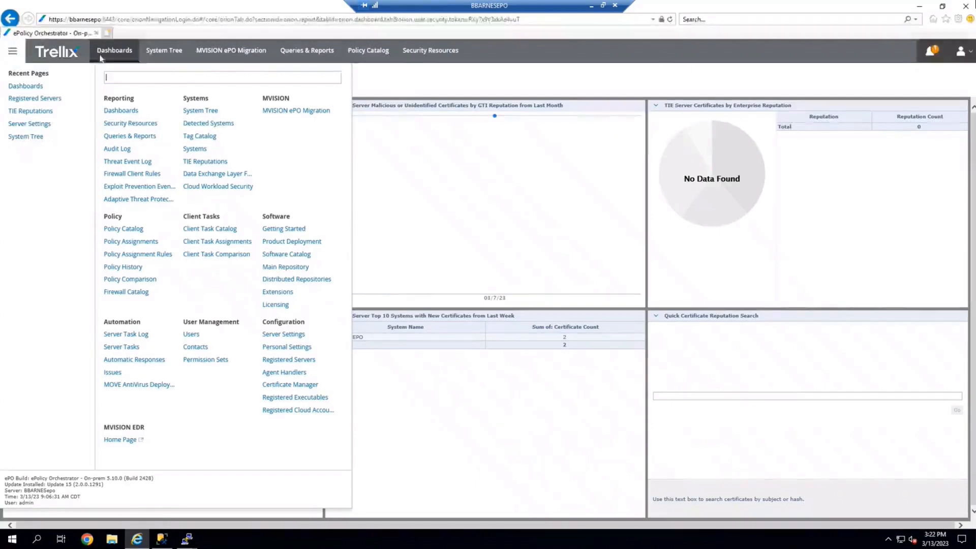
left_click(18, 53)
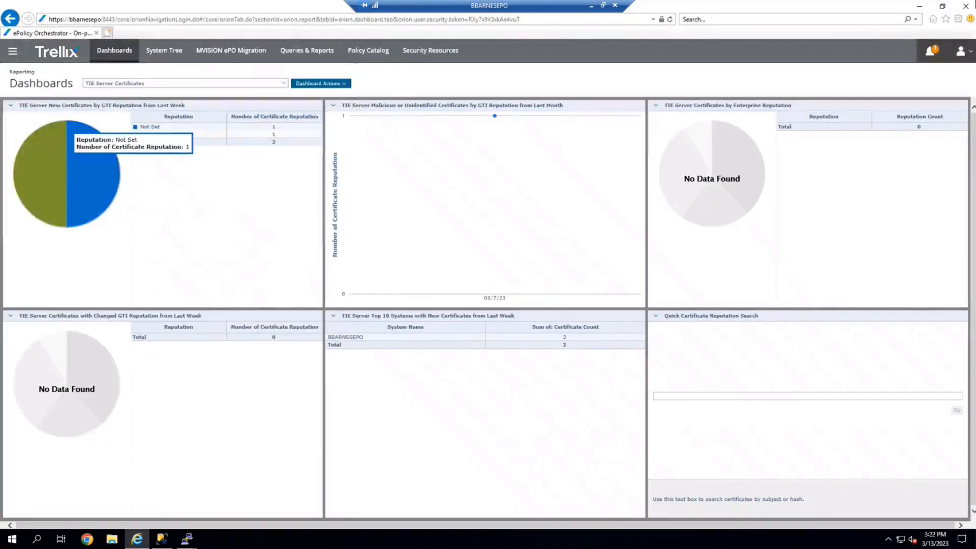
left_click(16, 59)
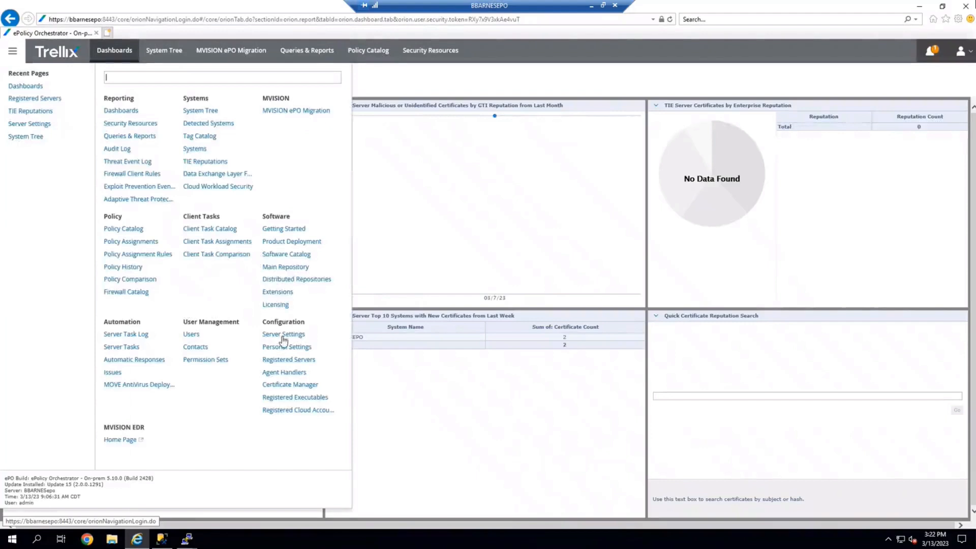
Open Server Settings and compare the tieserver and bbarnestie2.bbdc entries in the TIE Server Topology.
left_click(288, 337)
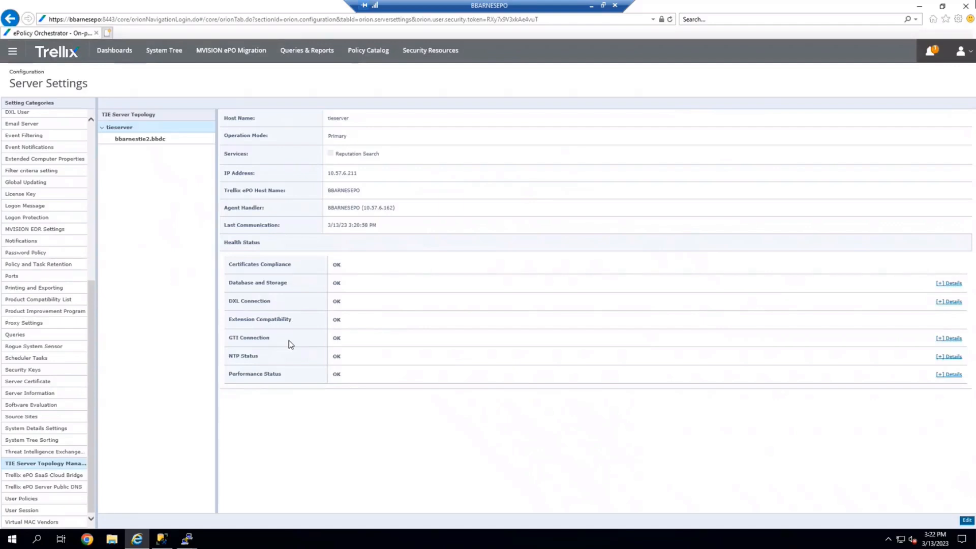
left_click(145, 141)
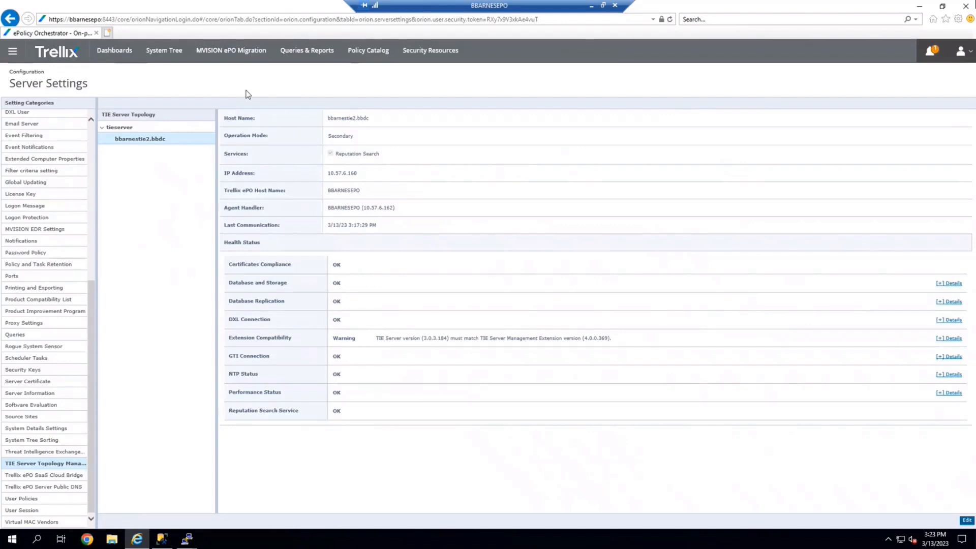
left_click(131, 131)
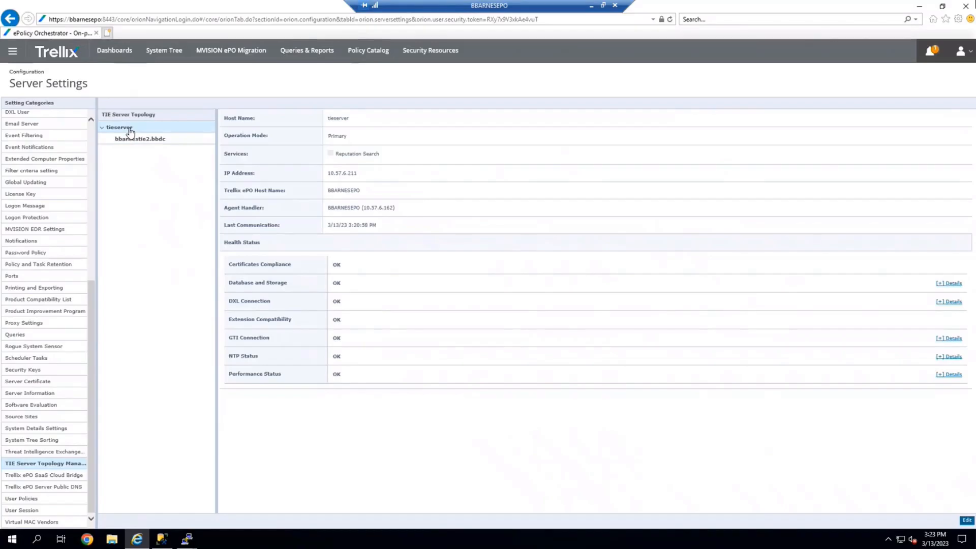